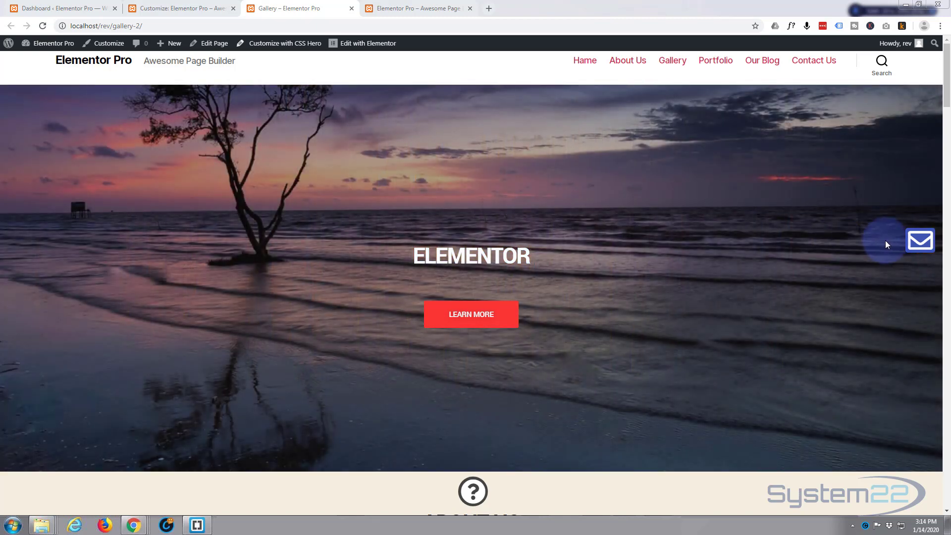
- Open the slide-in contact form from the envelope icon on the Gallery page, then close it and check the page behind it
left_click(914, 241)
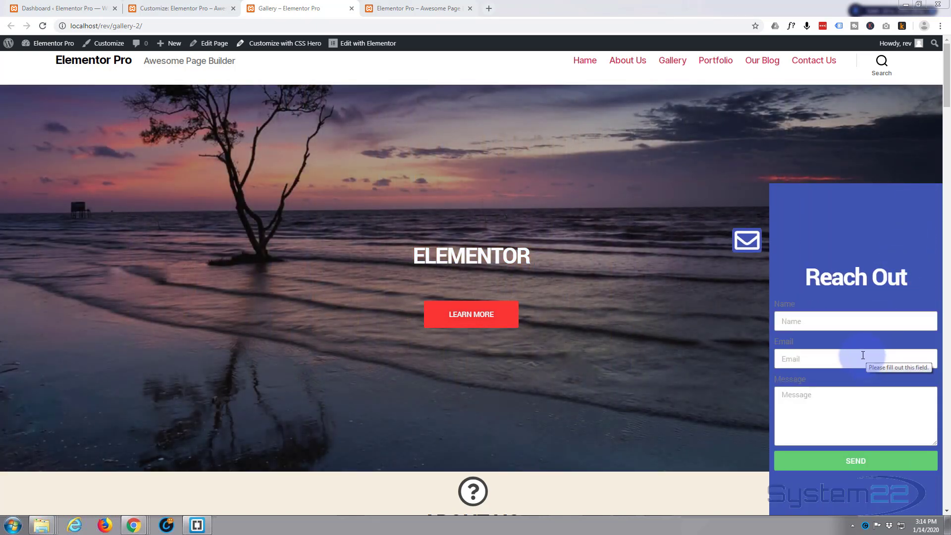
left_click(650, 333)
scroll(698, 323, "down", 10)
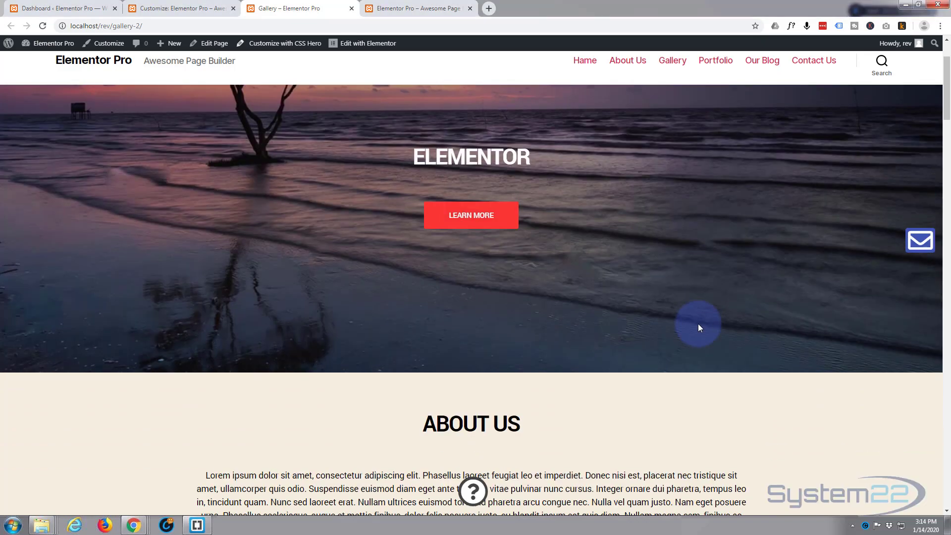
scroll(698, 323, "up", 10)
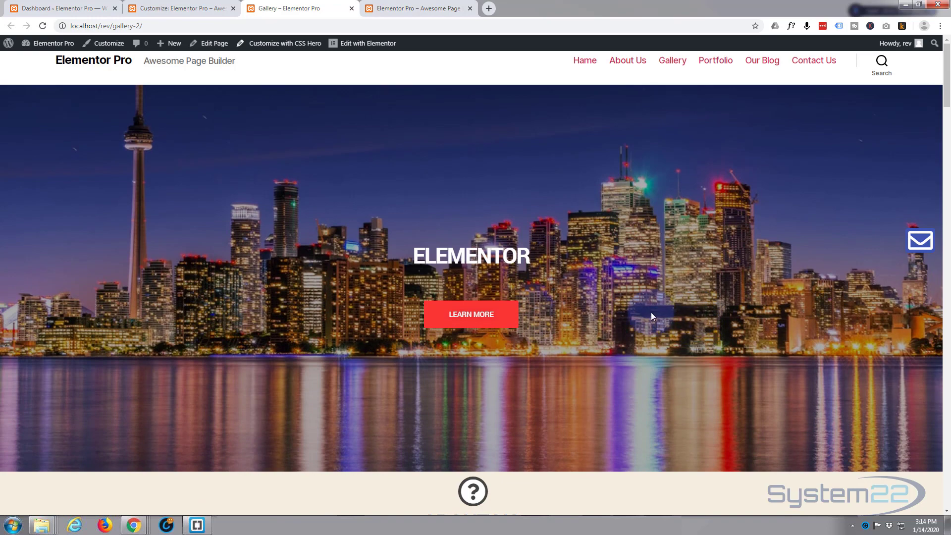
- Reveal the question-mark info popup on the Gallery page and review the sections below, down to the image gallery
mouse_move(471, 483)
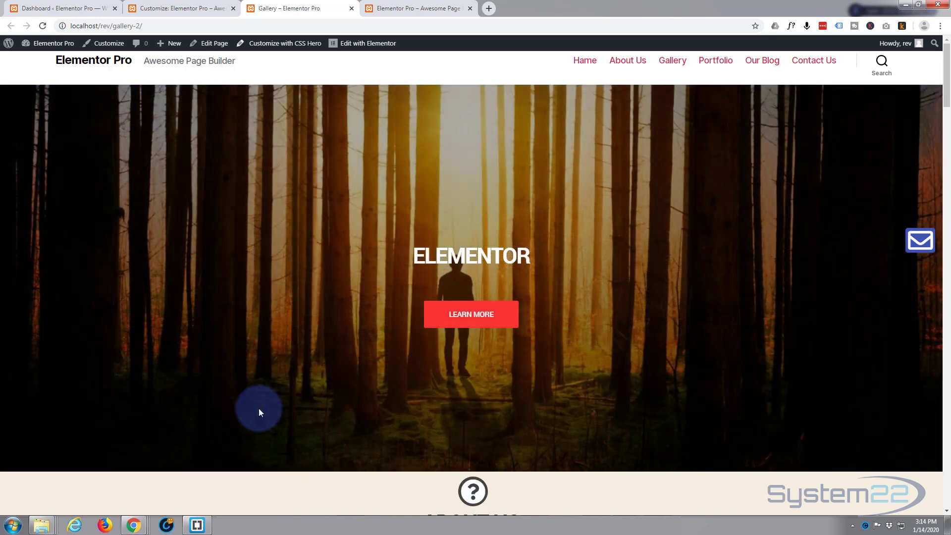
mouse_move(480, 443)
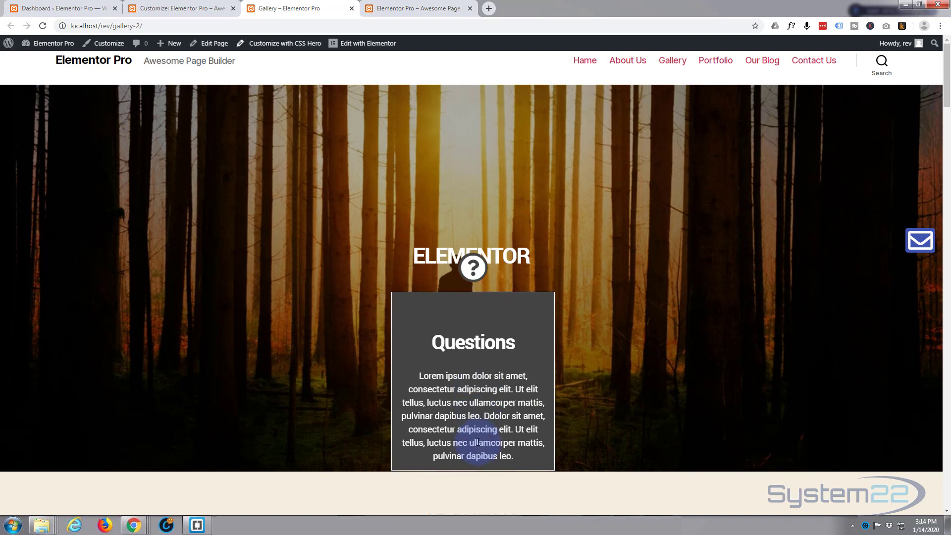
scroll(296, 331, "down", 10)
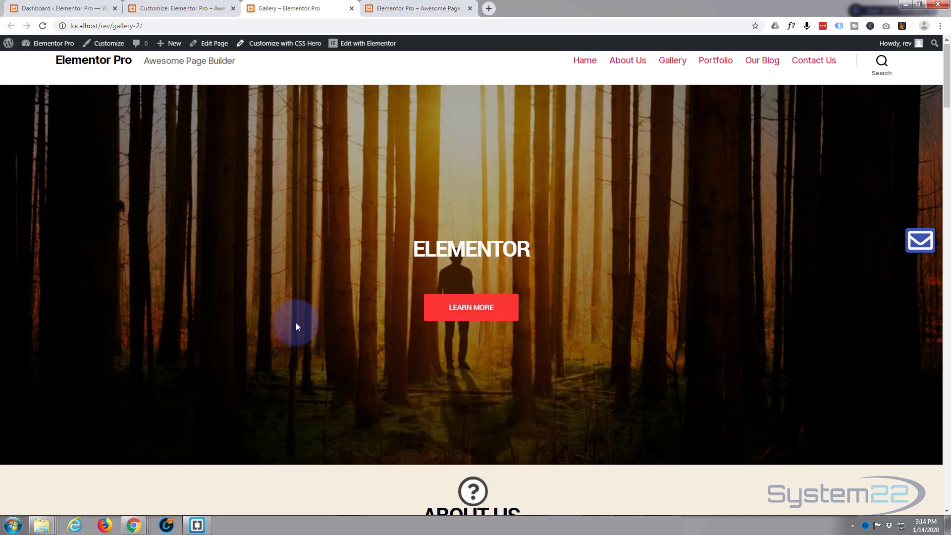
scroll(297, 327, "down", 15)
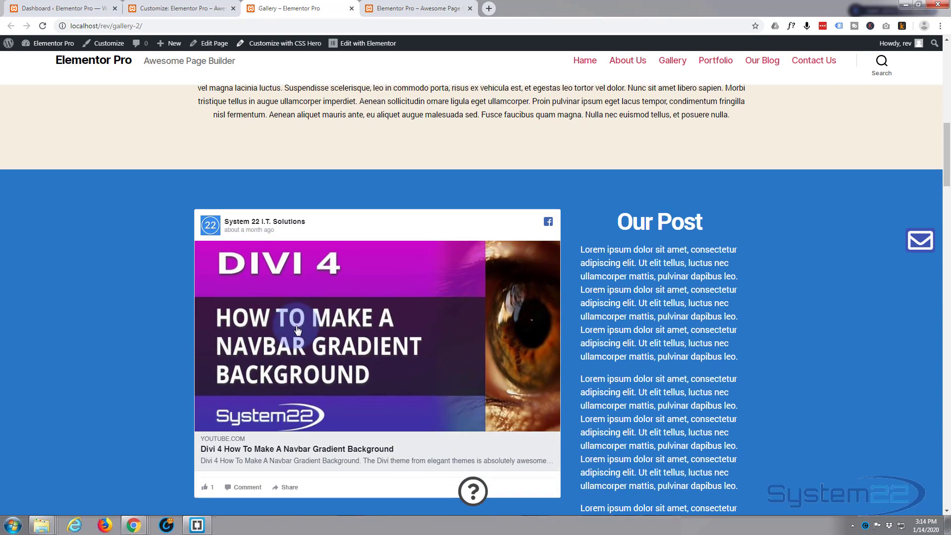
scroll(296, 330, "down", 7)
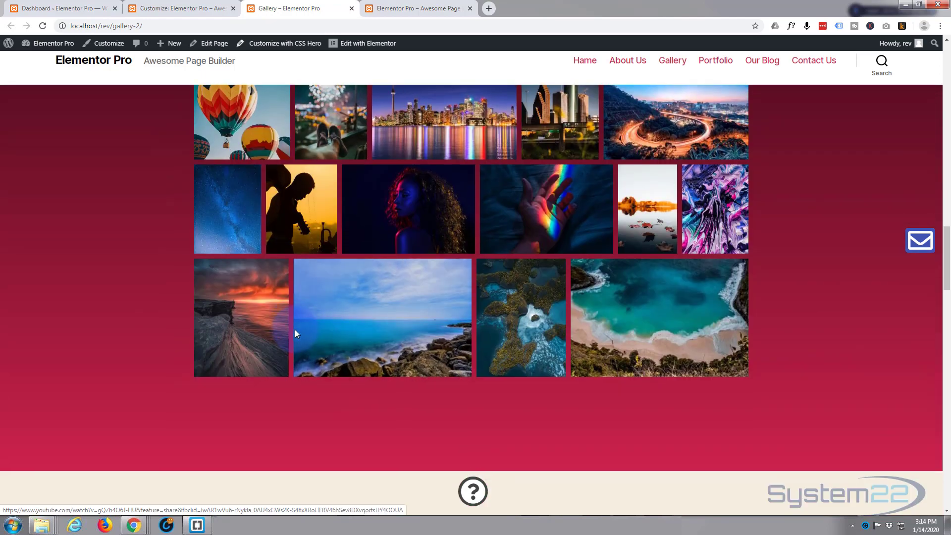
scroll(294, 332, "up", 6)
scroll(296, 334, "up", 18)
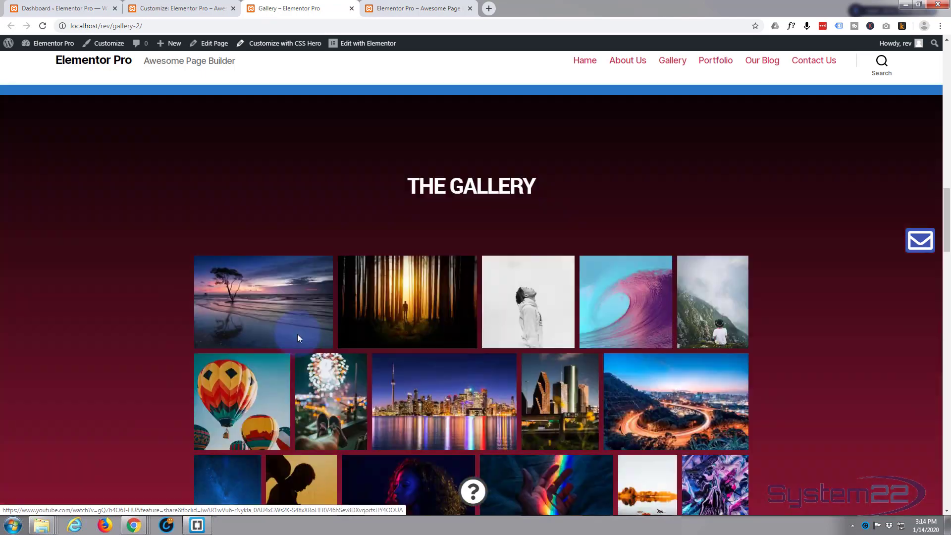
scroll(298, 336, "up", 10)
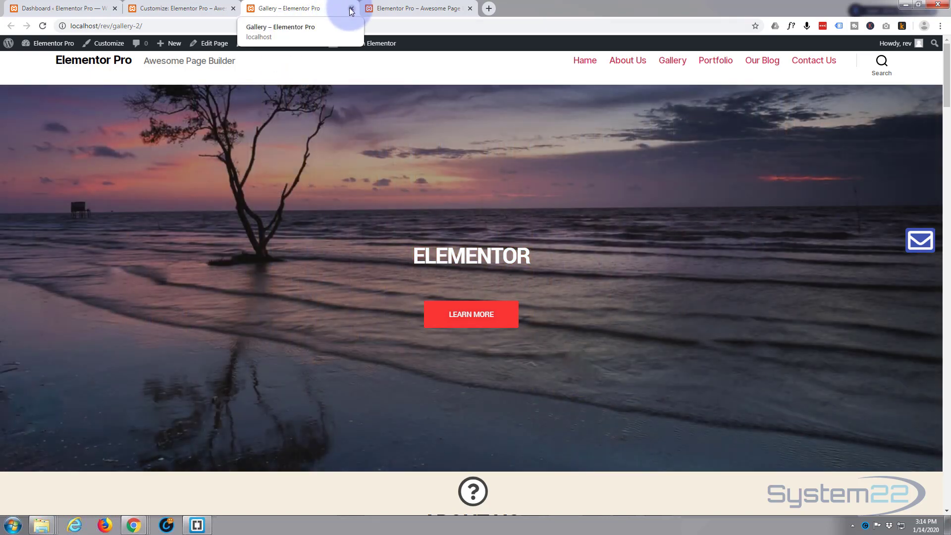
- Close the finished Gallery page and look over the top of the home page
left_click(351, 9)
left_click(308, 11)
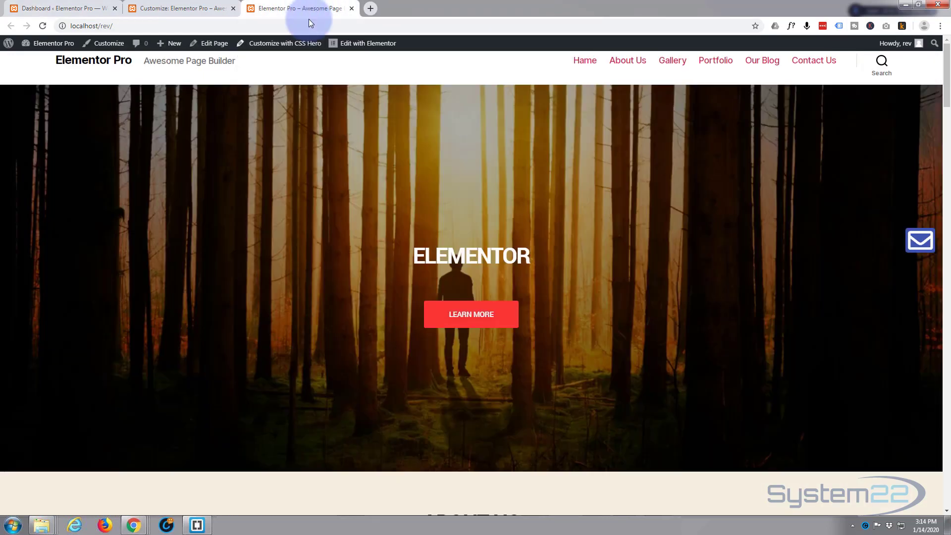
scroll(545, 367, "down", 4)
scroll(509, 378, "up", 4)
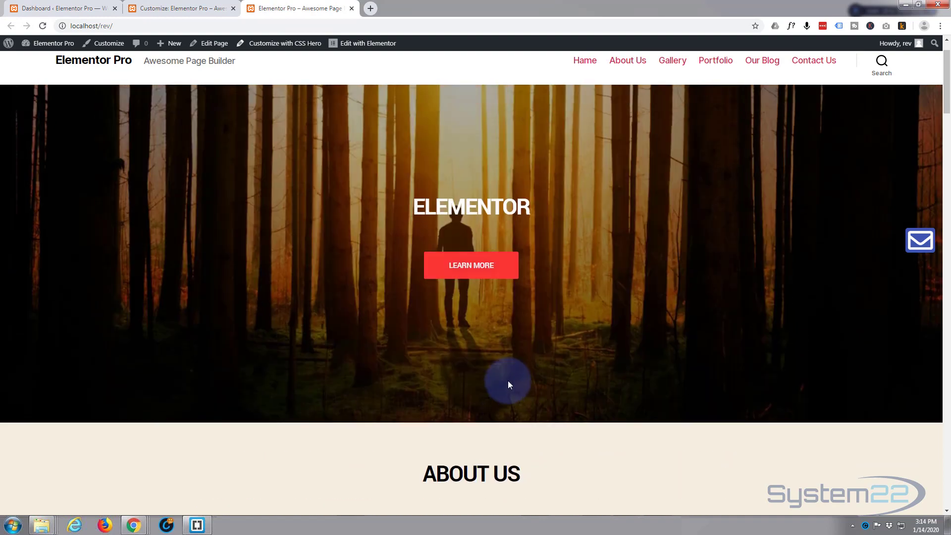
- Delete the whole Info Popup block from the customizer's Additional CSS and publish the change
left_click(163, 10)
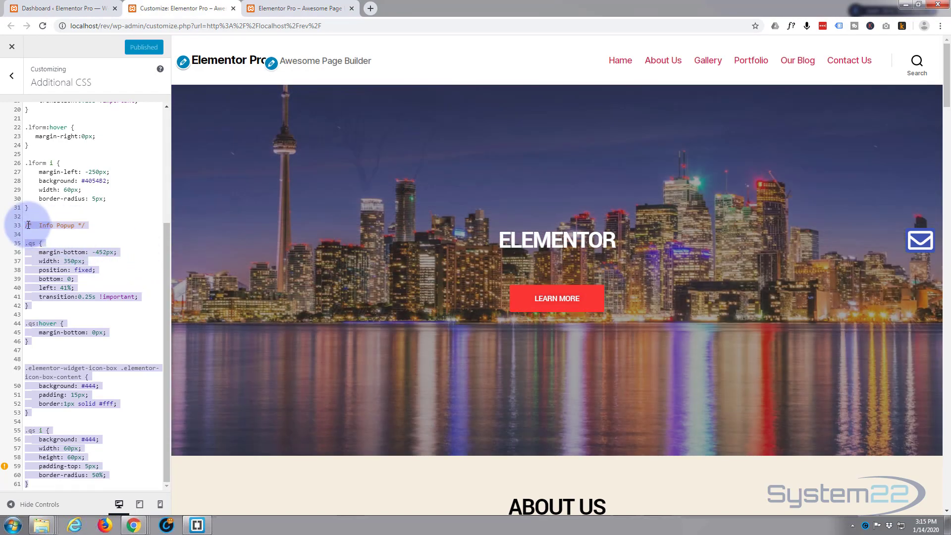
left_click(25, 226)
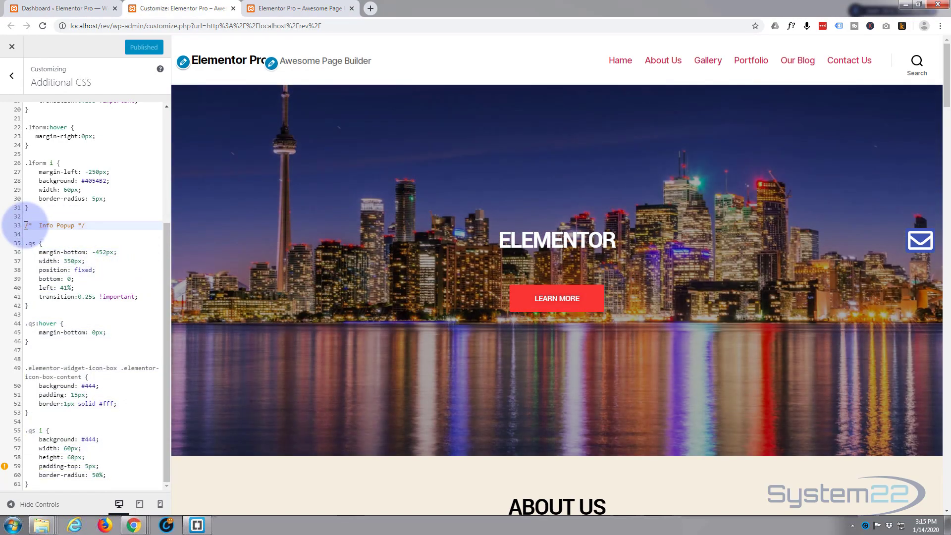
left_click_drag(26, 226, 140, 492)
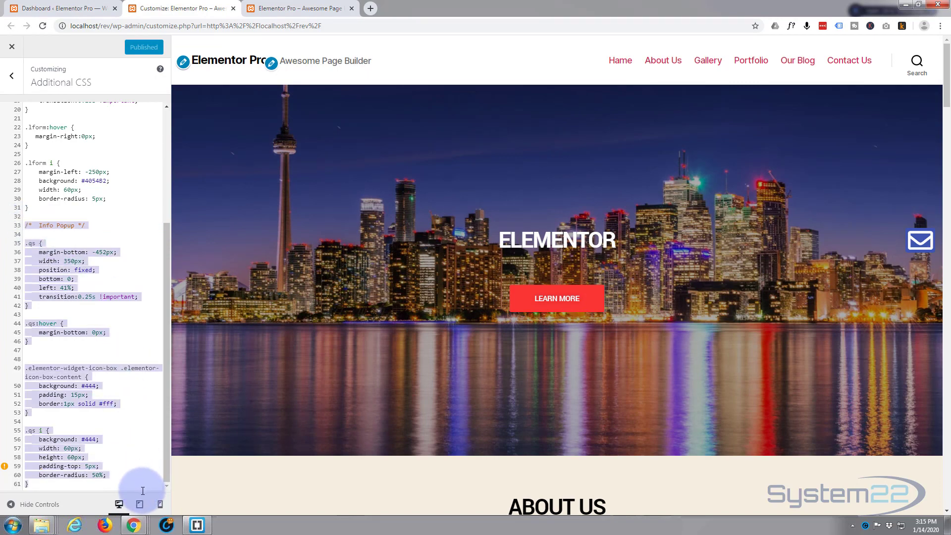
key("BackSpace")
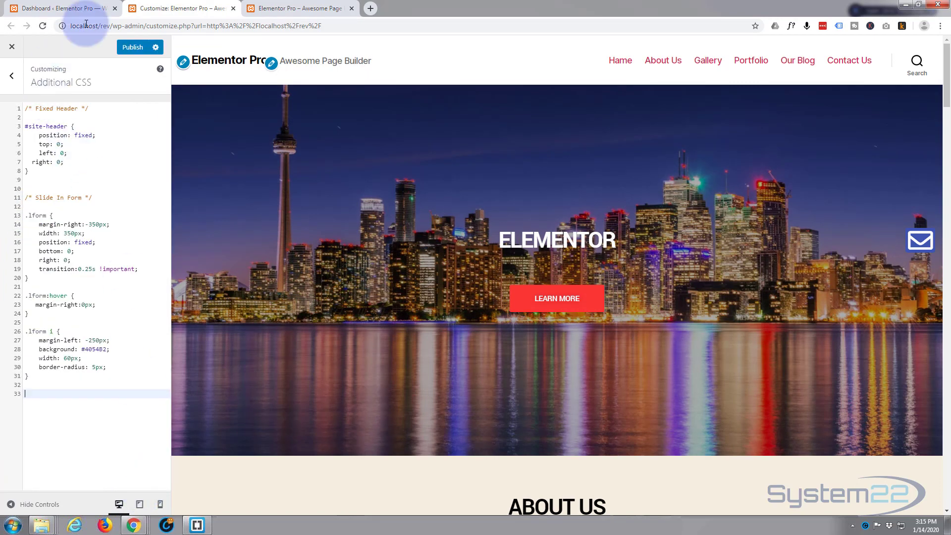
left_click(136, 51)
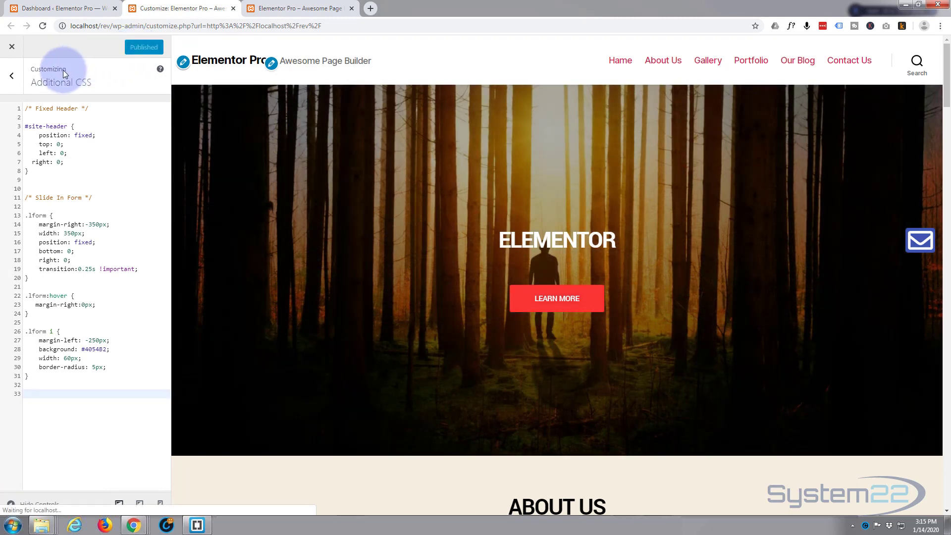
- Locate the theme customization entry in the WordPress dashboard
left_click(52, 11)
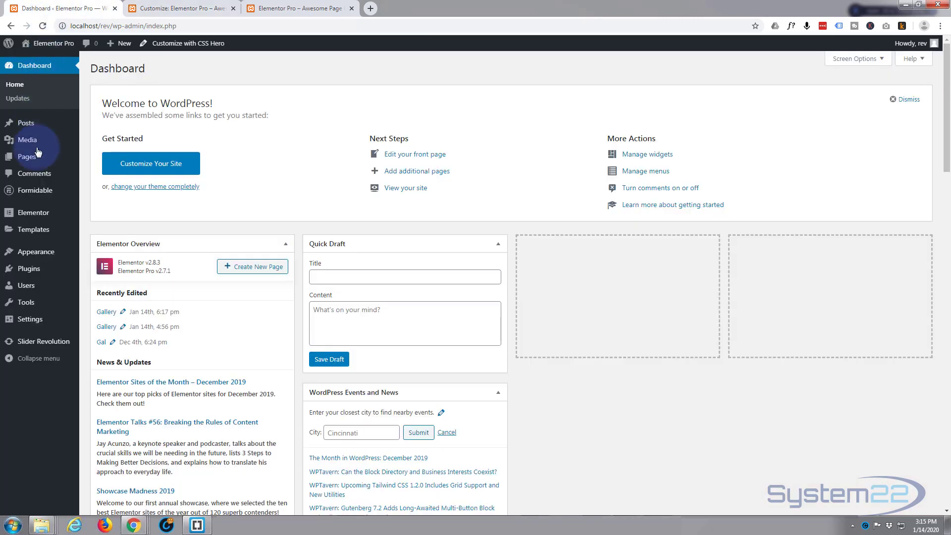
mouse_move(41, 260)
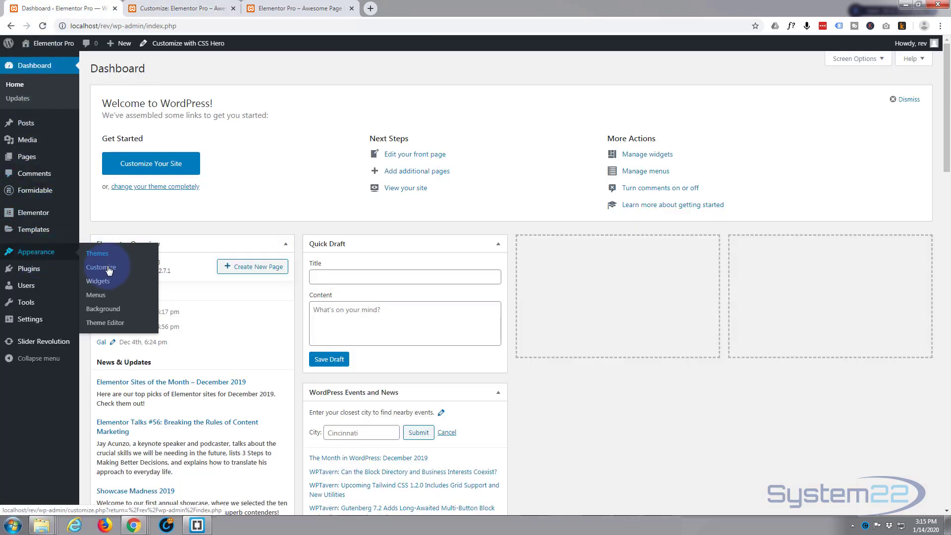
- Open the home page in the Elementor editor and add a single-column section below the contact form
left_click(301, 10)
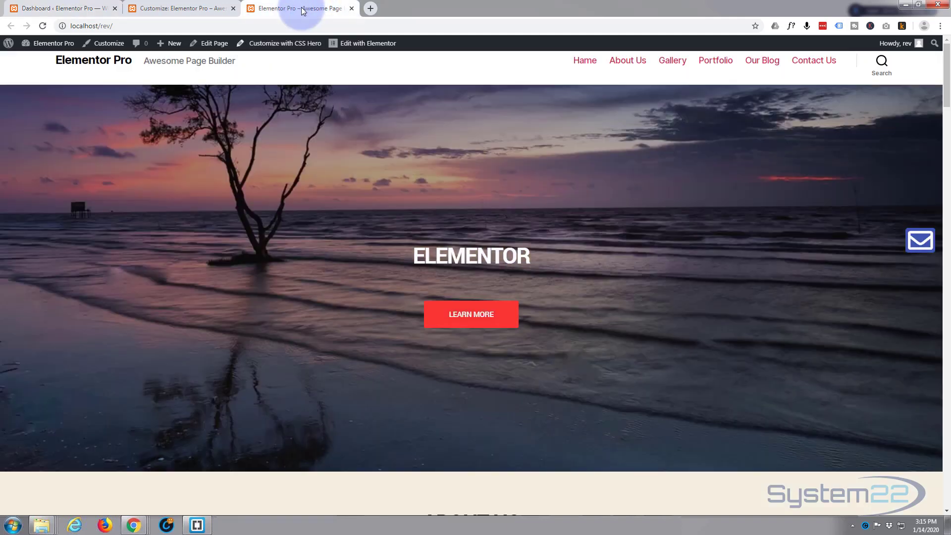
left_click(362, 46)
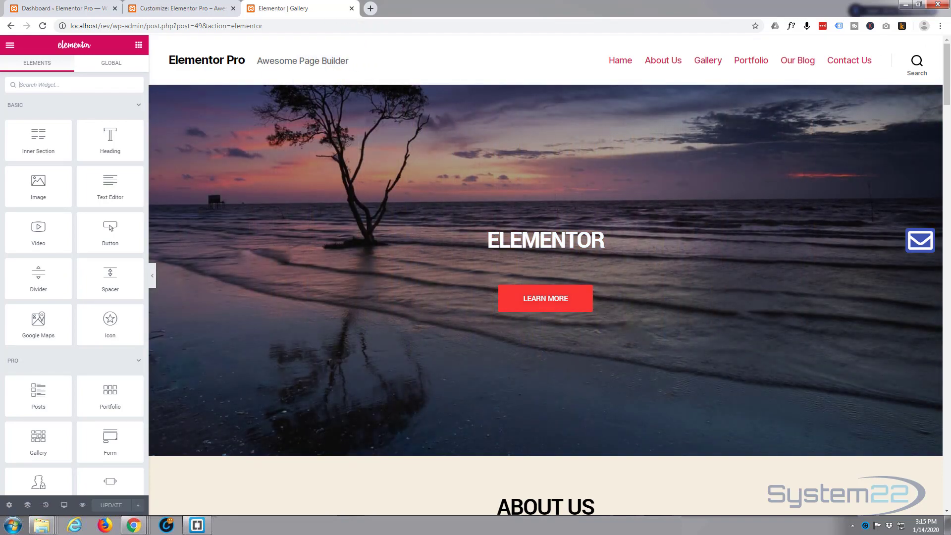
left_click_drag(948, 101, 947, 502)
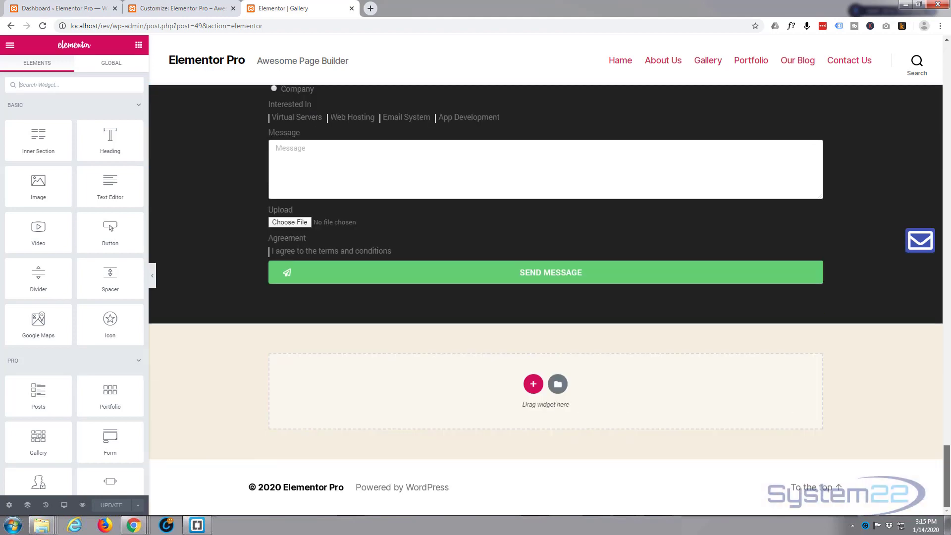
left_click(533, 384)
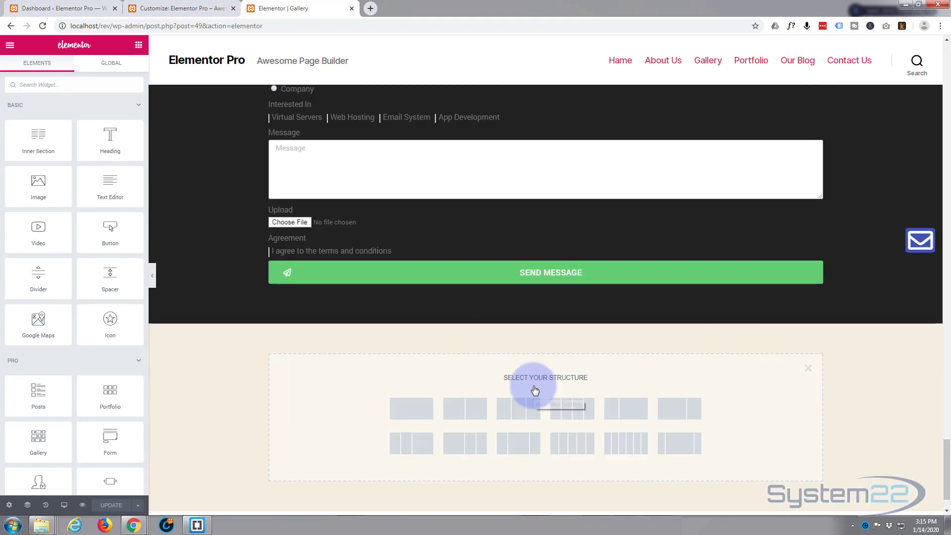
left_click(411, 409)
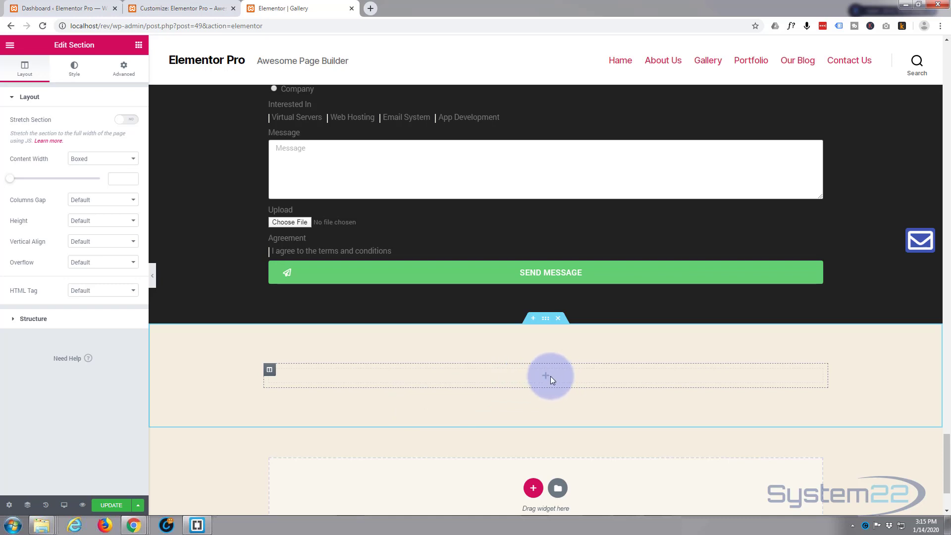
- Place an Icon Box widget in the new empty section
left_click(139, 46)
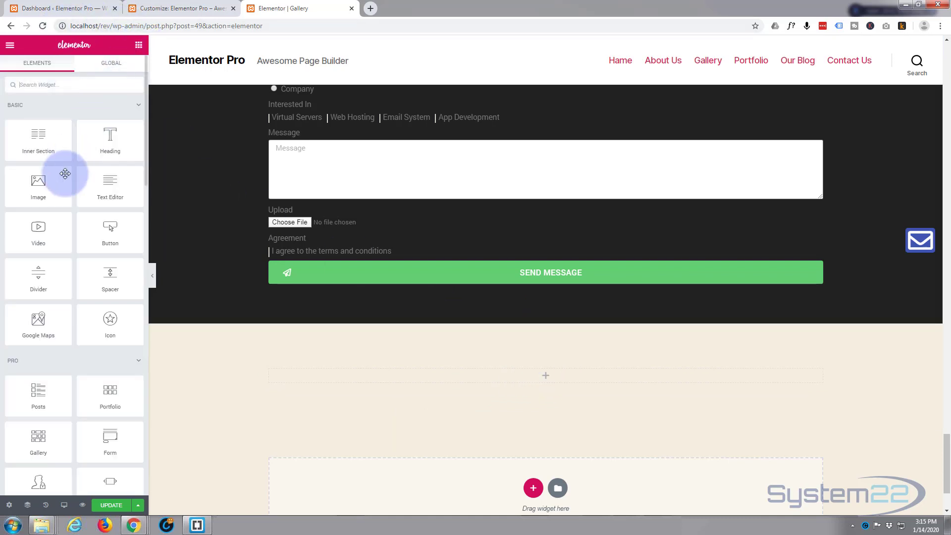
scroll(73, 180, "down", 3)
scroll(73, 180, "down", 12)
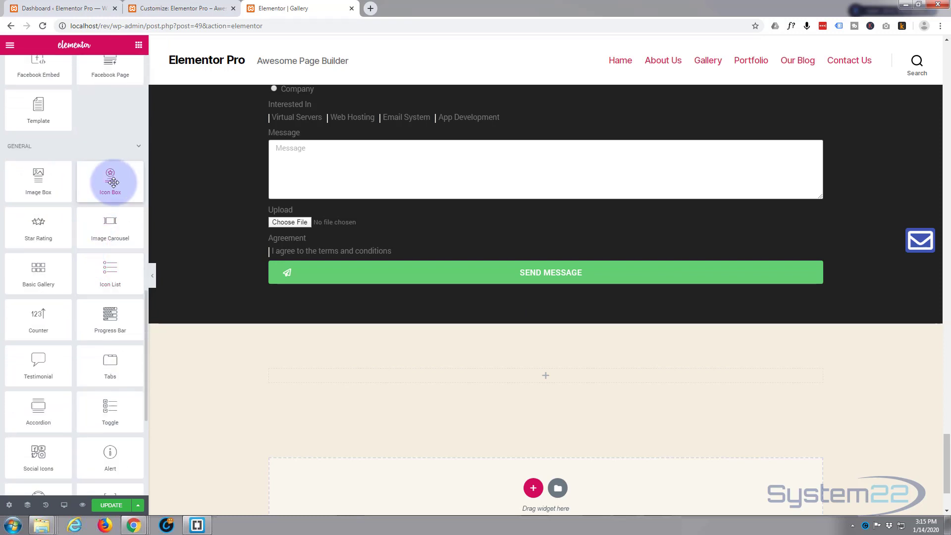
left_click_drag(111, 180, 552, 373)
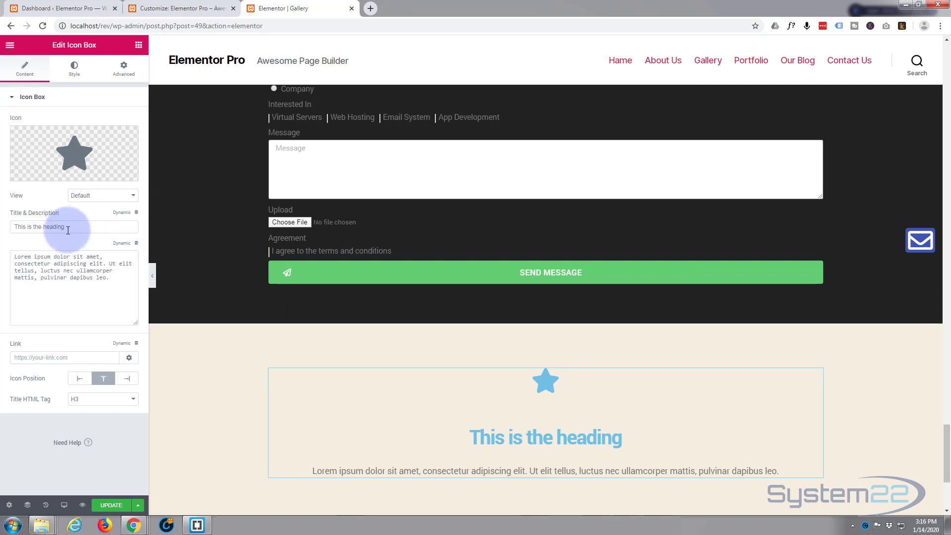
- Change the Icon Box title to "Questions"
left_click_drag(68, 229, 2, 229)
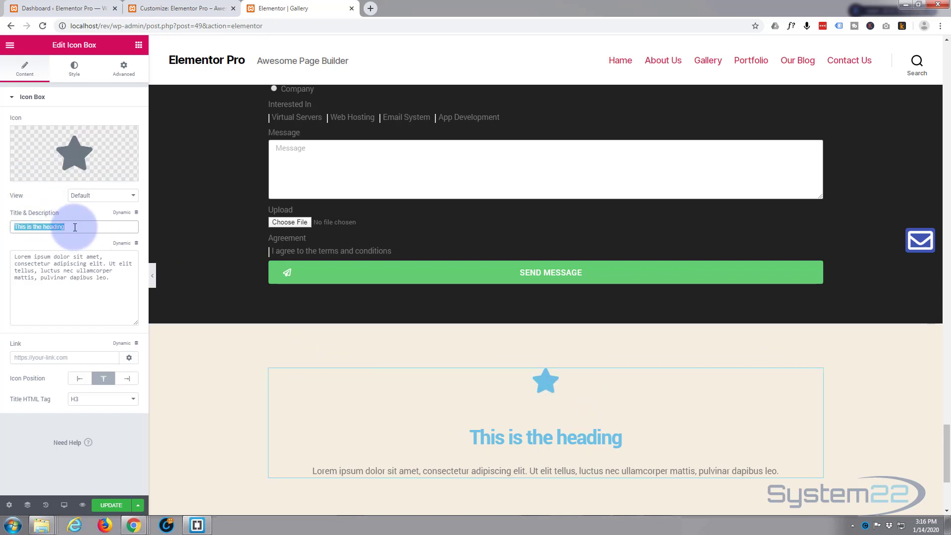
type("Questi")
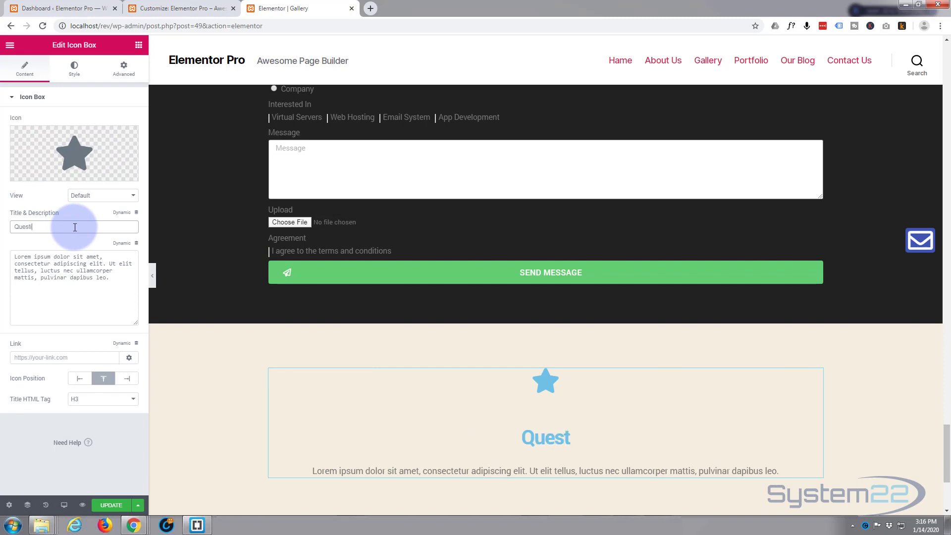
type("ons")
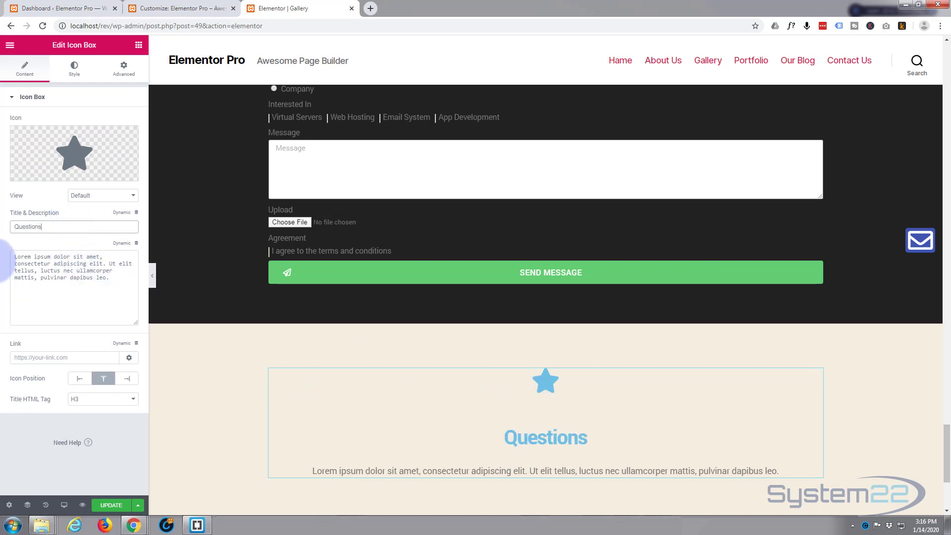
- Append a second copy of the lorem ipsum text to the Icon Box description and replace that copy's opening "Lorem " with "D"
left_click(18, 258)
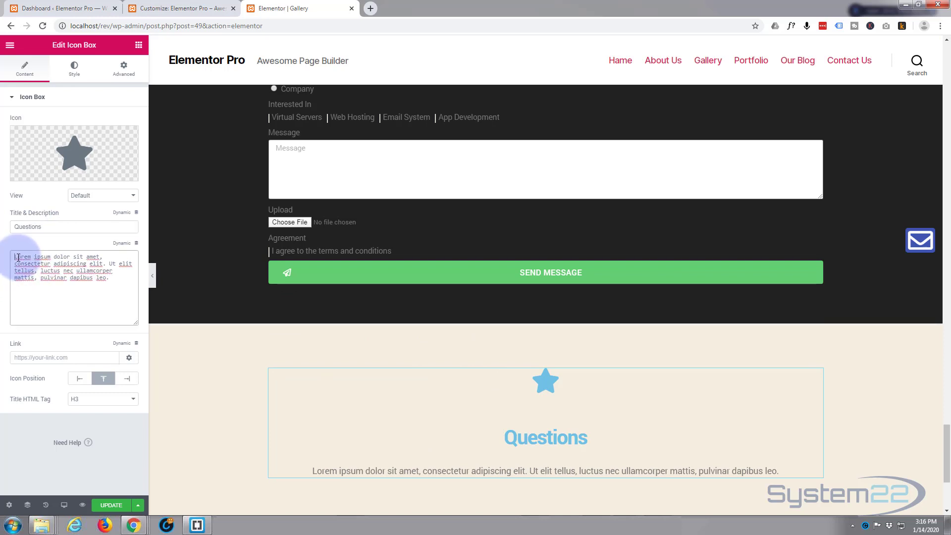
left_click_drag(18, 257, 113, 283)
key("ctrl+c")
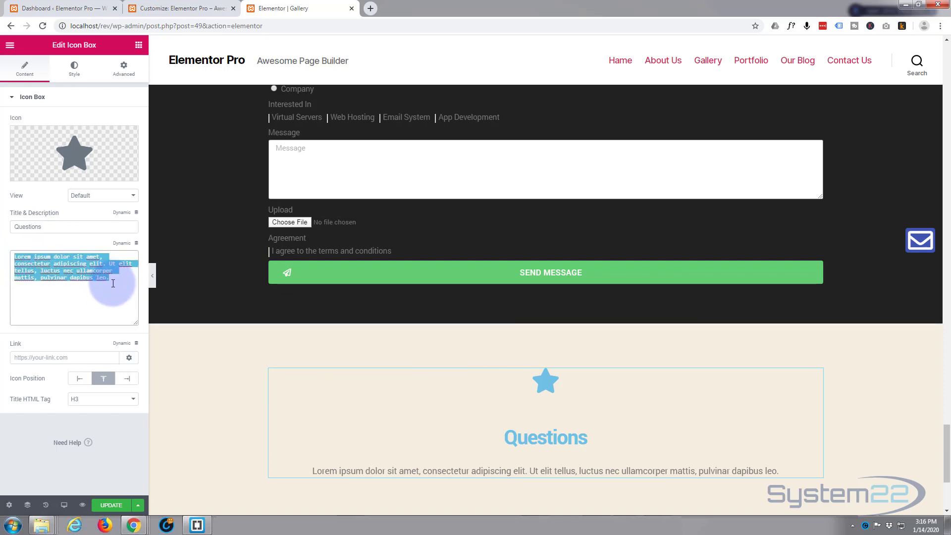
left_click(111, 280)
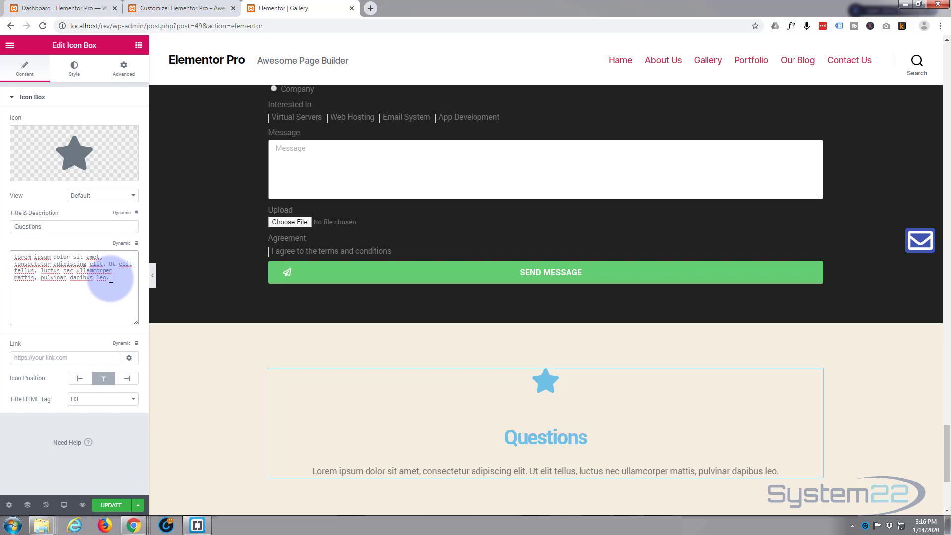
key("ctrl+v")
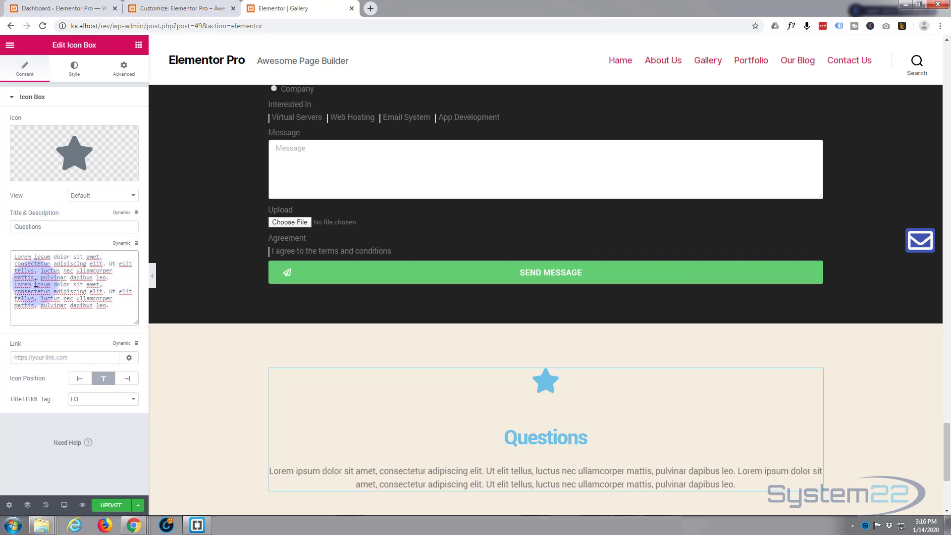
left_click_drag(36, 284, 1, 288)
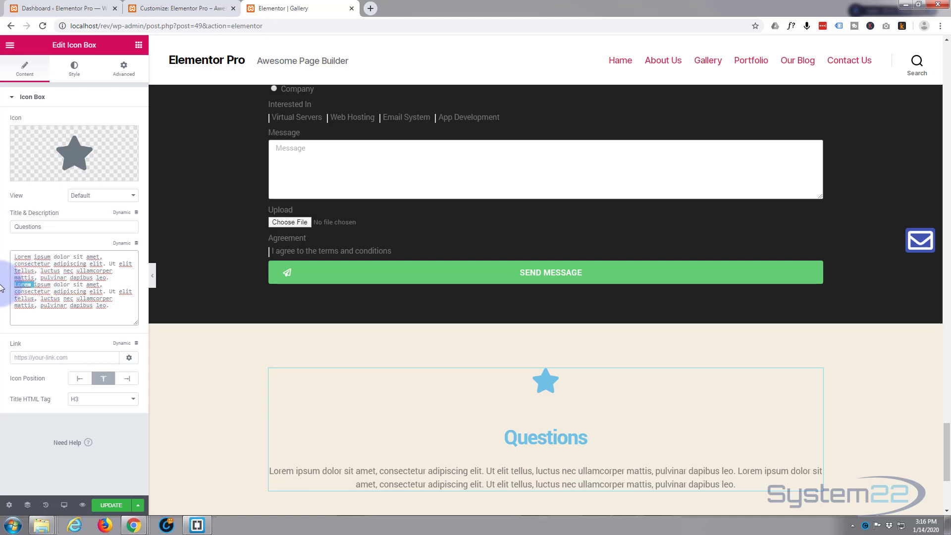
type("D")
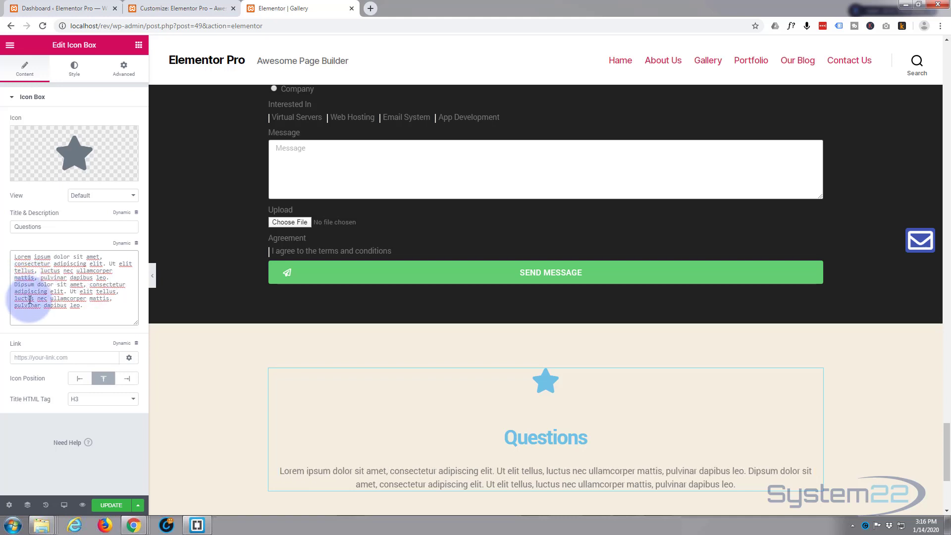
left_click(101, 308)
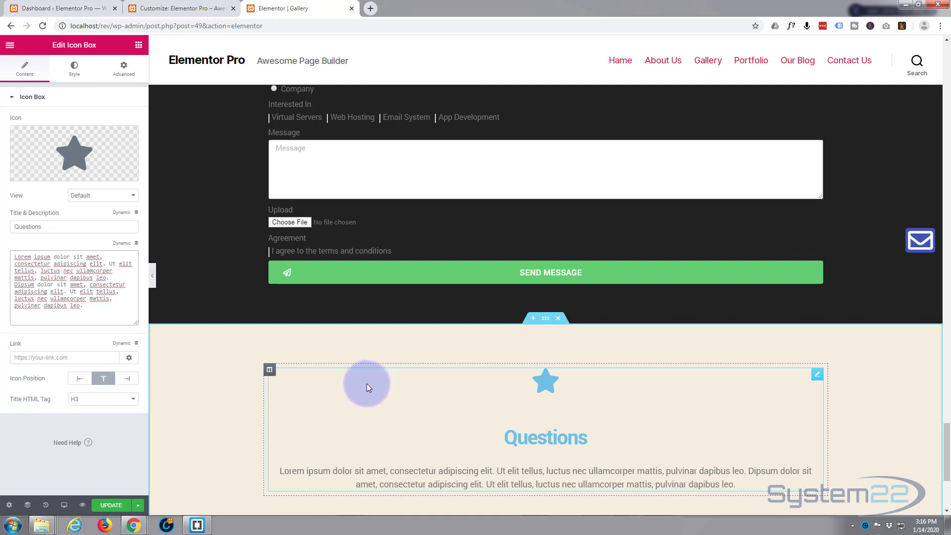
- Replace the Icon Box's star with the solid circled question mark, filtering the icon library by "question"
mouse_move(70, 151)
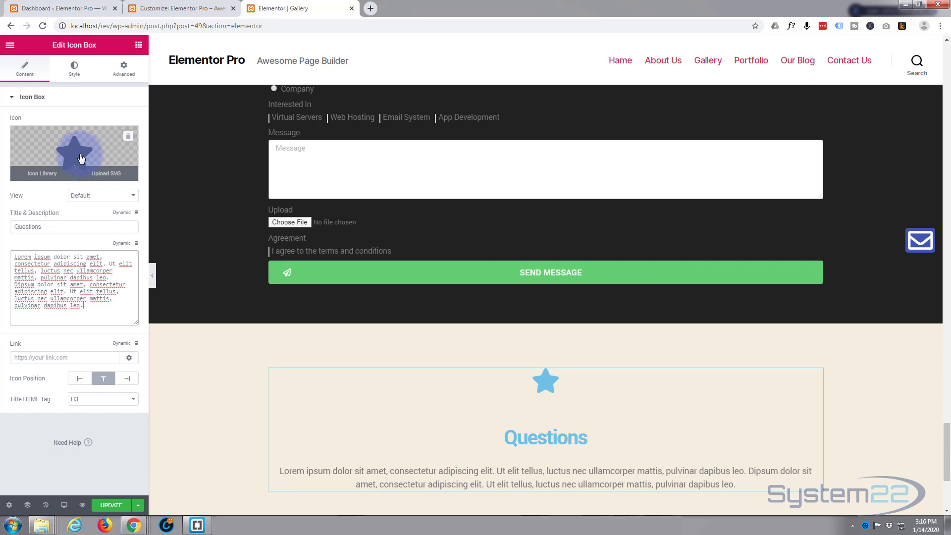
left_click(42, 174)
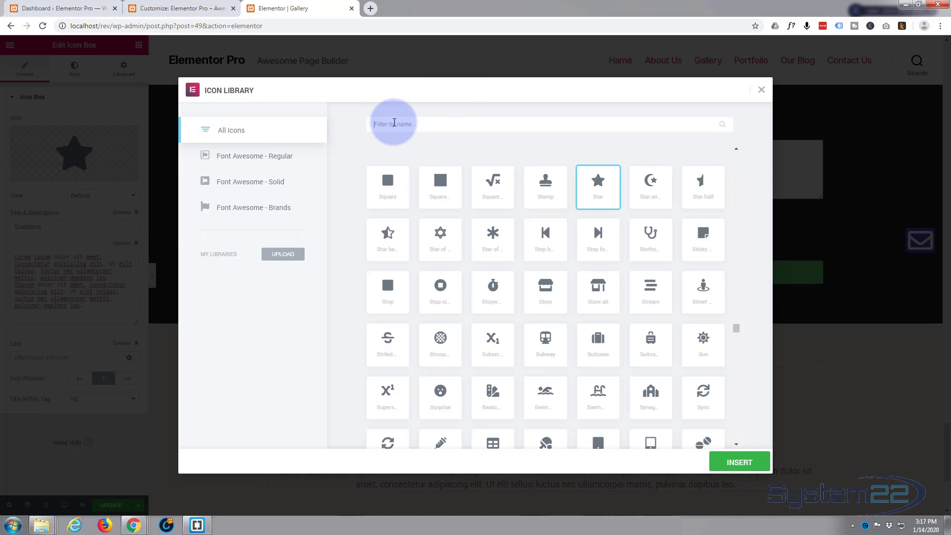
left_click(394, 123)
type("question")
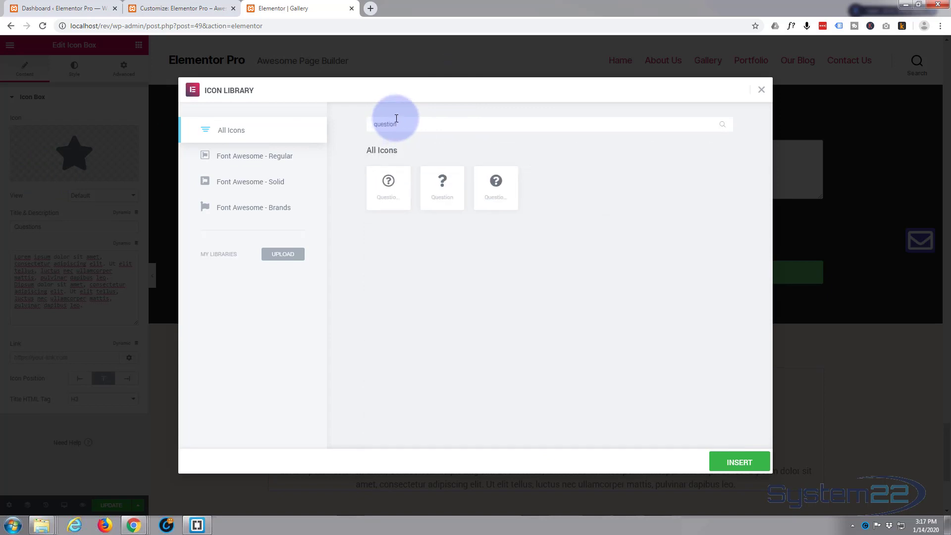
left_click(495, 181)
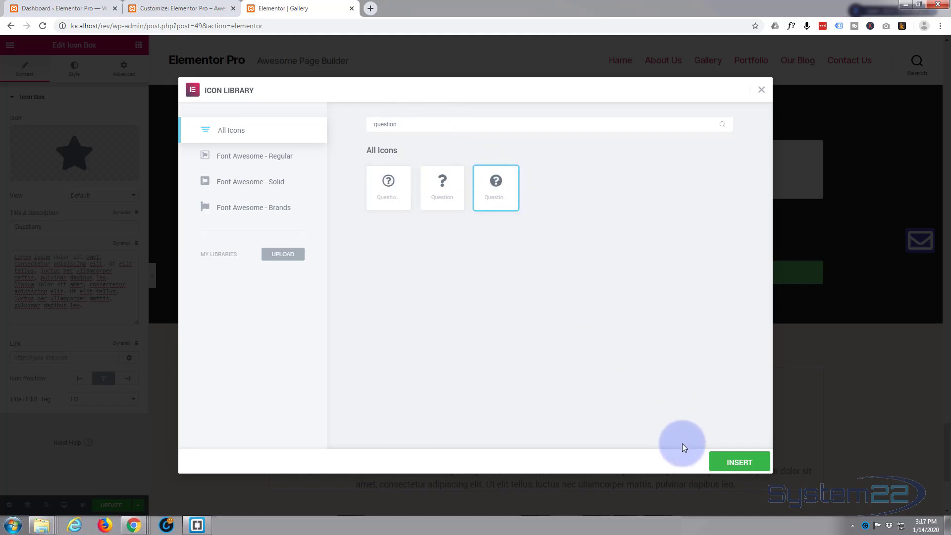
left_click(740, 462)
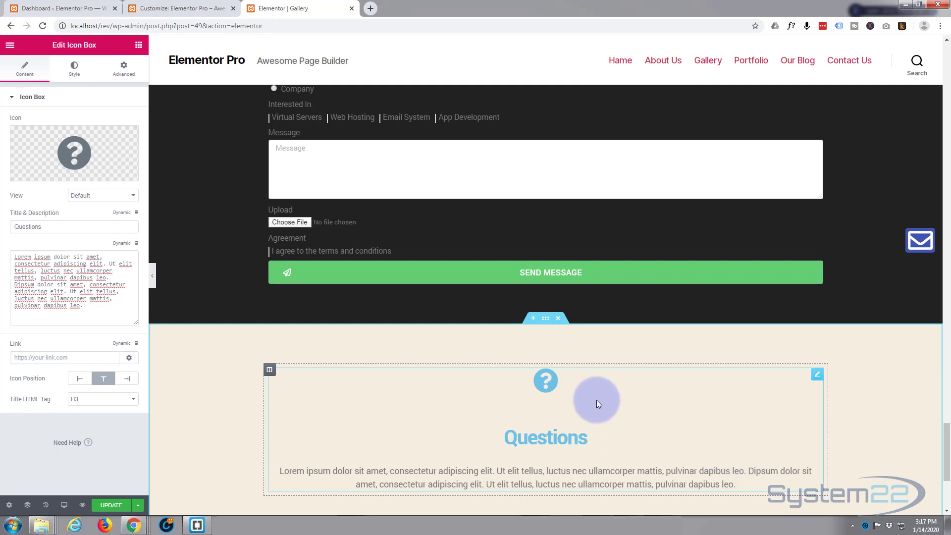
- Update the page and preview it in the browser, showing the Questions section above the footer
scroll(598, 400, "down", 2)
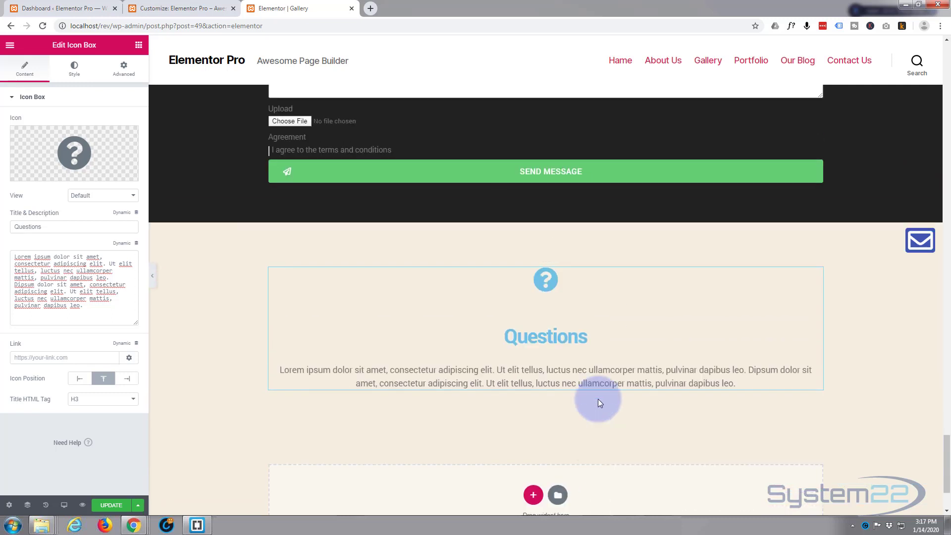
scroll(599, 399, "up", 3)
scroll(600, 399, "down", 2)
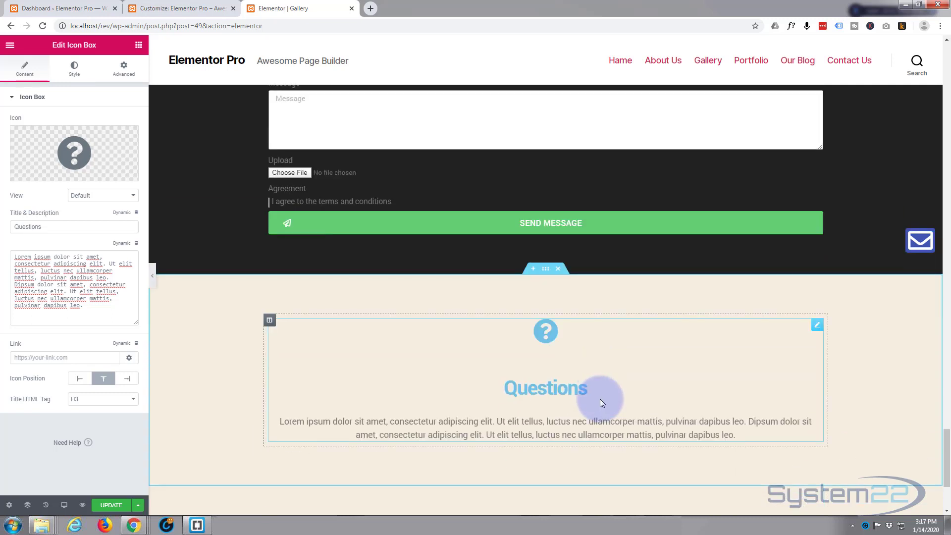
scroll(600, 399, "down", 2)
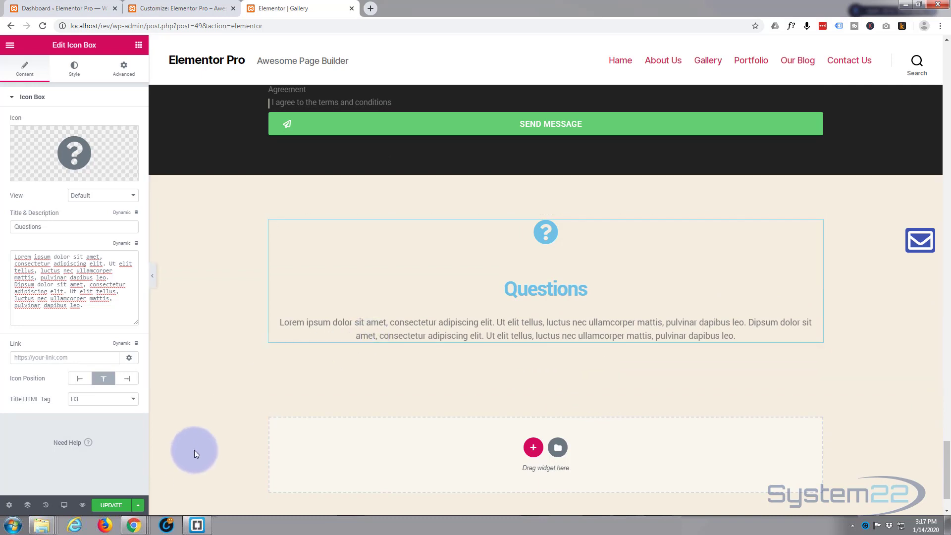
left_click(109, 507)
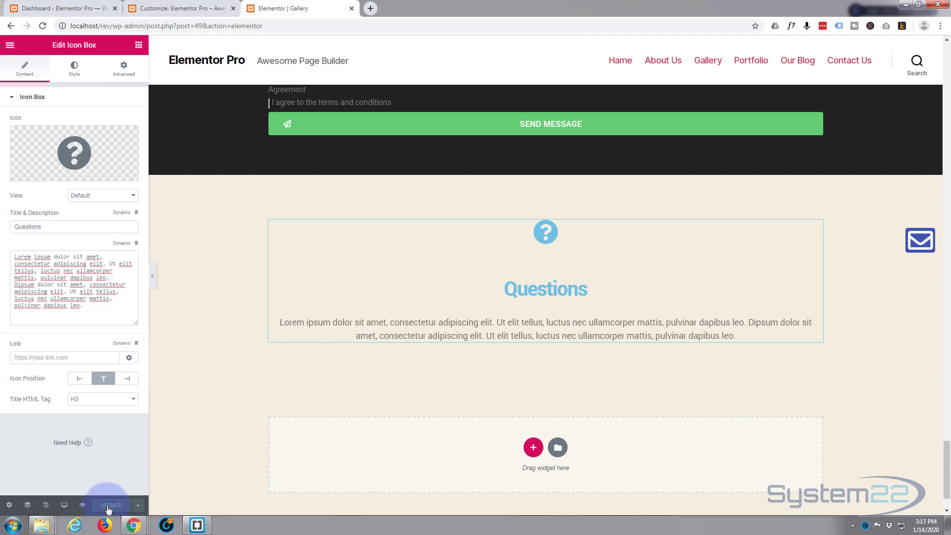
left_click(82, 505)
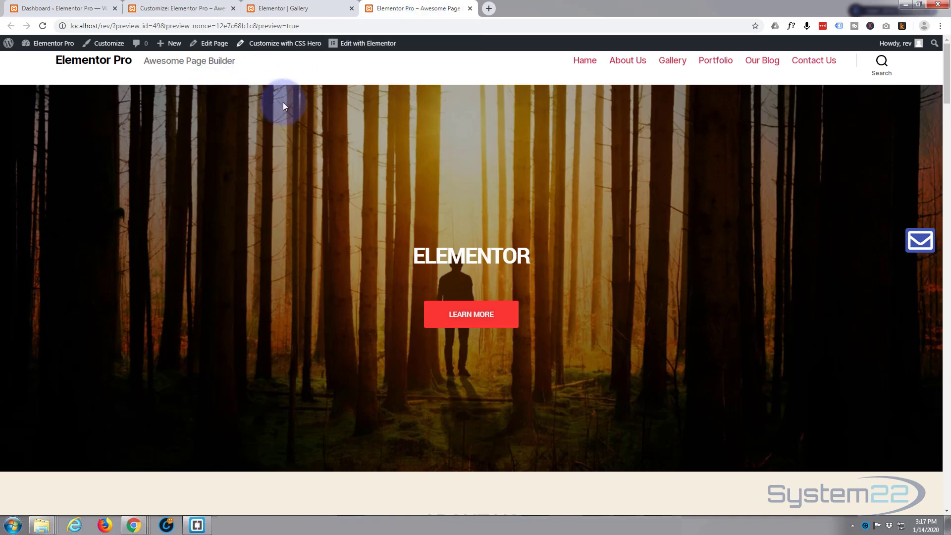
scroll(300, 151, "down", 4)
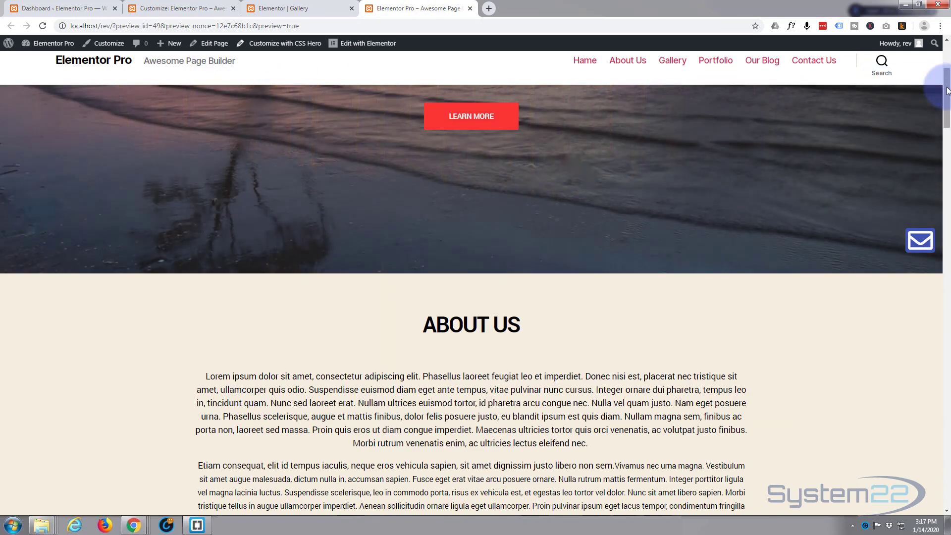
left_click_drag(947, 90, 946, 475)
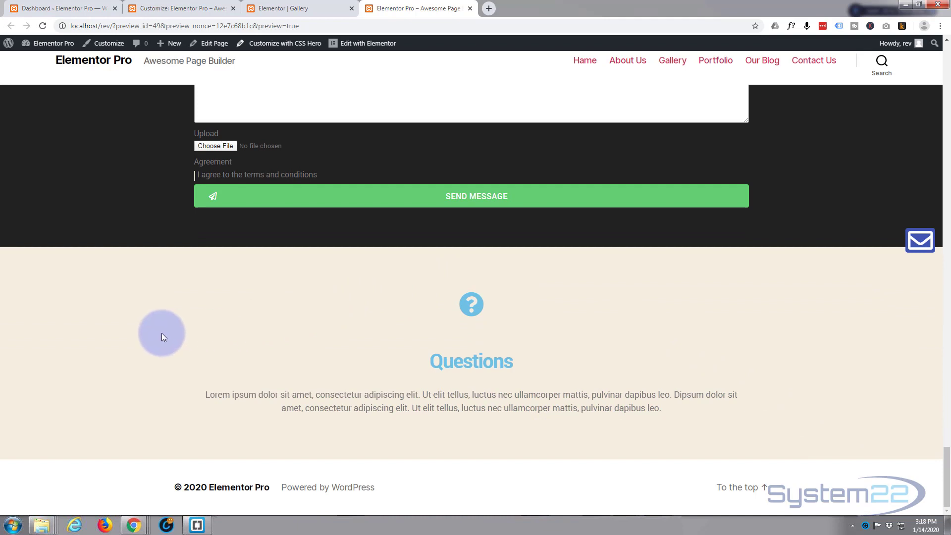
- Inspect the Questions section in the browser developer tools and examine its section element's classes
right_click(55, 266)
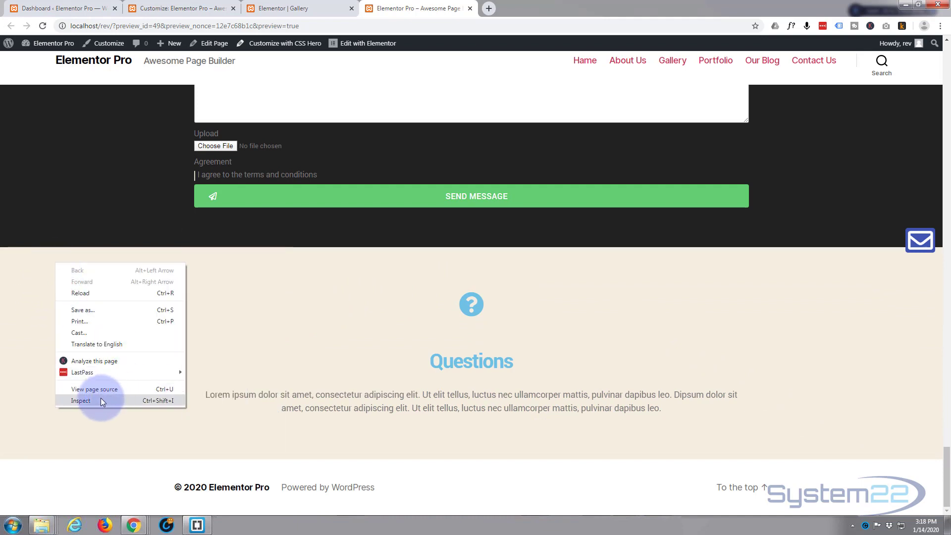
left_click(81, 400)
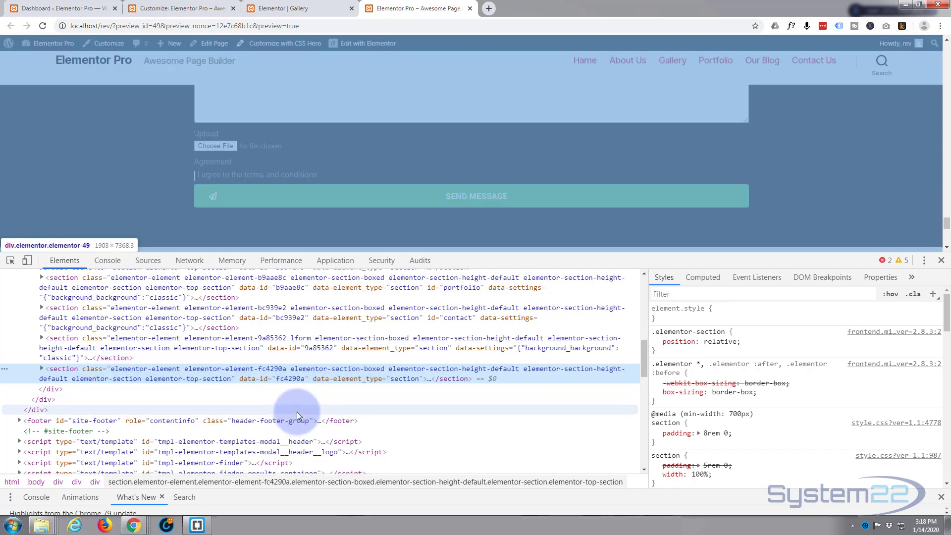
scroll(282, 416, "up", 2)
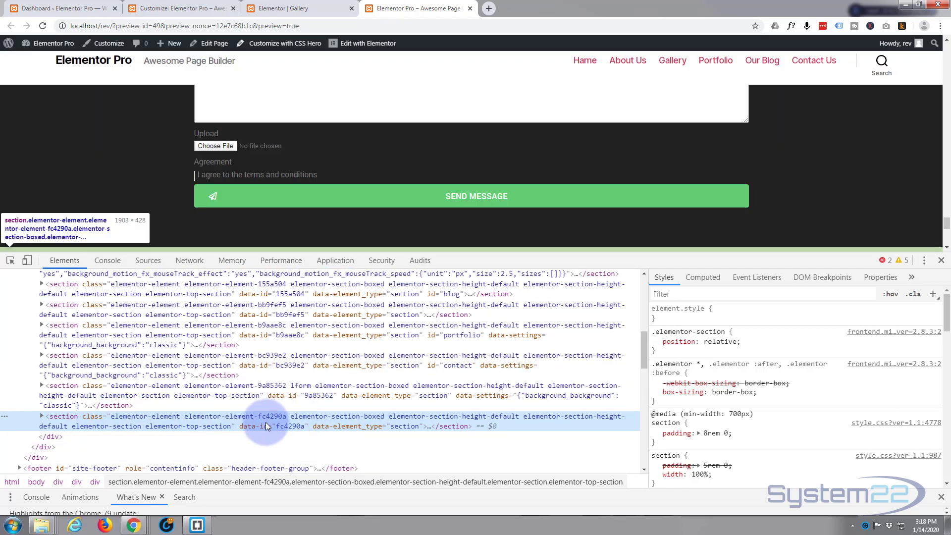
- Back in the Elementor editor, assign the CSS class "qb" to the section holding the Icon Box and update the page
left_click(271, 6)
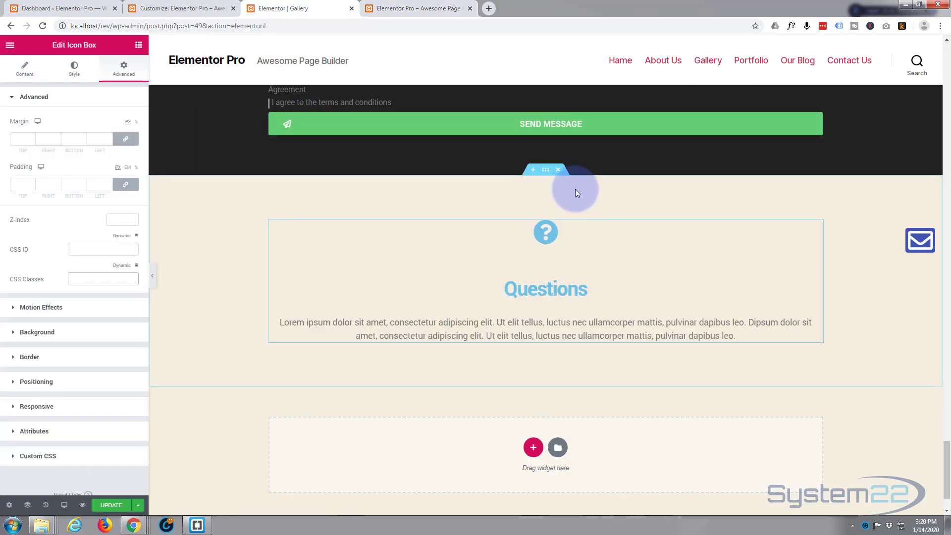
left_click(546, 171)
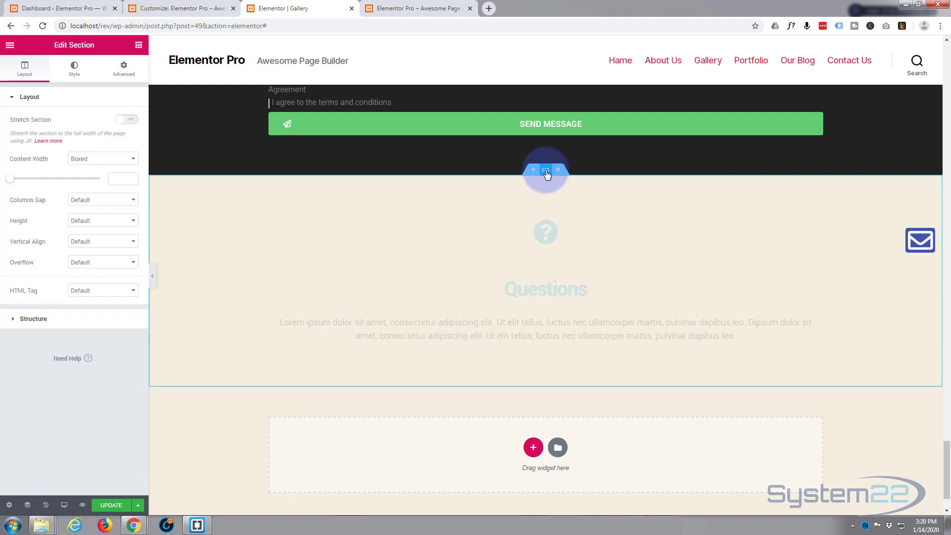
left_click(124, 69)
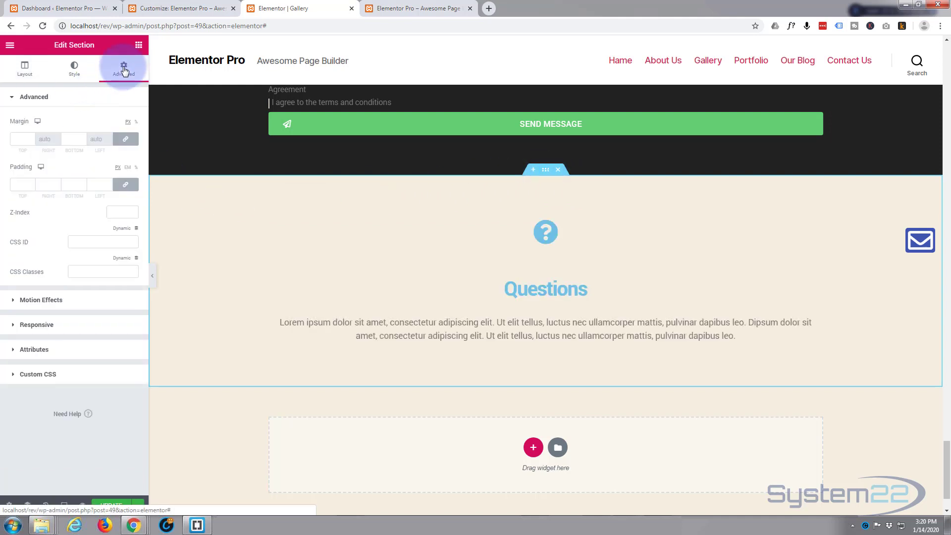
left_click(70, 271)
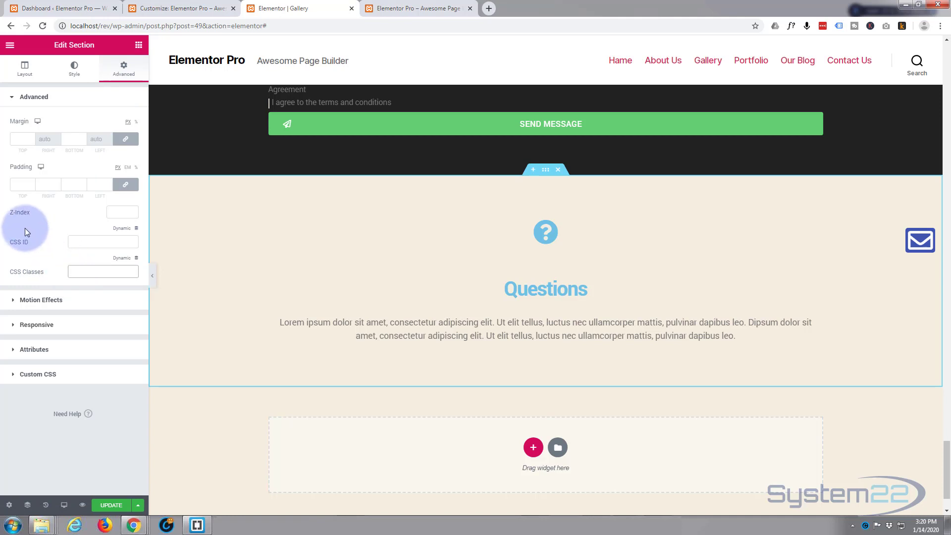
type("qb")
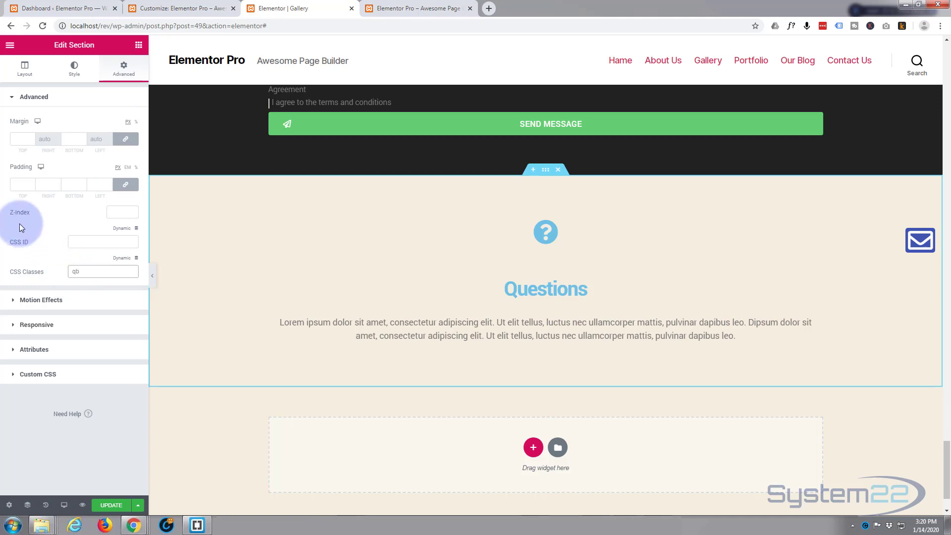
left_click(77, 272)
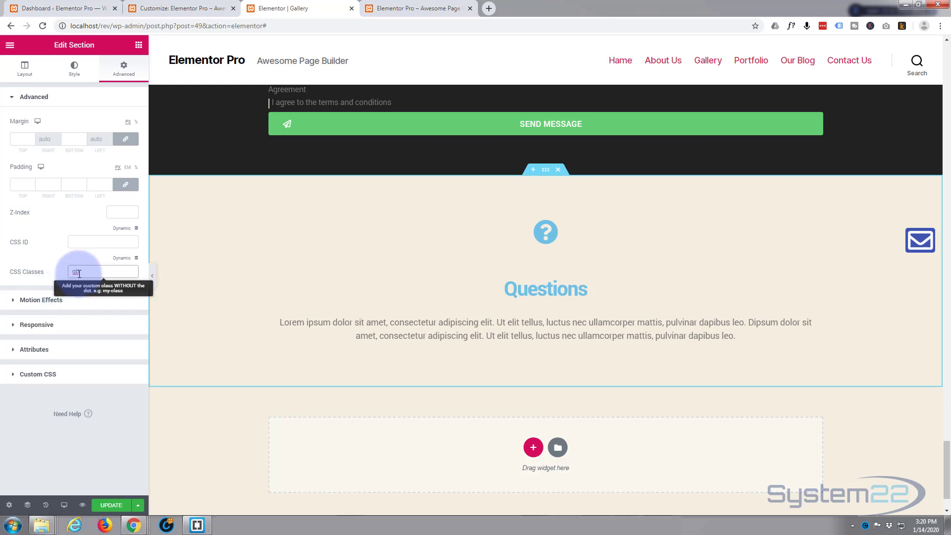
left_click(107, 506)
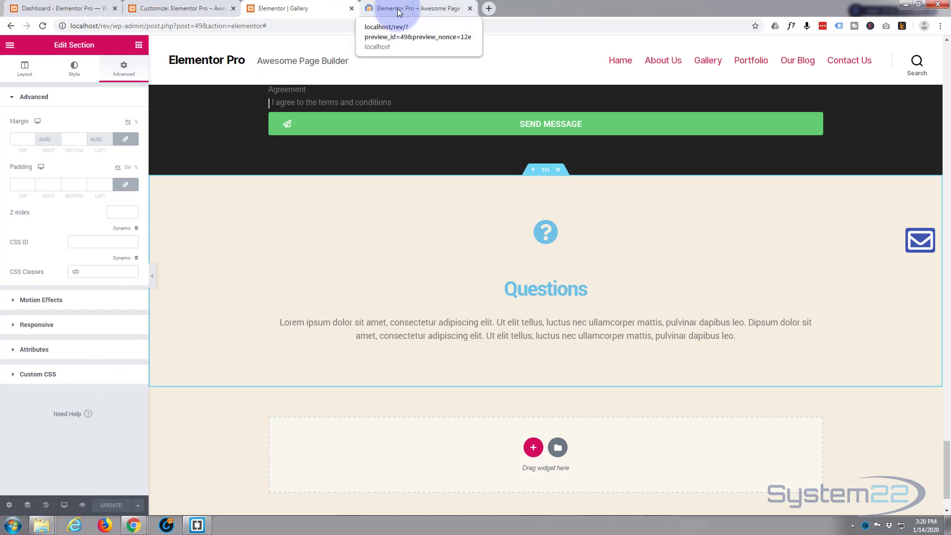
- Preview the updated page and shrink the developer tools pane so the Questions section has more room
left_click(82, 506)
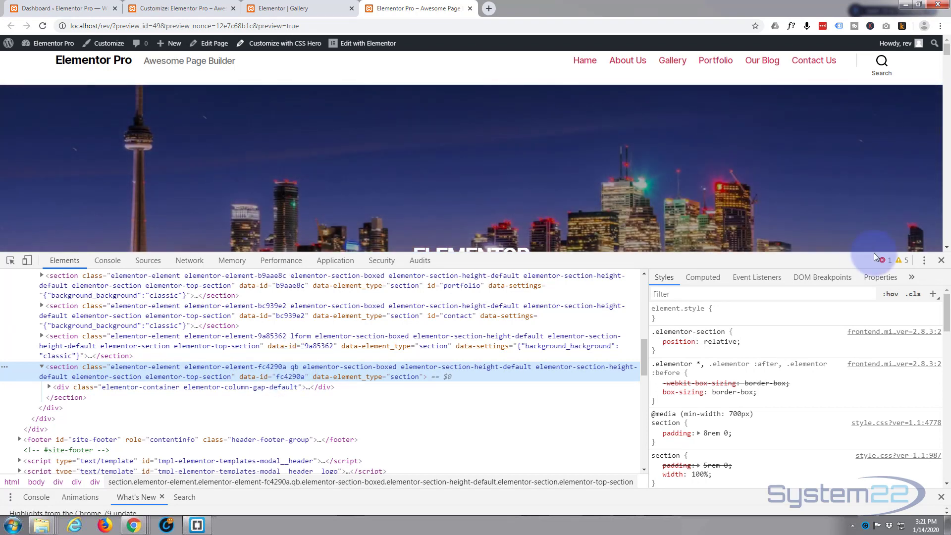
left_click_drag(830, 262, 818, 361)
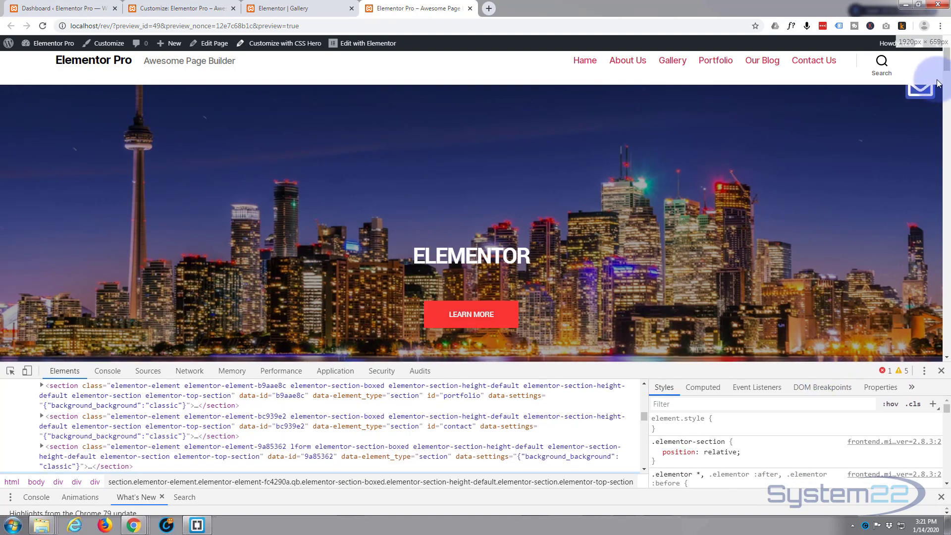
left_click_drag(946, 70, 947, 344)
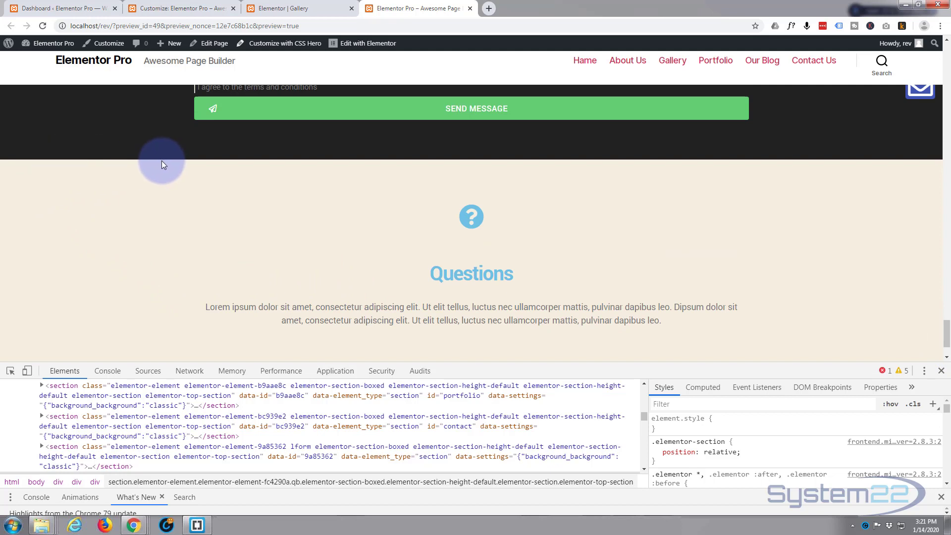
- Add a width of 350px to the Questions section's inline element style in the developer tools
left_click(718, 420)
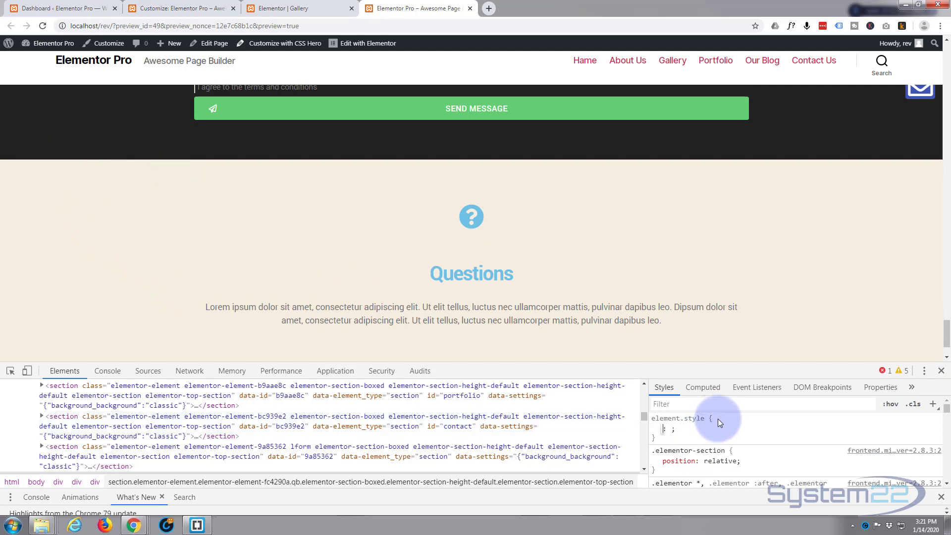
type("width")
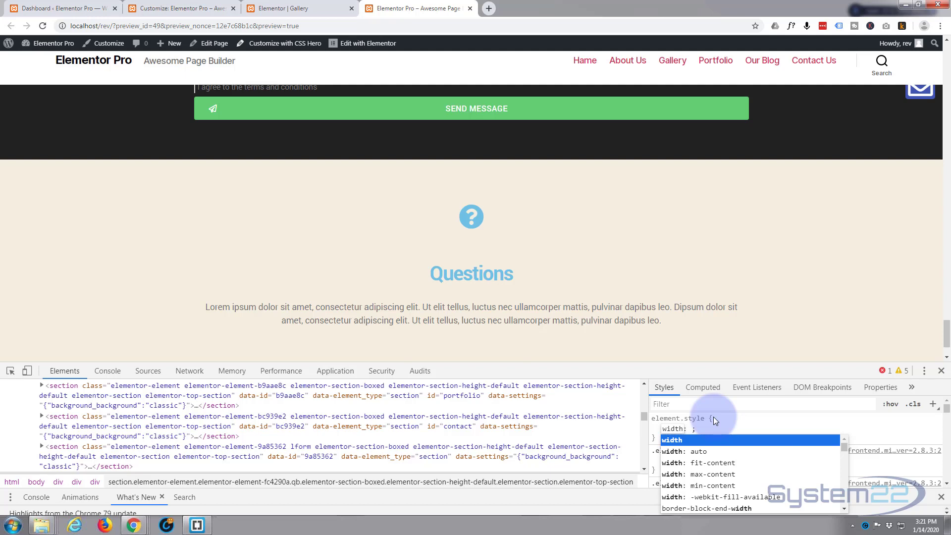
key("Tab")
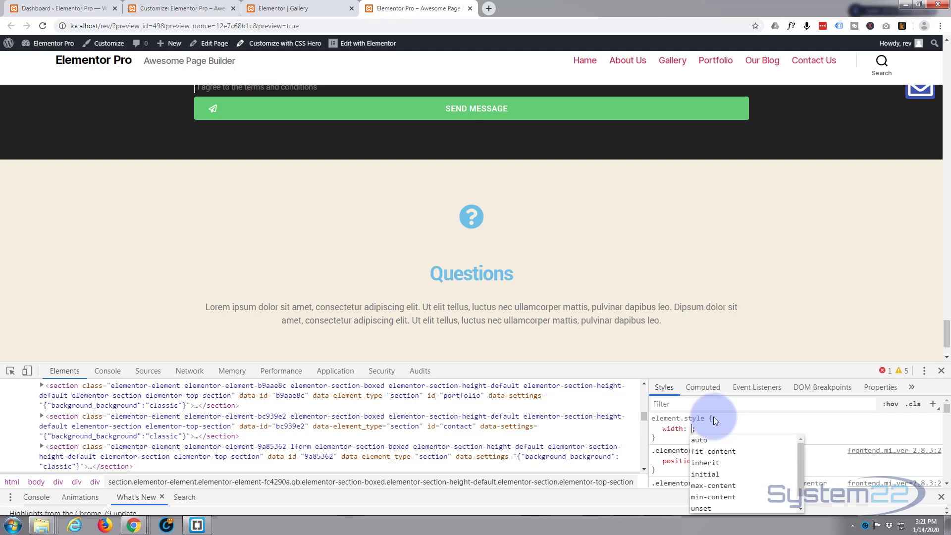
type("35")
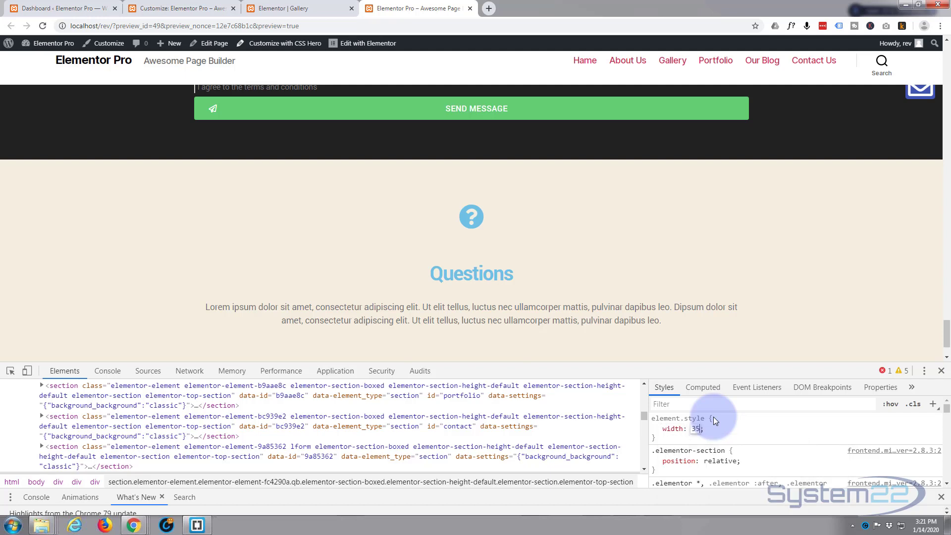
type("0px")
key("Return")
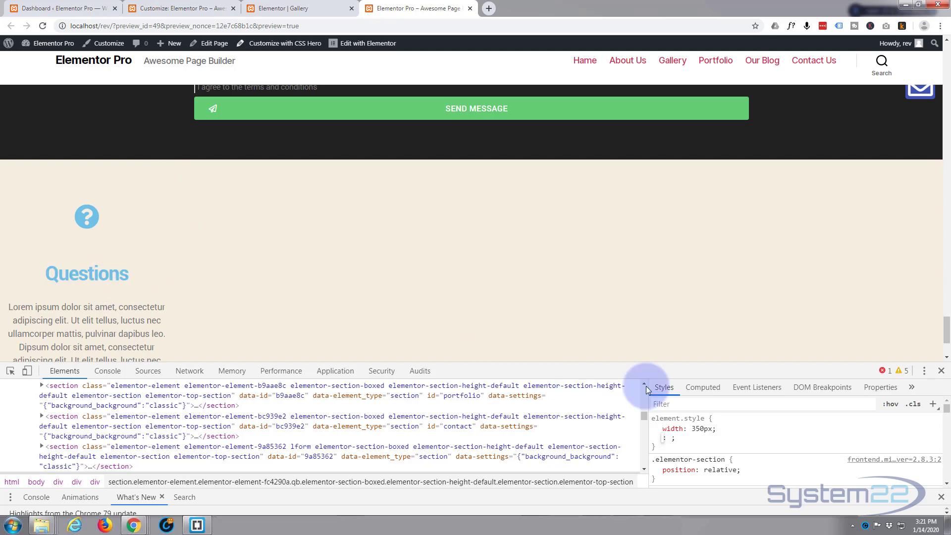
left_click(718, 431)
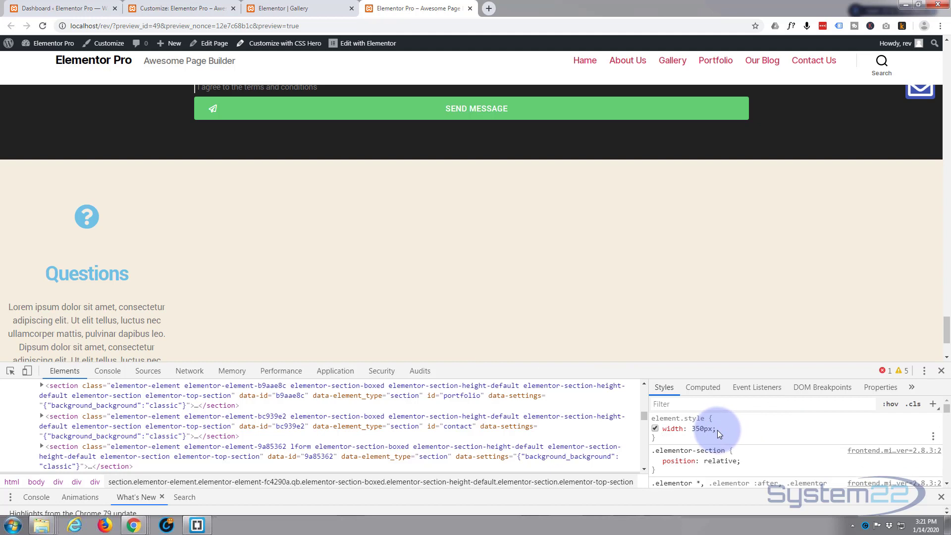
- Add the declaration position: fixed to the Questions section's inline element style
left_click(718, 430)
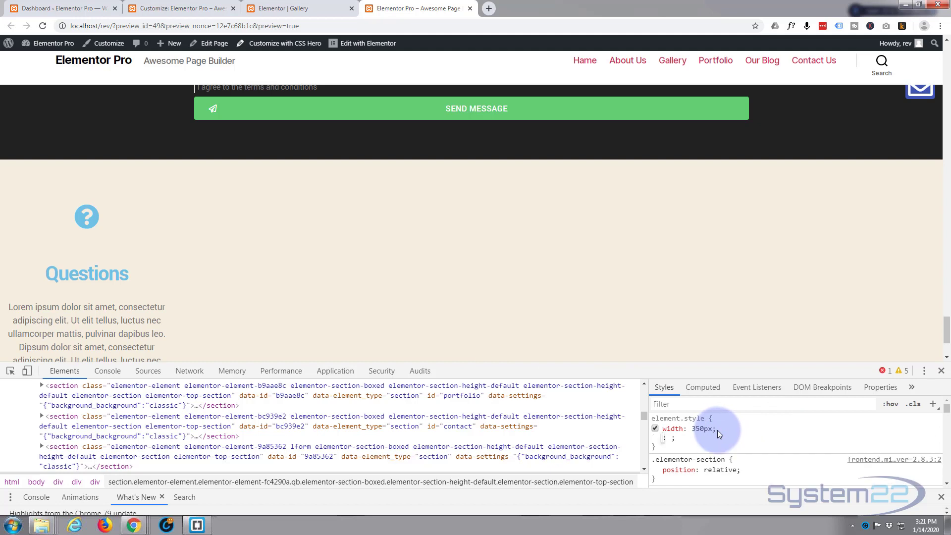
type("position")
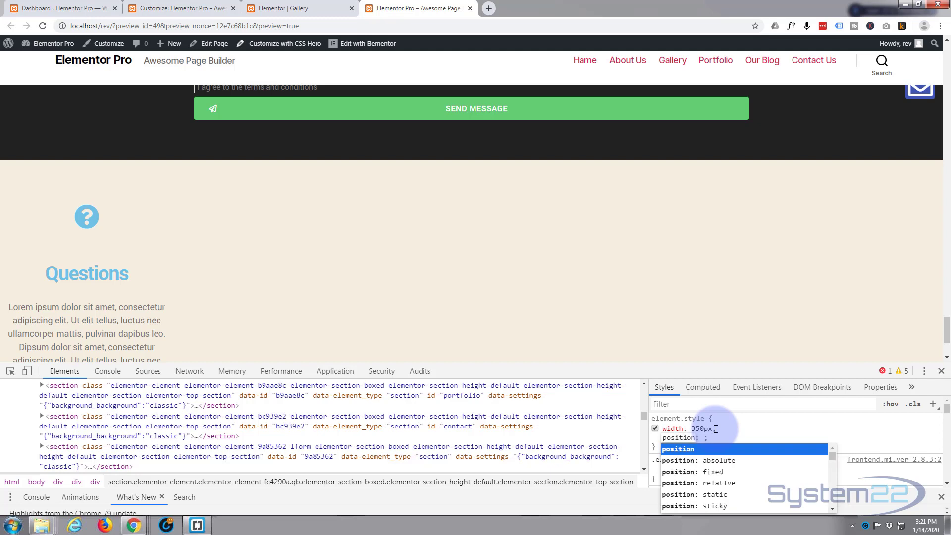
key("Tab")
type("fixed")
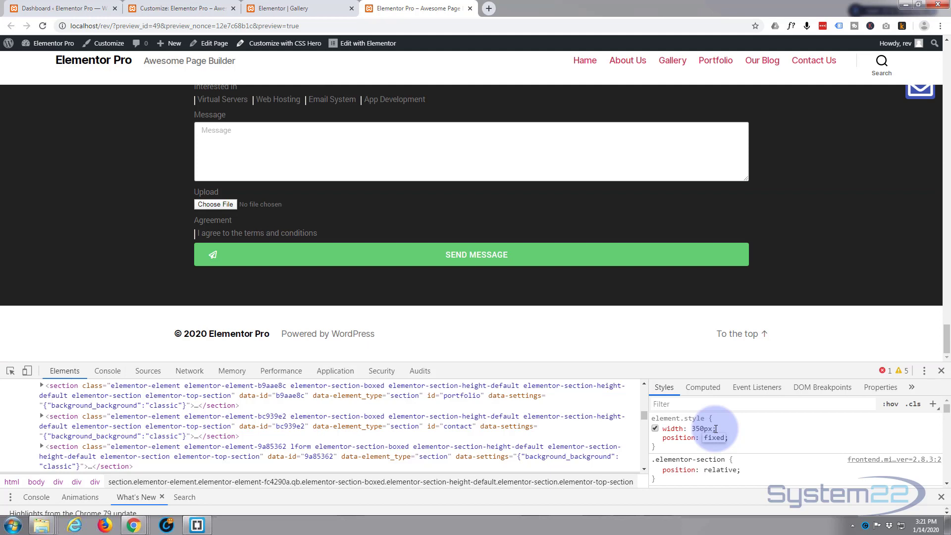
key("Return")
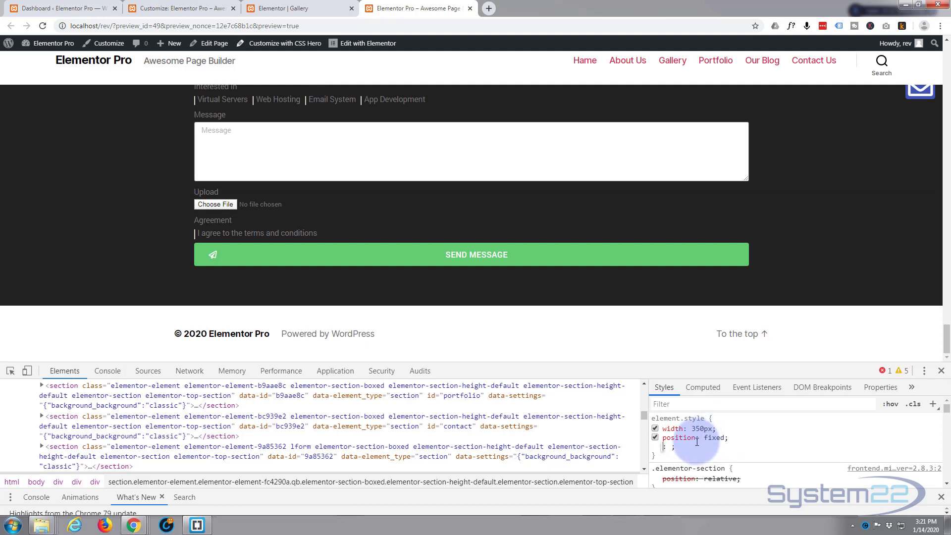
key("Escape")
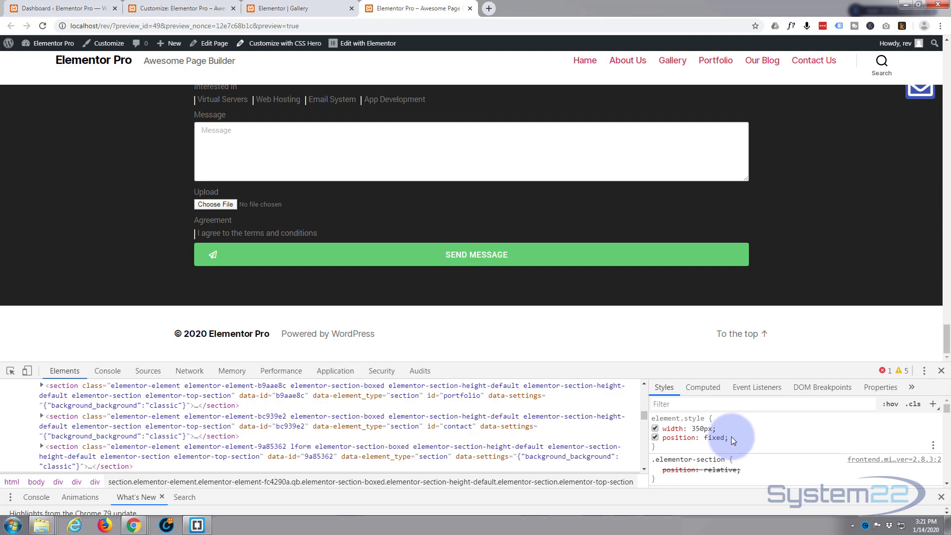
- Anchor the Questions section to the page bottom by adding bottom: 0 to its inline element style
left_click(731, 436)
type("bottom")
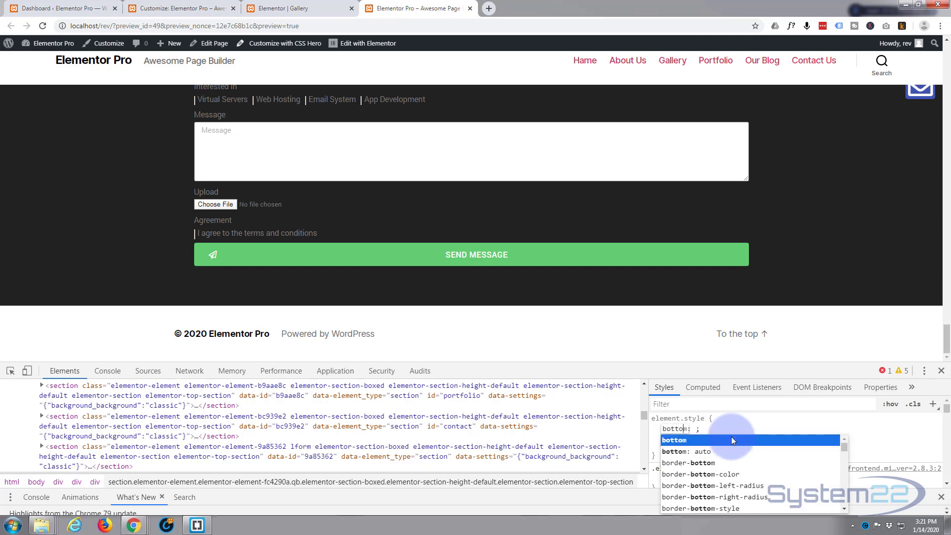
key("Tab")
type("0")
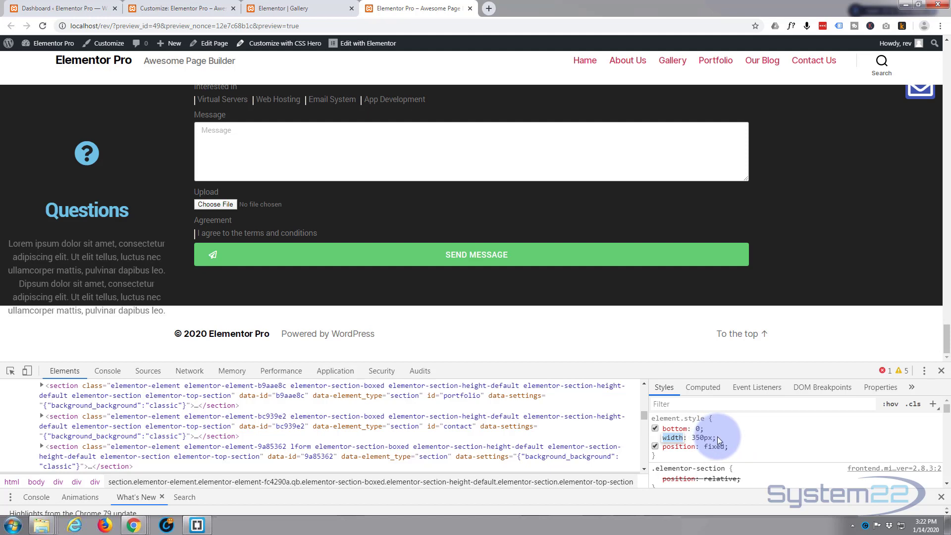
- Add a left offset of 45% after the width declaration in the Questions section's inline style
left_click(718, 436)
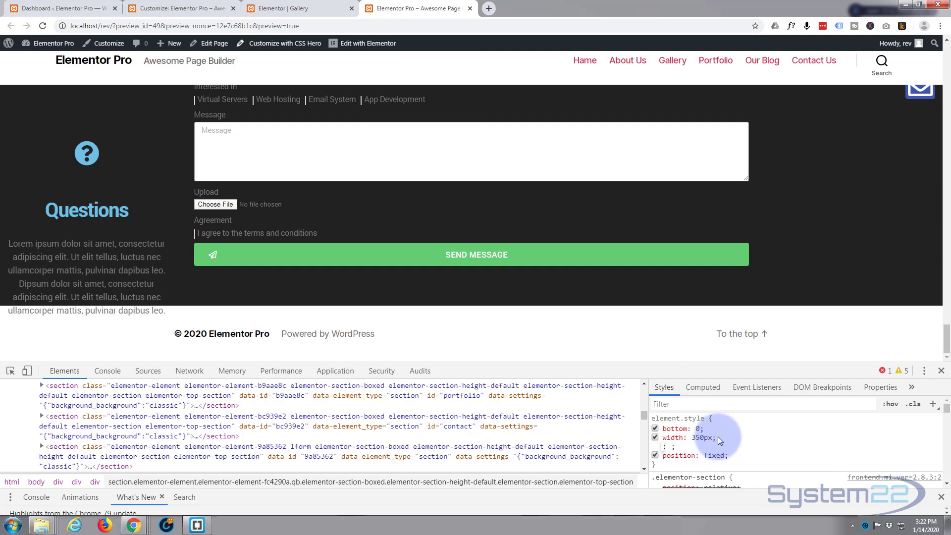
type("left")
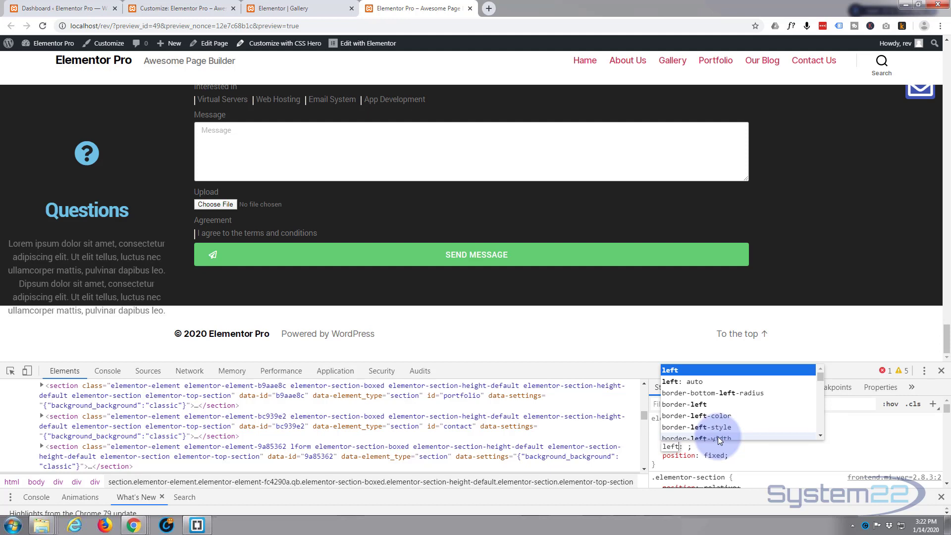
key("Tab")
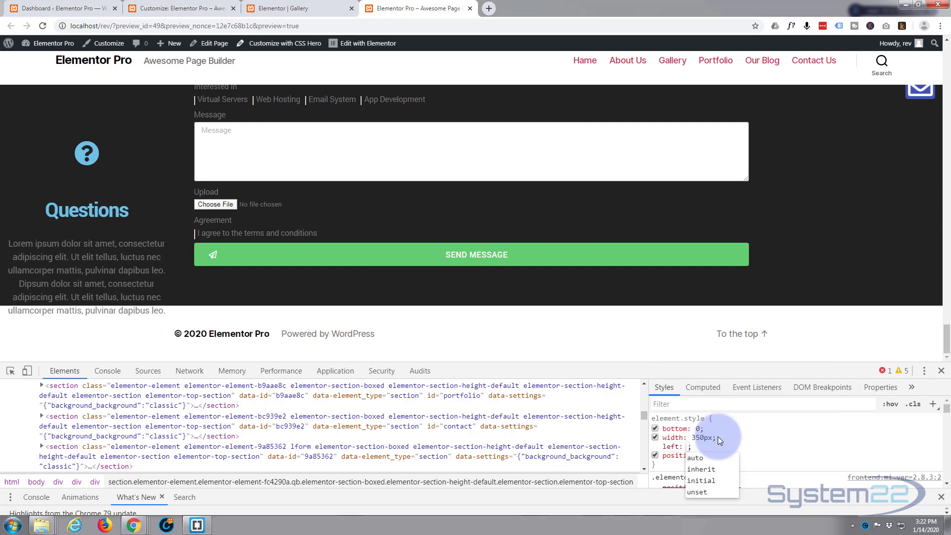
type("45%")
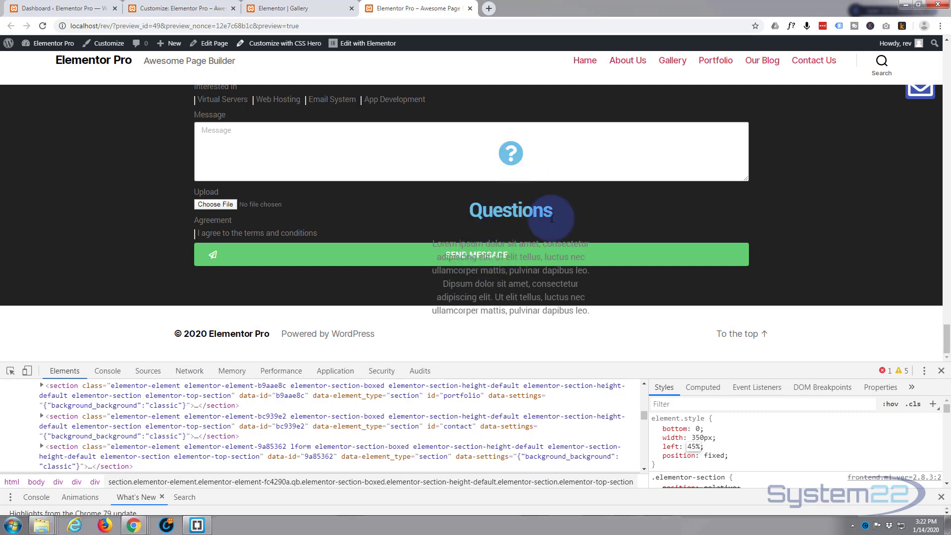
- Reduce the Questions section's left offset to 41% to centre it horizontally on the page
left_click(695, 446)
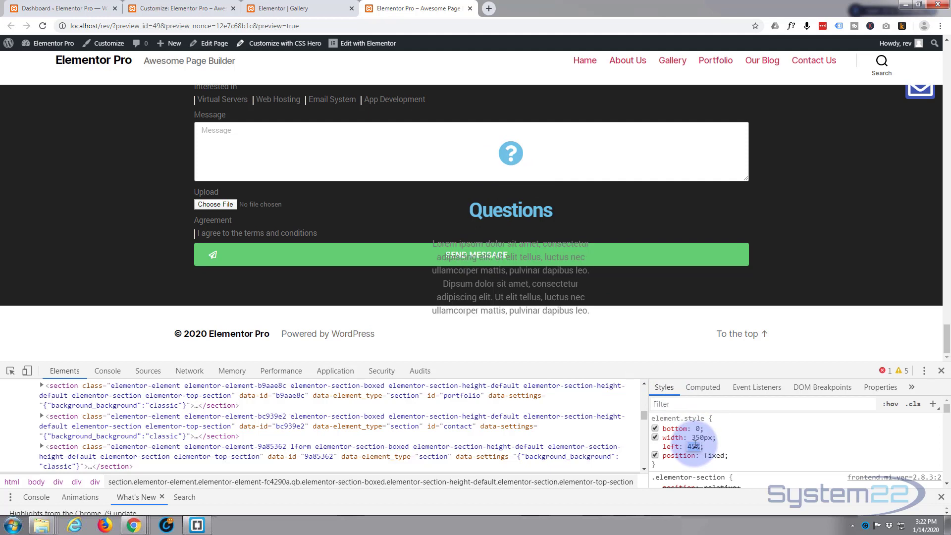
key("Down")
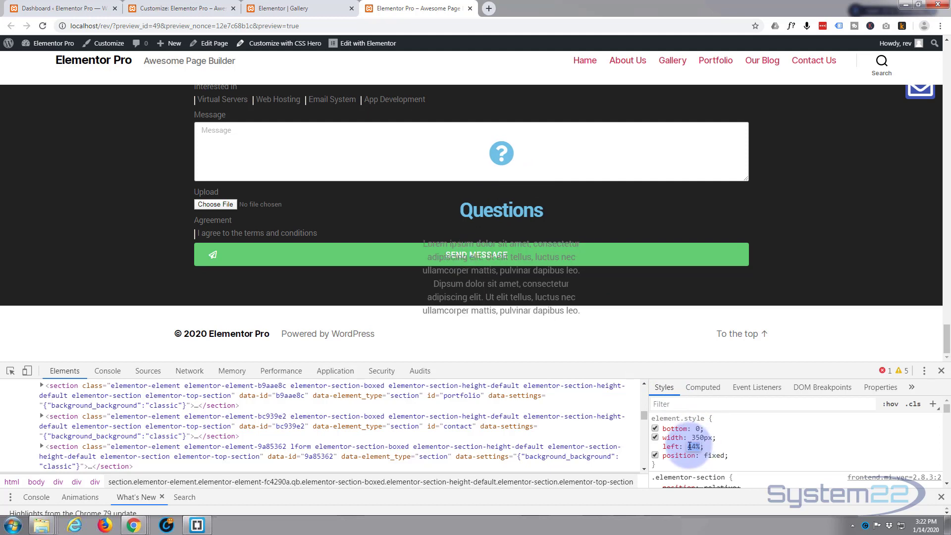
key("Down")
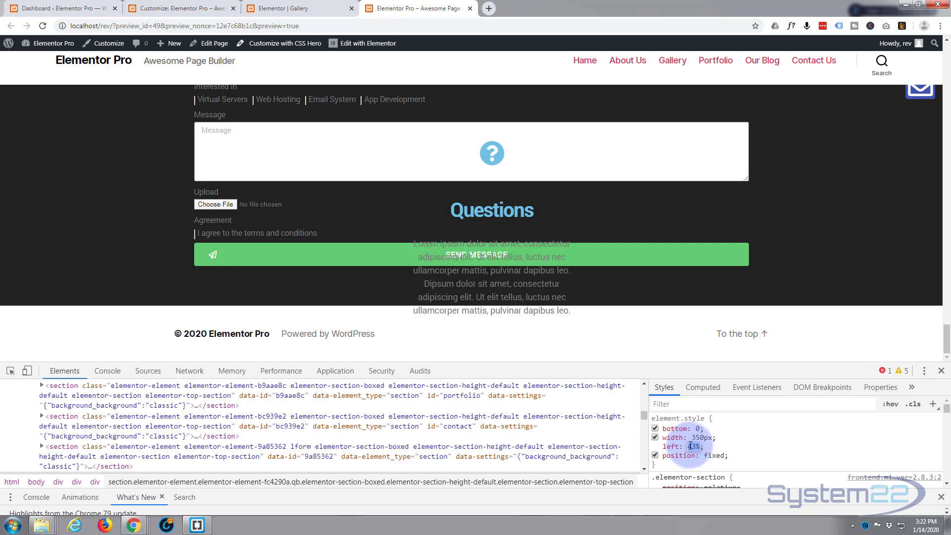
key("Down")
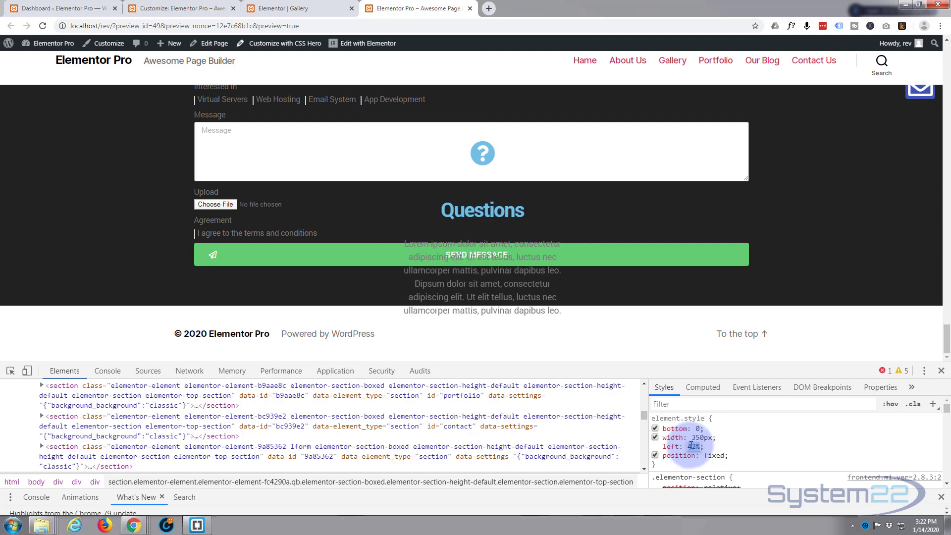
key("Down")
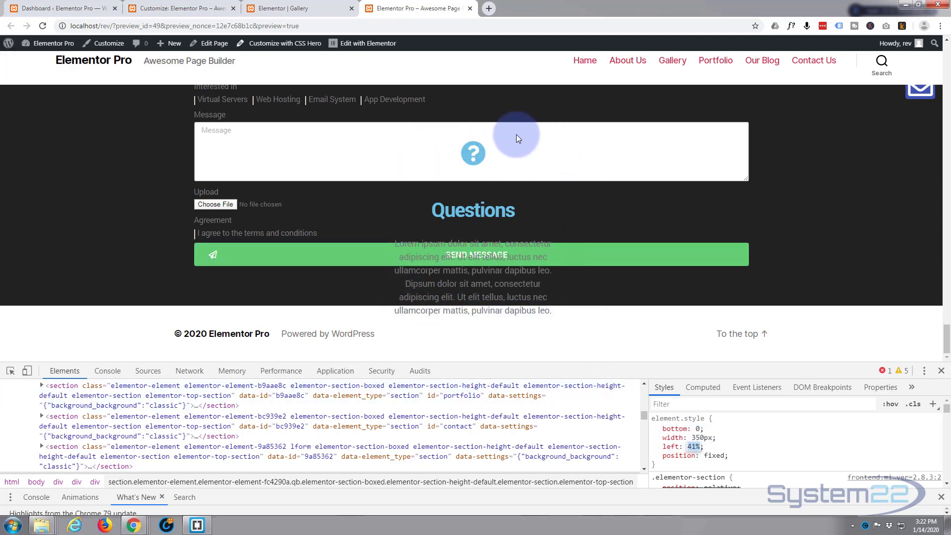
left_click(714, 447)
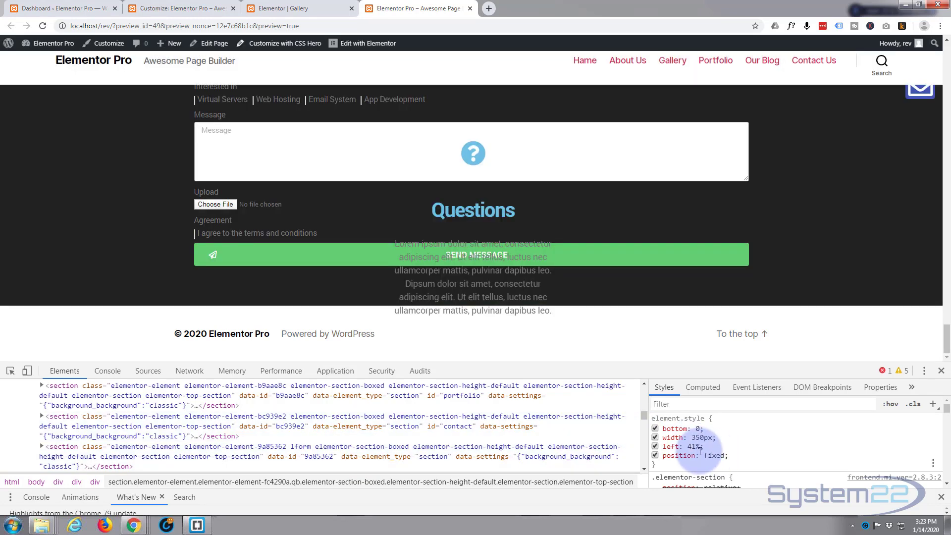
- Copy the bottom, width, left and position declarations, and switch to the last line of the Customizer's Additional CSS
left_click_drag(664, 430, 725, 453)
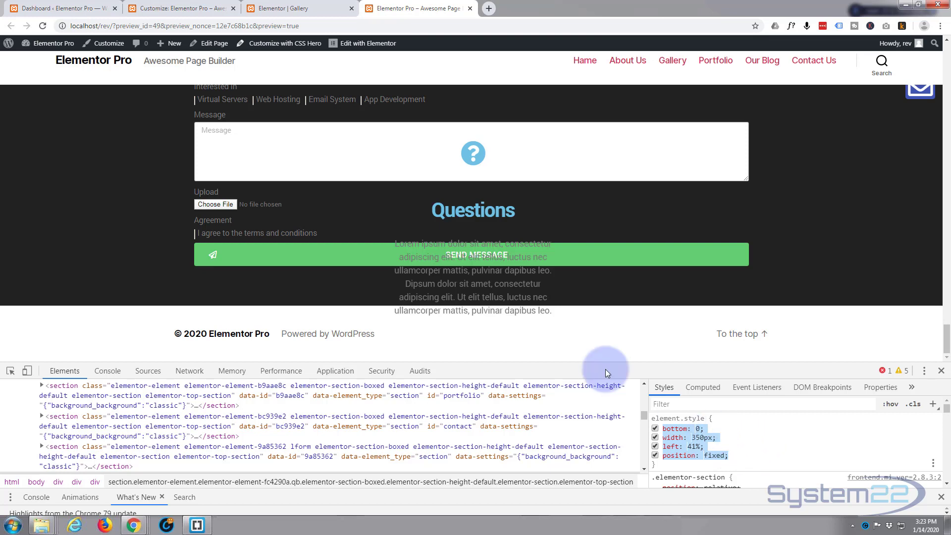
left_click(179, 11)
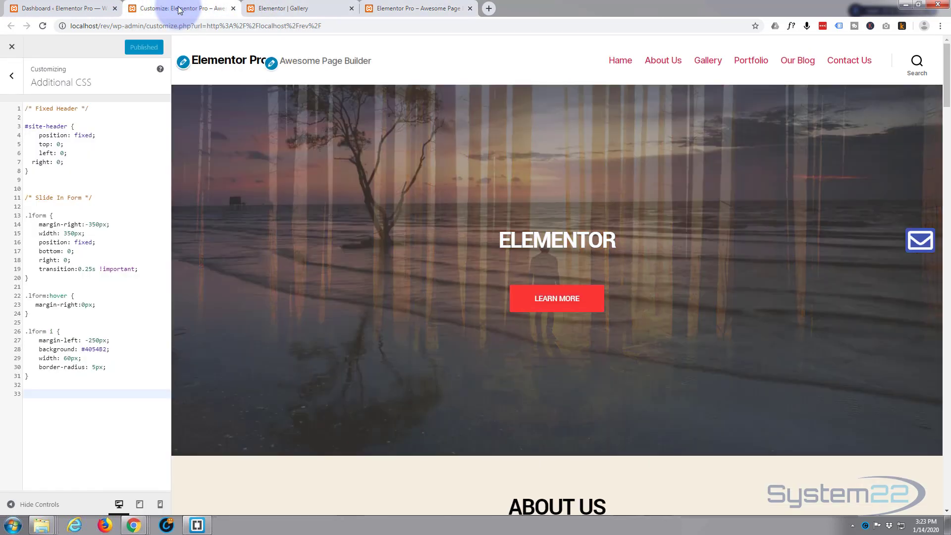
left_click(41, 393)
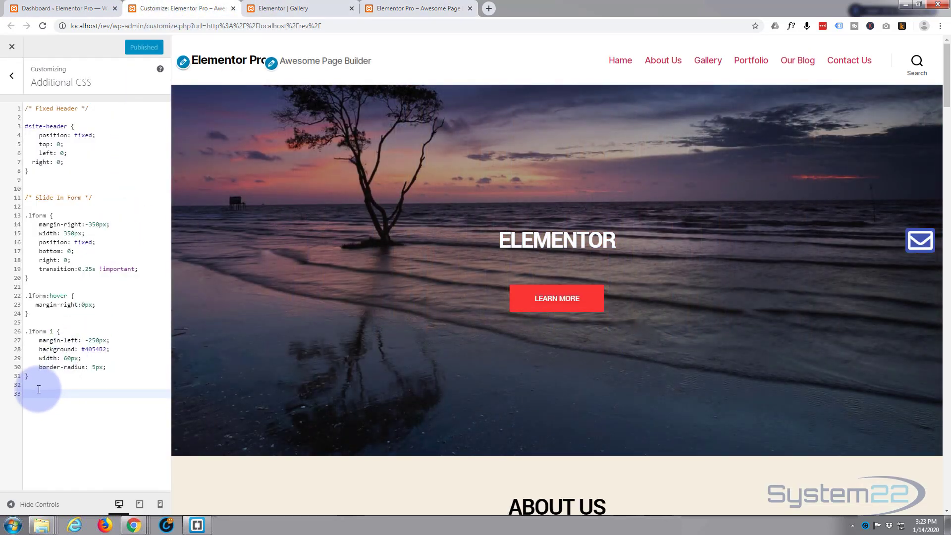
- Add the comment /* Bottom Popup */ below the existing rules in the Additional CSS
type("/")
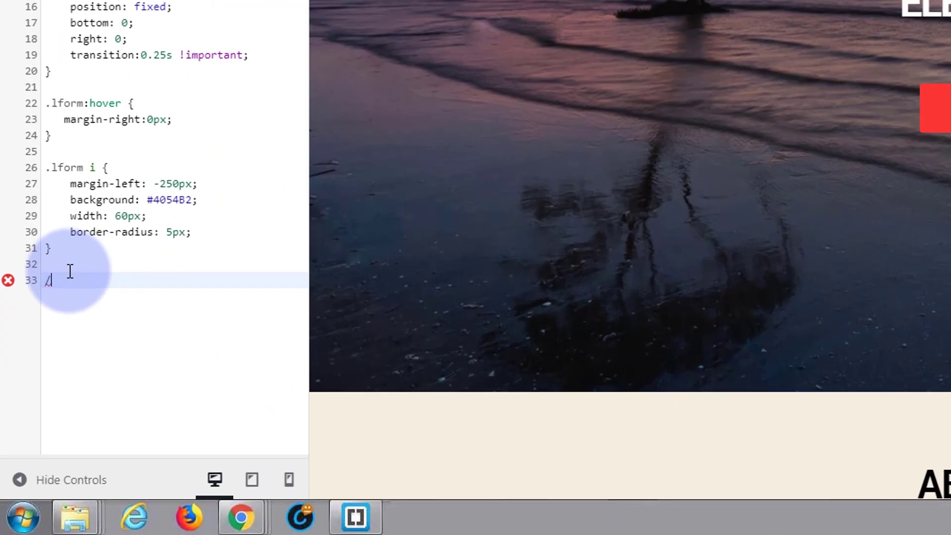
type("**/")
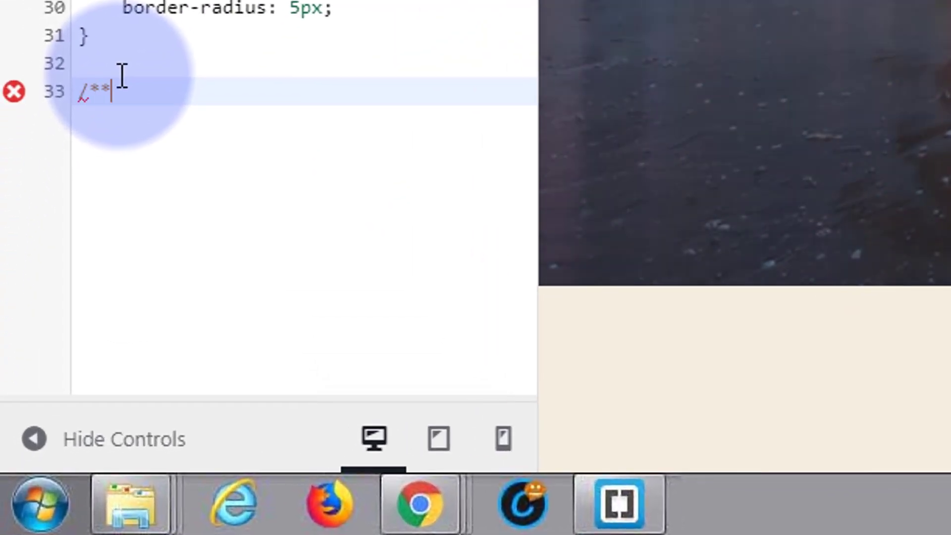
key("Left")
key("Left")
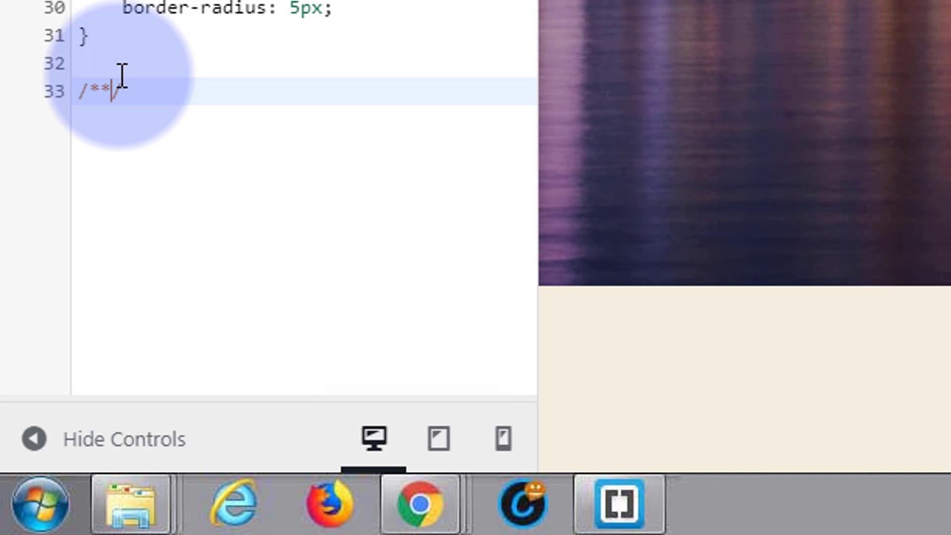
key("Left")
type("Bott")
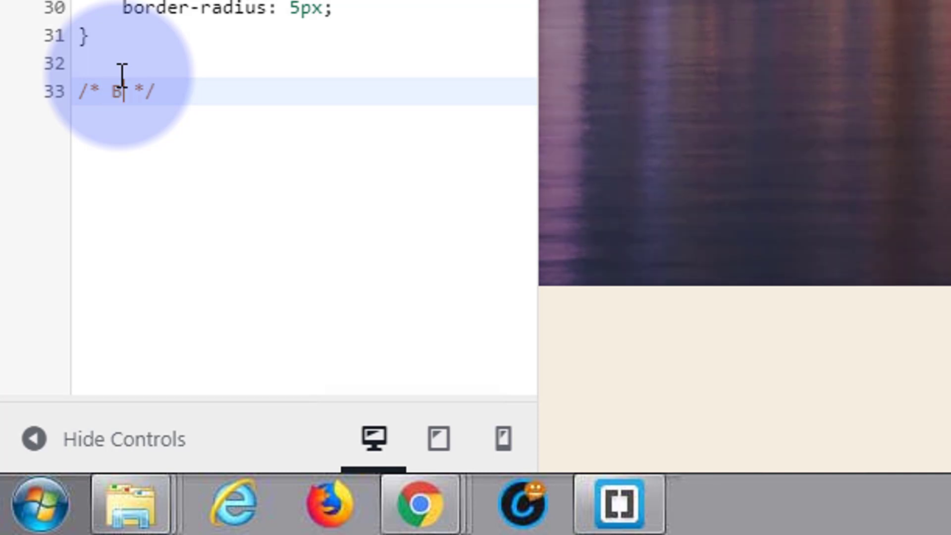
type("om Popu")
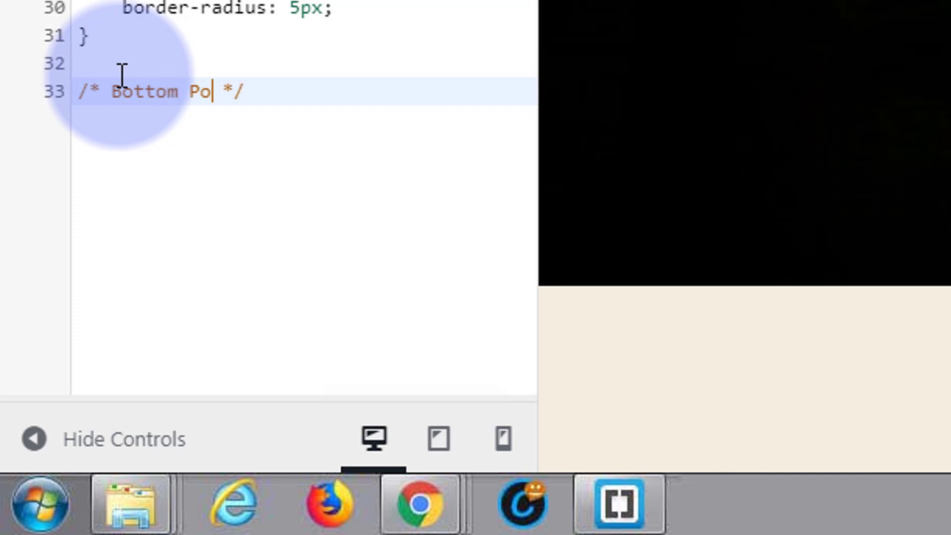
type("p")
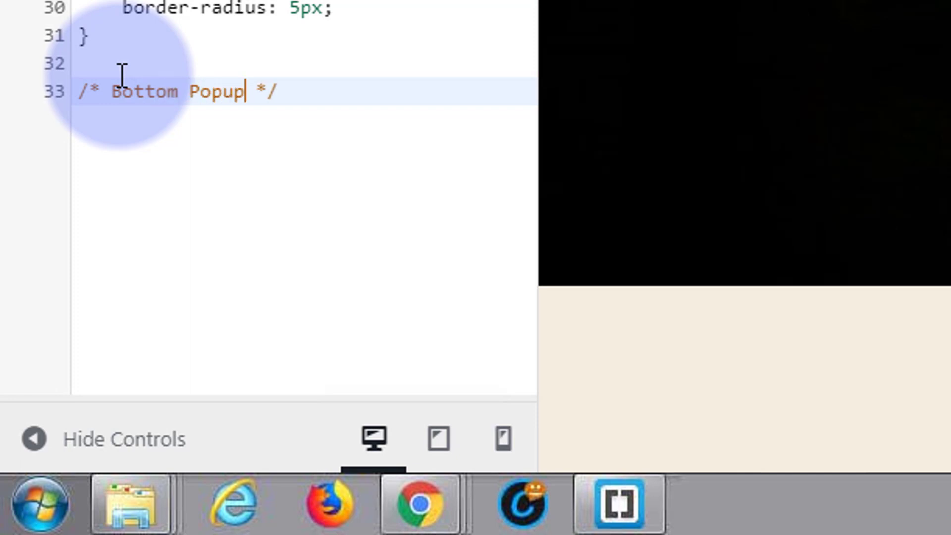
- Below the Bottom Popup comment, add a .qb rule with the copied declarations bottom: 0, width: 350px, left: 41% and position: fixed
left_click(300, 92)
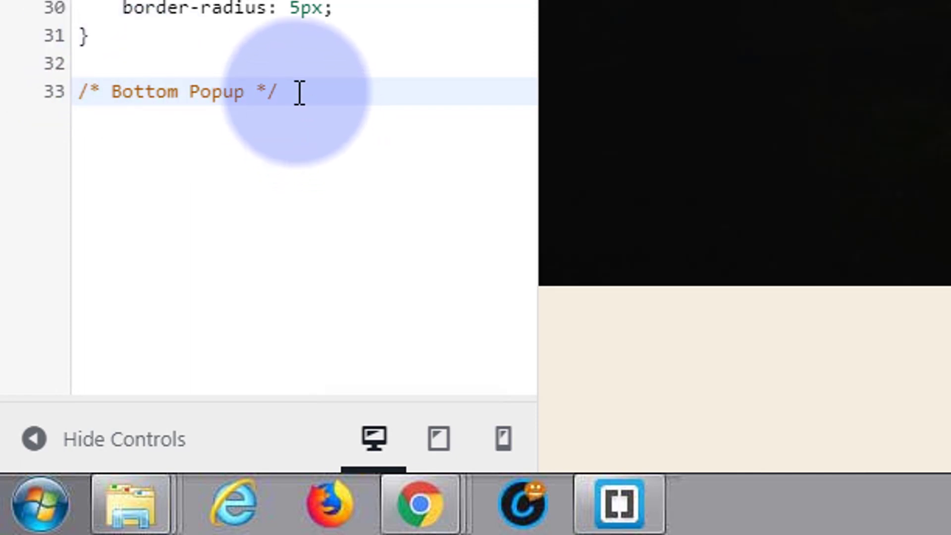
key("Return")
key("Return")
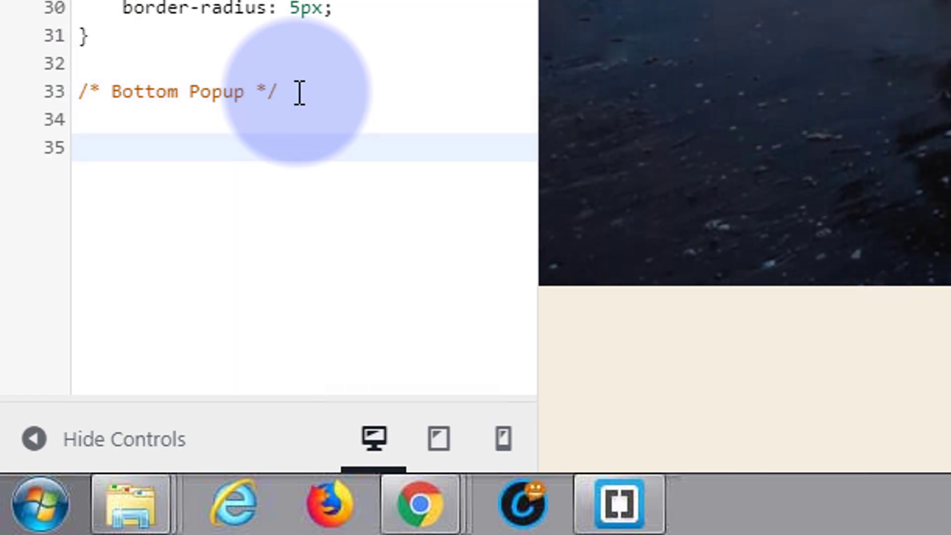
type(".q")
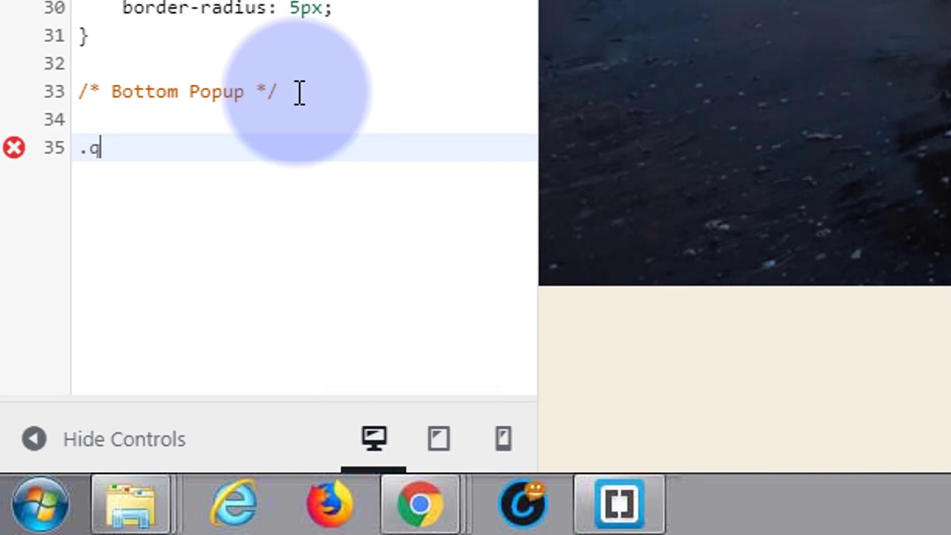
type("b")
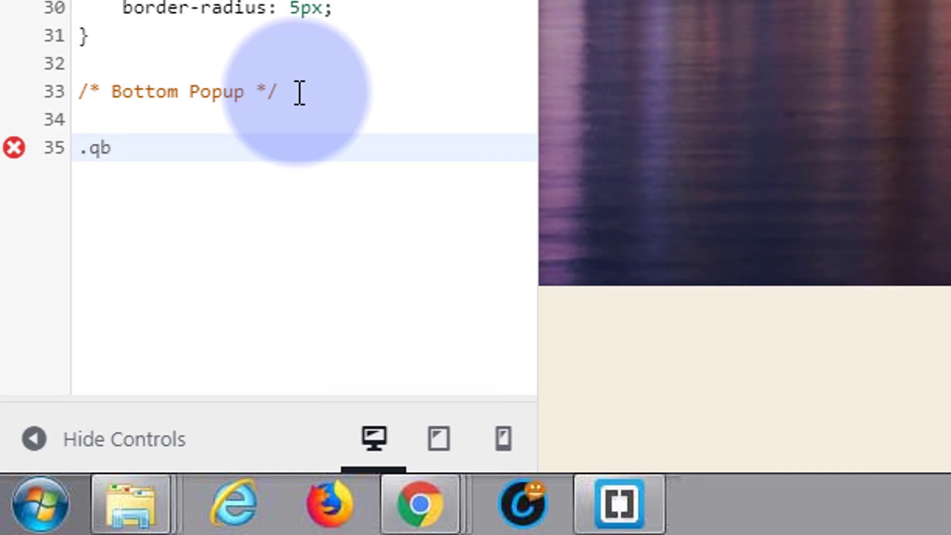
type(" {")
key("Return")
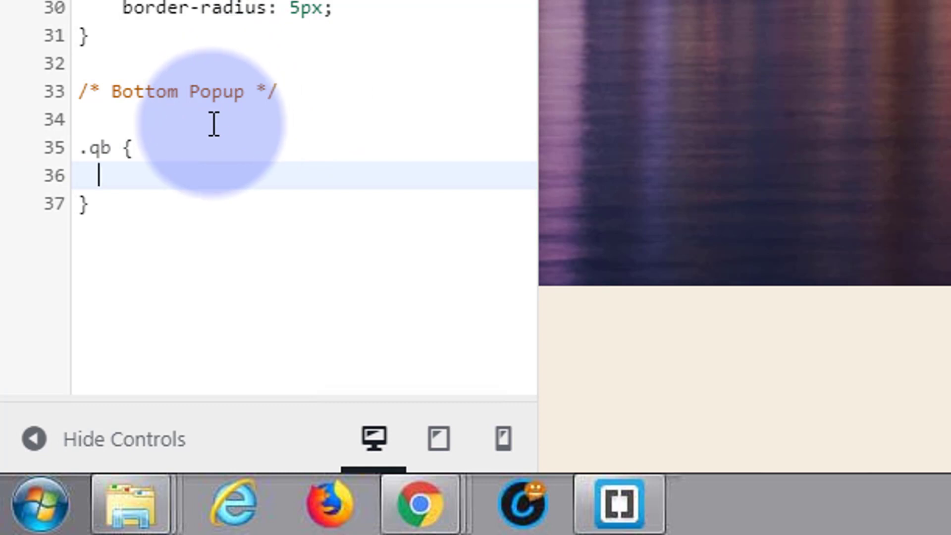
type("bottom: 0;     width: 350px;     left: 41%;     position: fixed;")
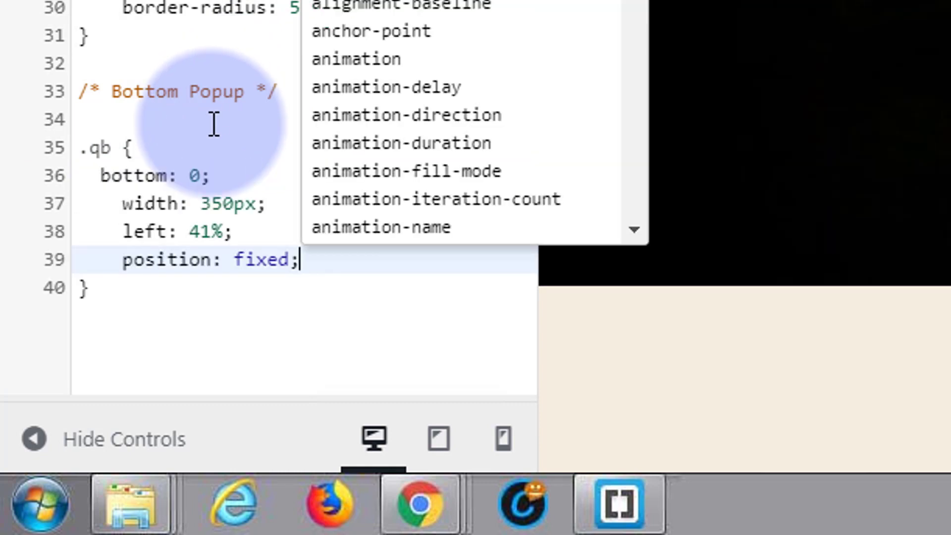
left_click(100, 177)
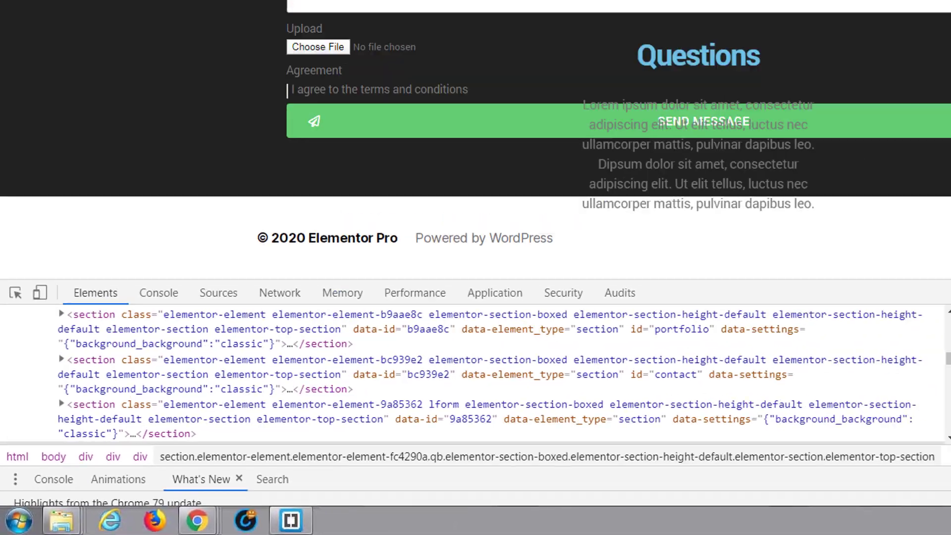
- Reload the page preview and expand the container div inside the .qb section's markup in the element inspector
left_click(690, 403)
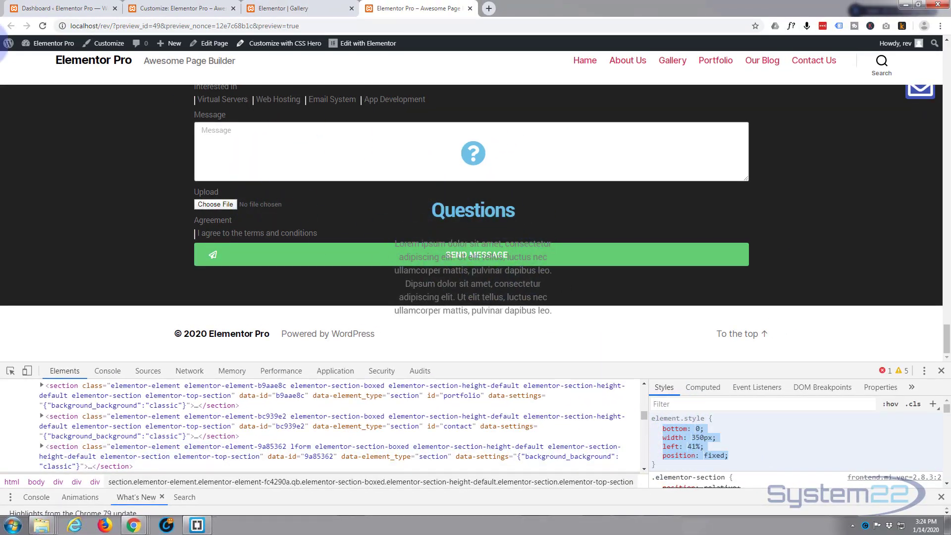
left_click(42, 27)
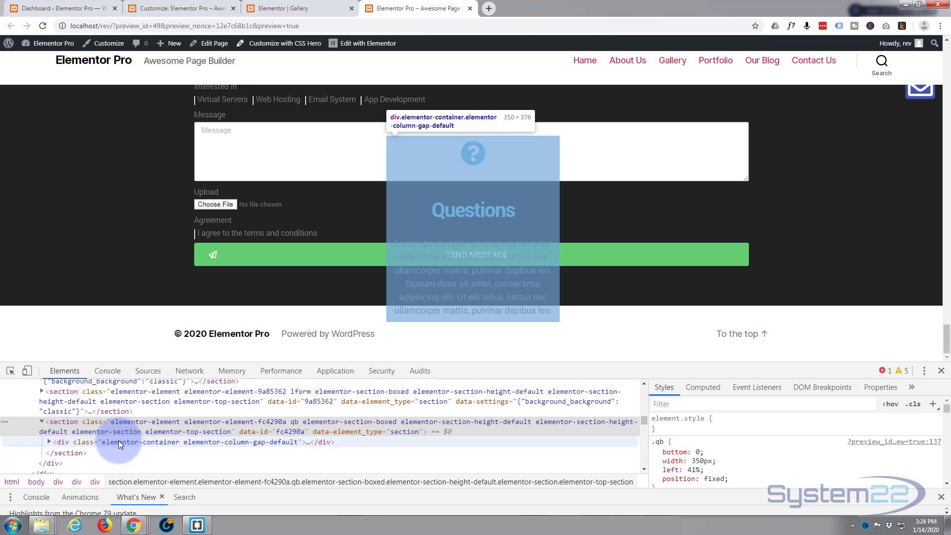
scroll(118, 441, "down", 4)
scroll(118, 441, "up", 2)
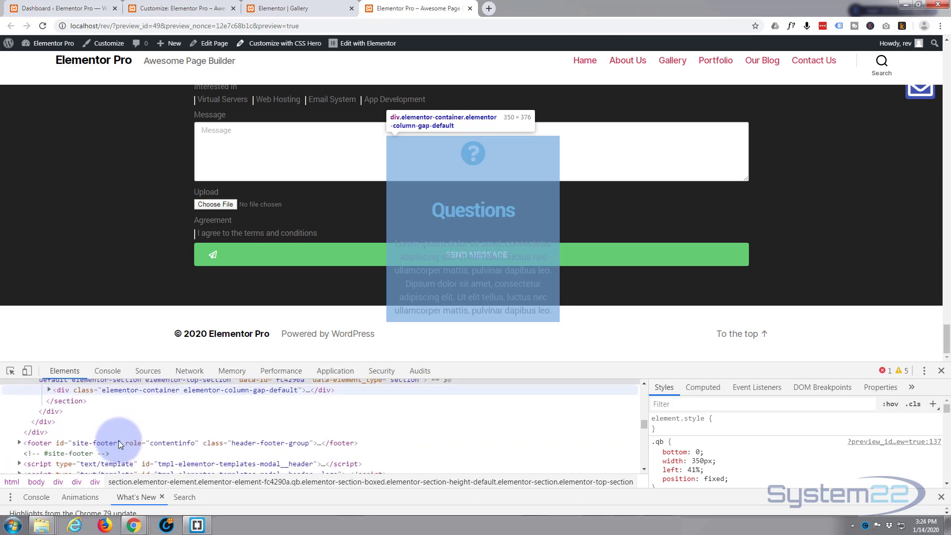
scroll(119, 441, "up", 2)
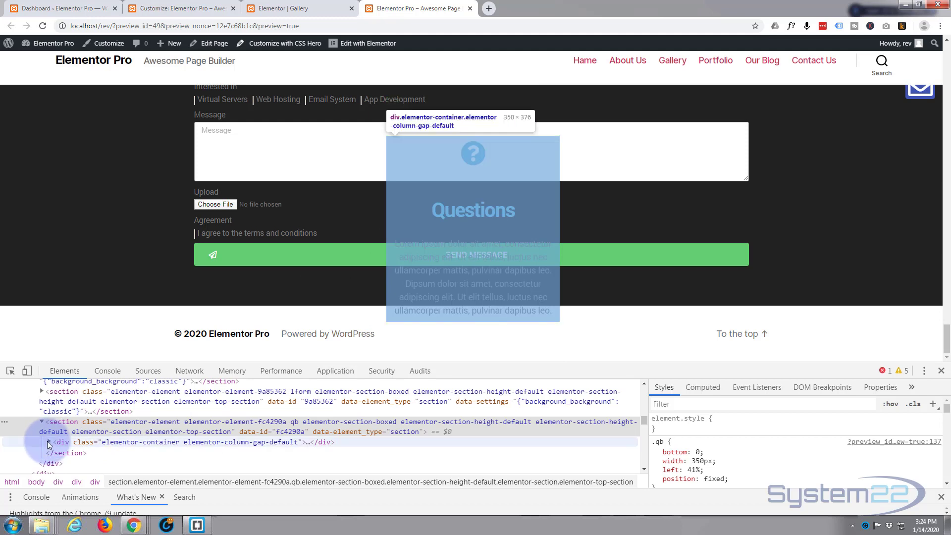
left_click(48, 442)
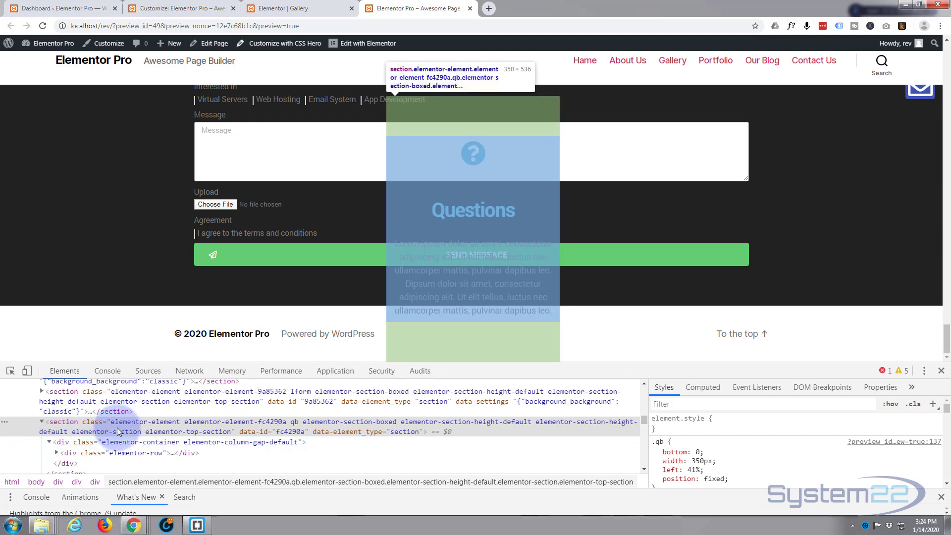
- Inspect the Questions heading and copy the class name elementor-icon-box-content from its enclosing div
right_click(454, 212)
left_click(484, 348)
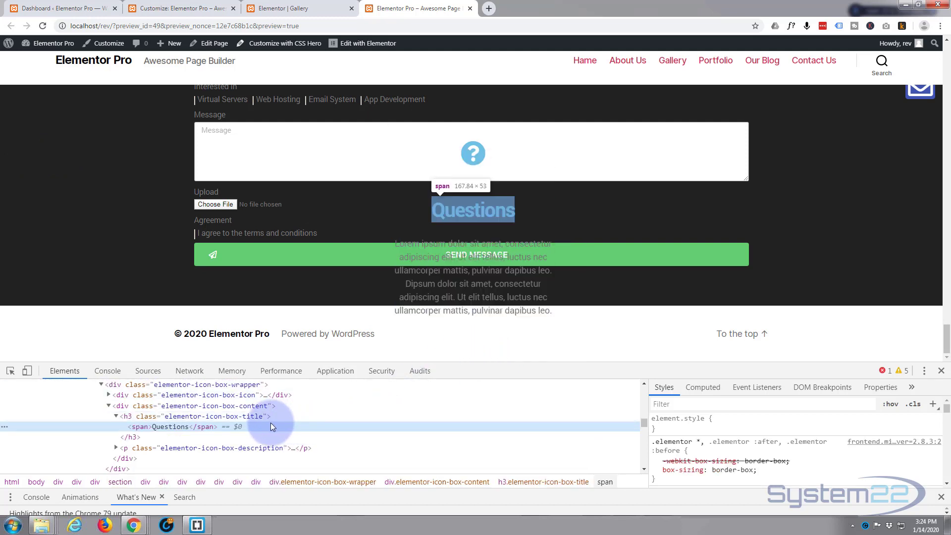
left_click(236, 405)
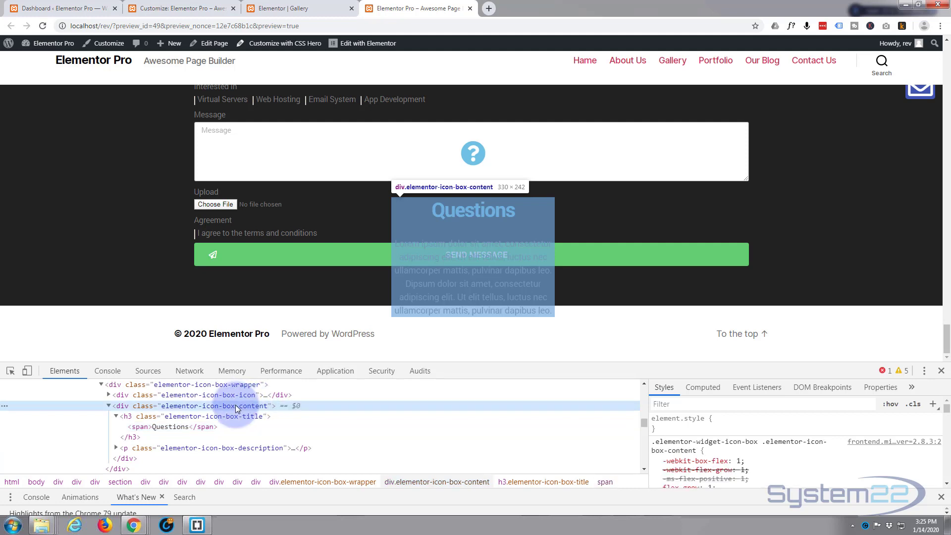
double_click(164, 407)
key("ctrl+c")
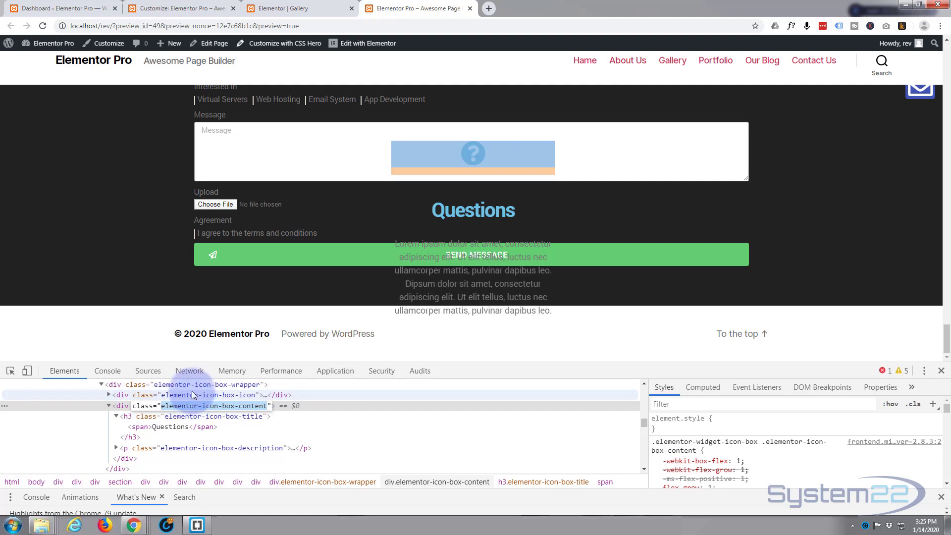
- Below the .qb rule in the Customizer's Additional CSS, add an empty rule for the .elementor-icon-box-content class
left_click(176, 9)
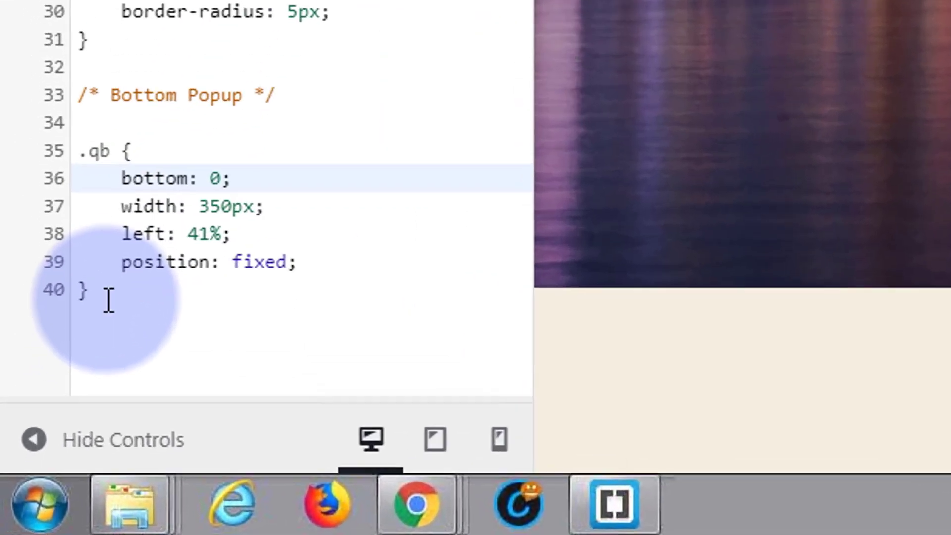
left_click(37, 455)
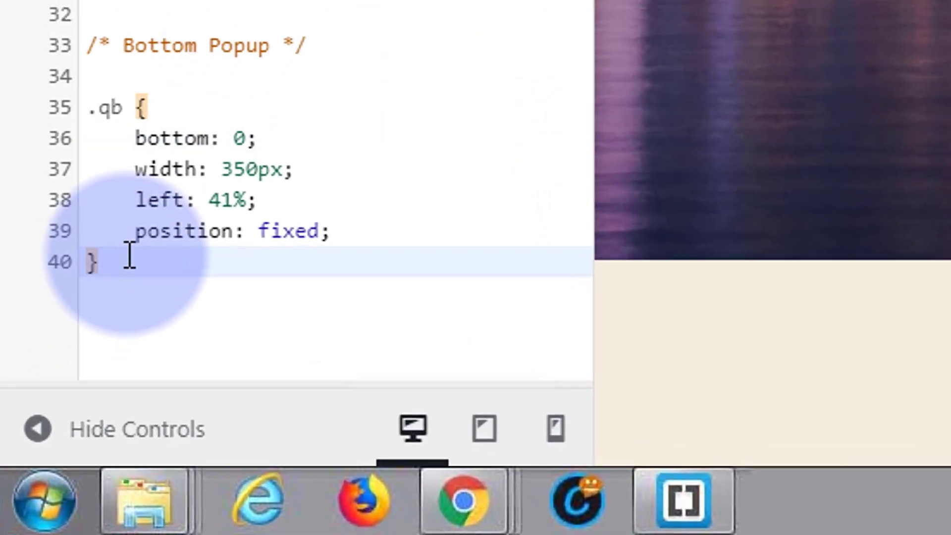
key("Return")
key("Return")
type(".")
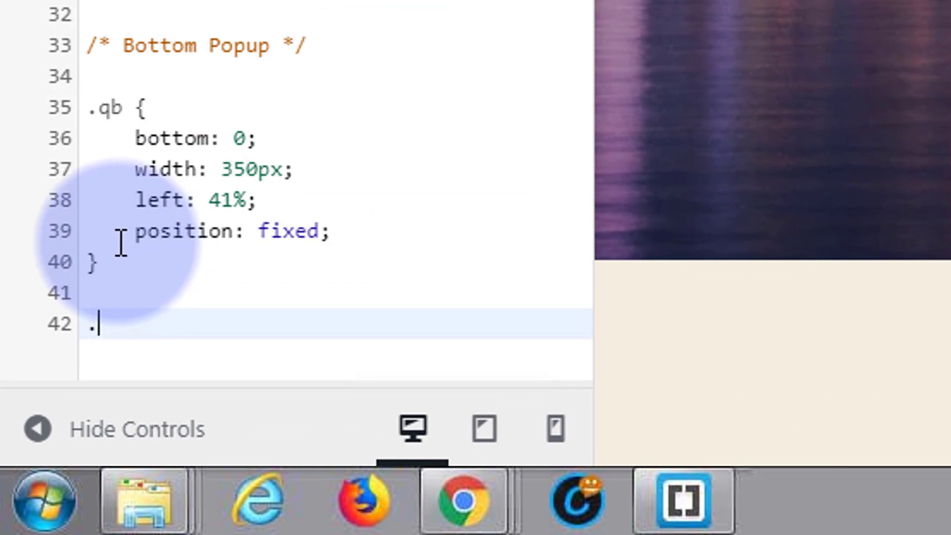
key("ctrl+v")
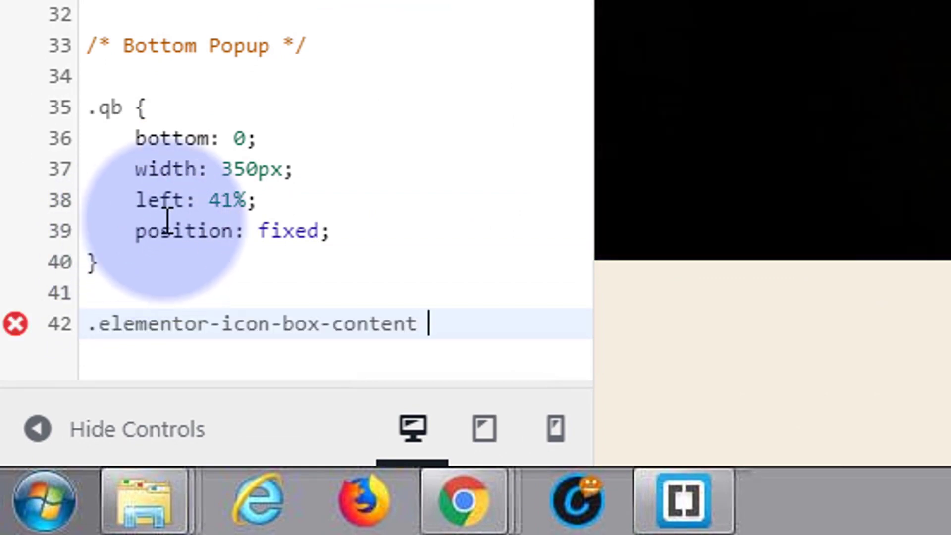
type("{")
key("Return")
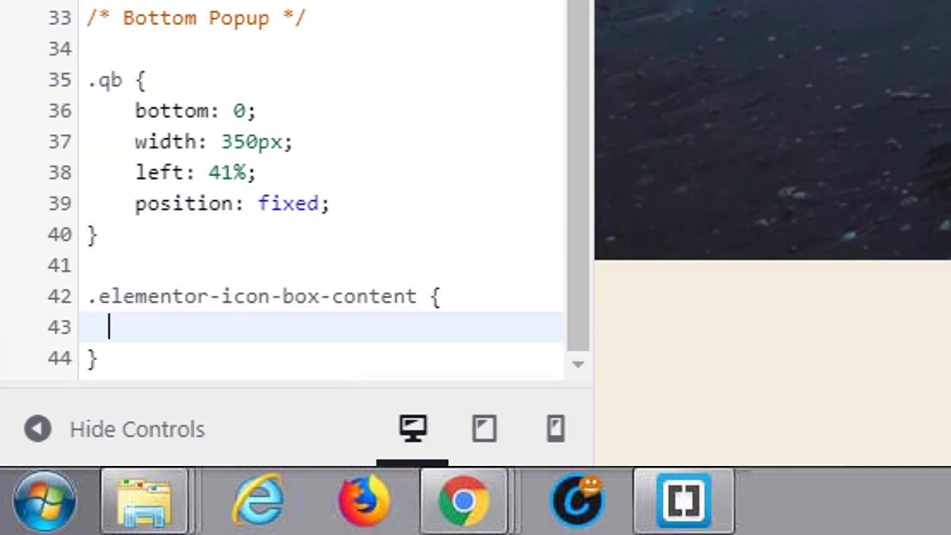
- Back in the page preview, add a #444 background to the inline style of the icon box content div
key("ctrl+Tab")
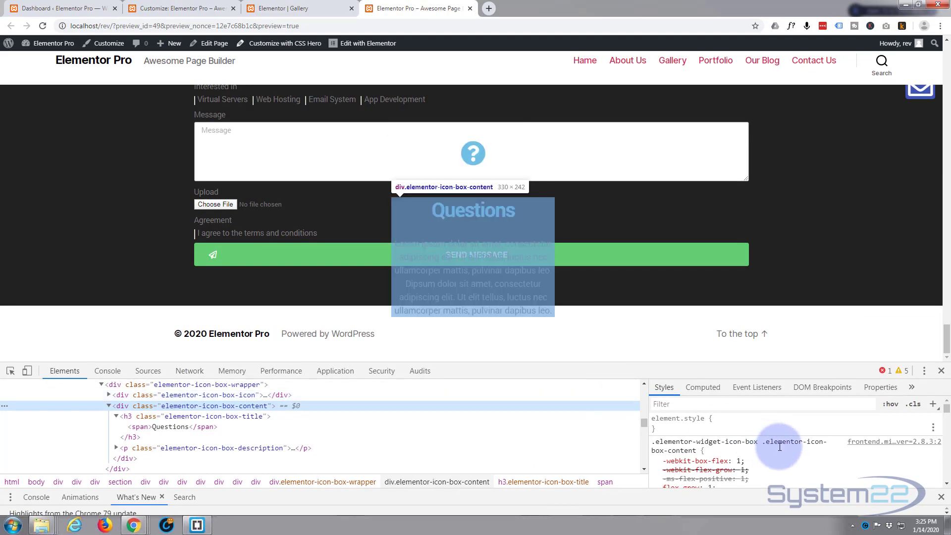
left_click(716, 420)
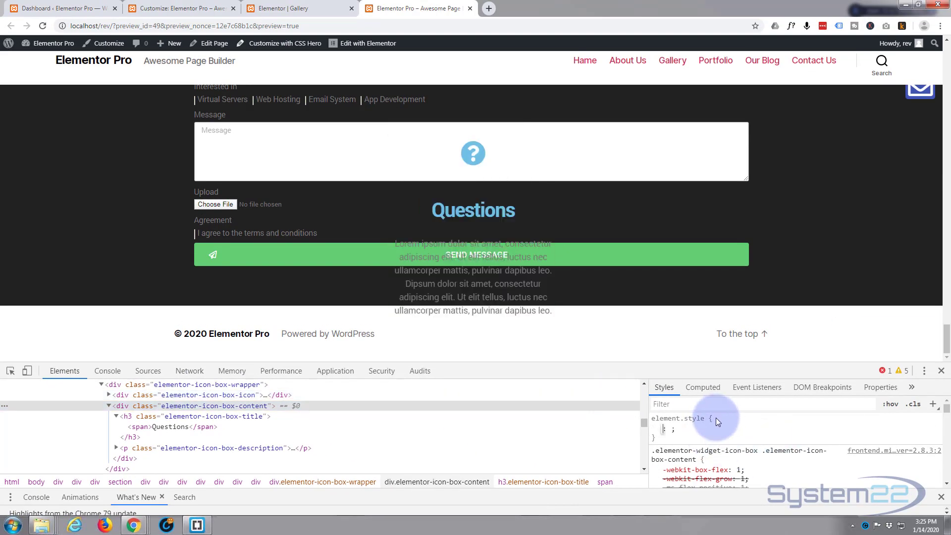
type("background")
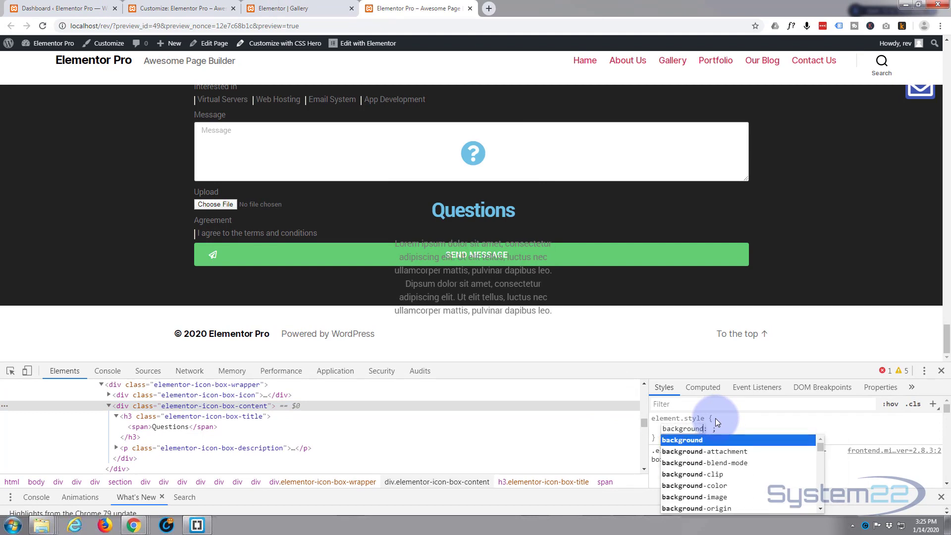
key("Tab")
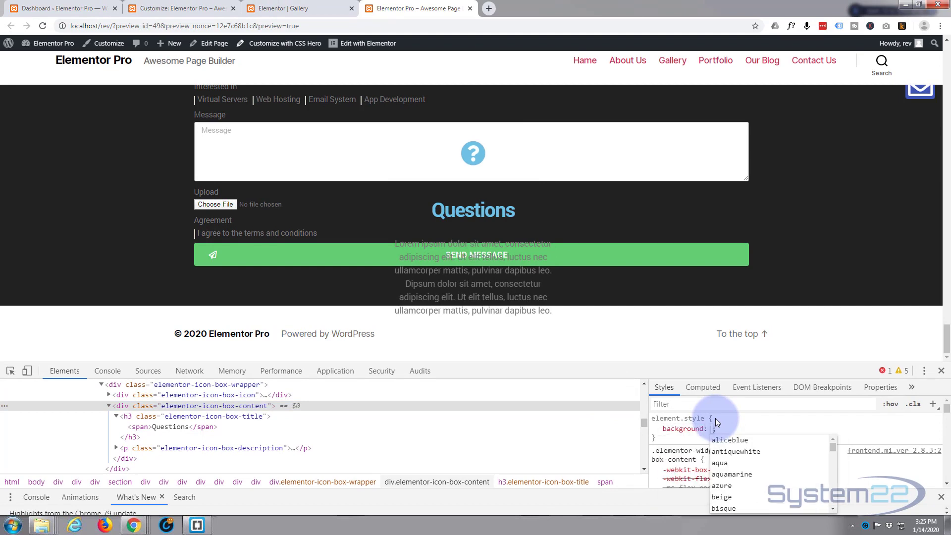
type("#444")
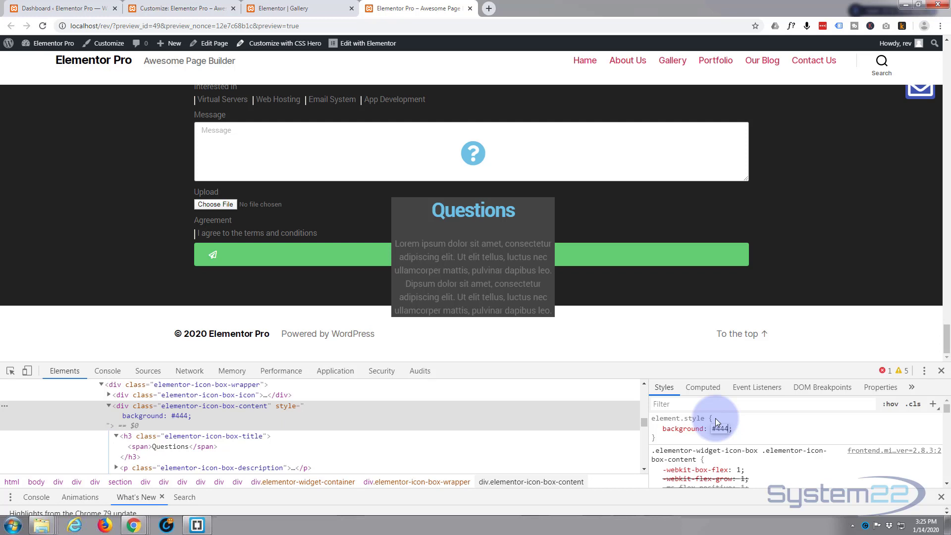
key("Return")
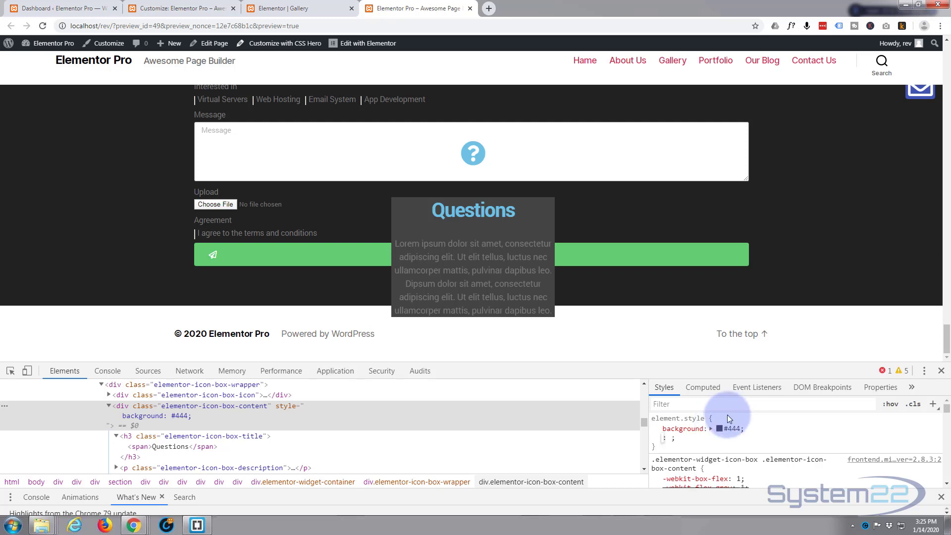
key("Escape")
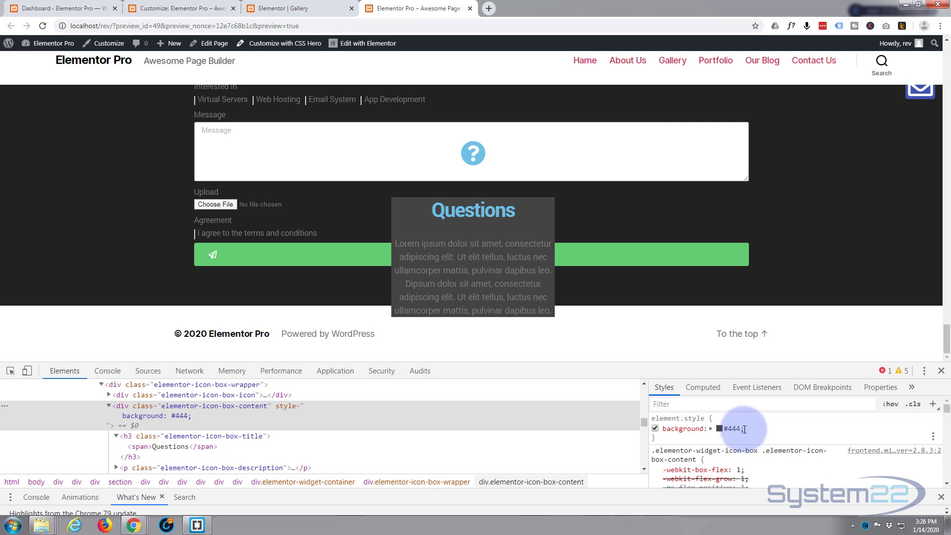
- Add a padding of 15px after the background declaration in the icon box content's inline style
left_click(744, 429)
type("padding")
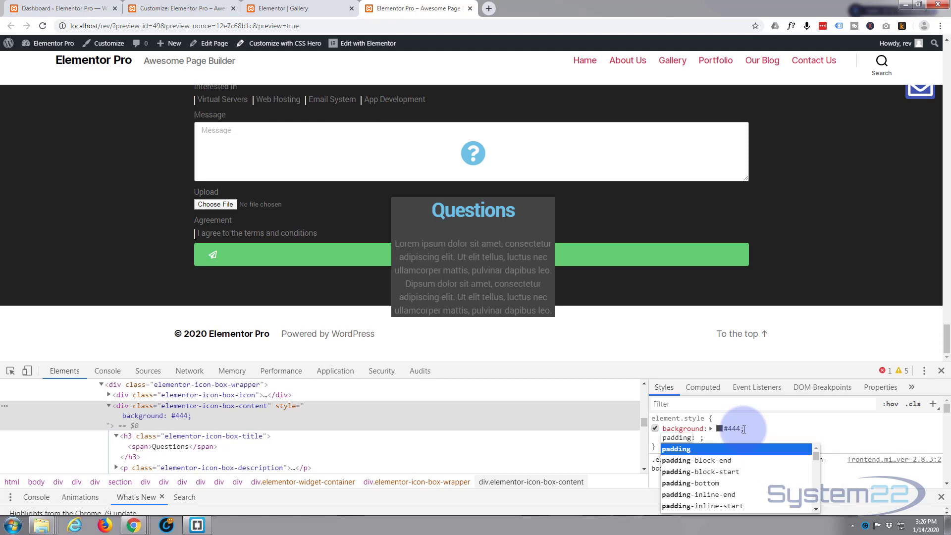
key("Tab")
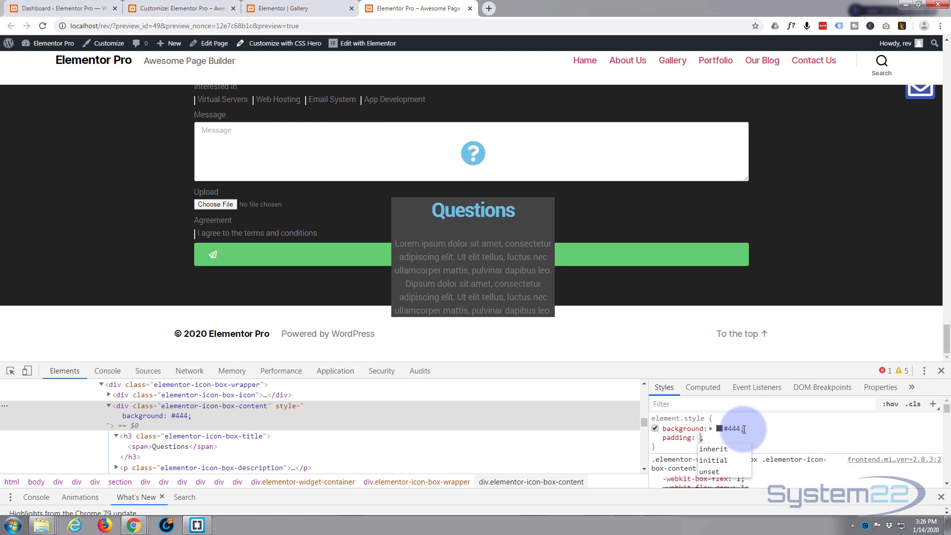
type("15px")
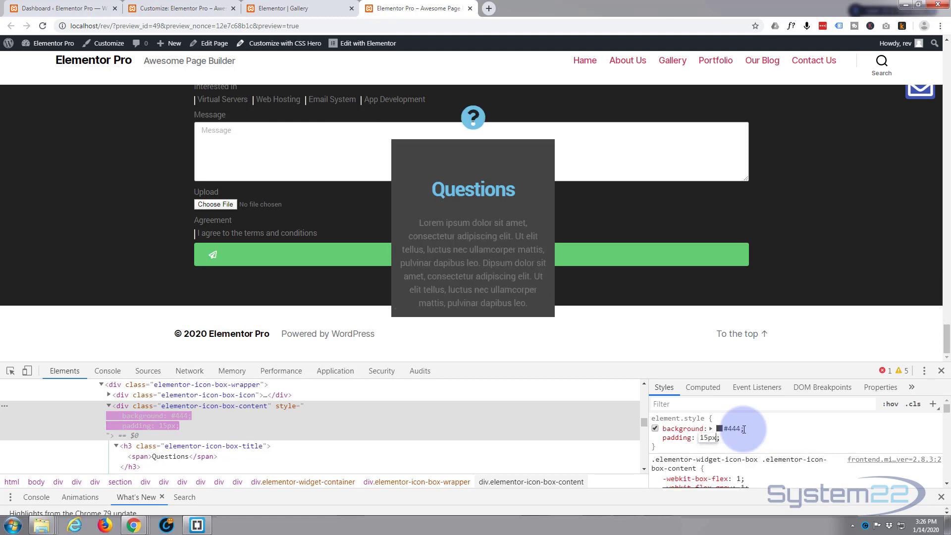
key("Return")
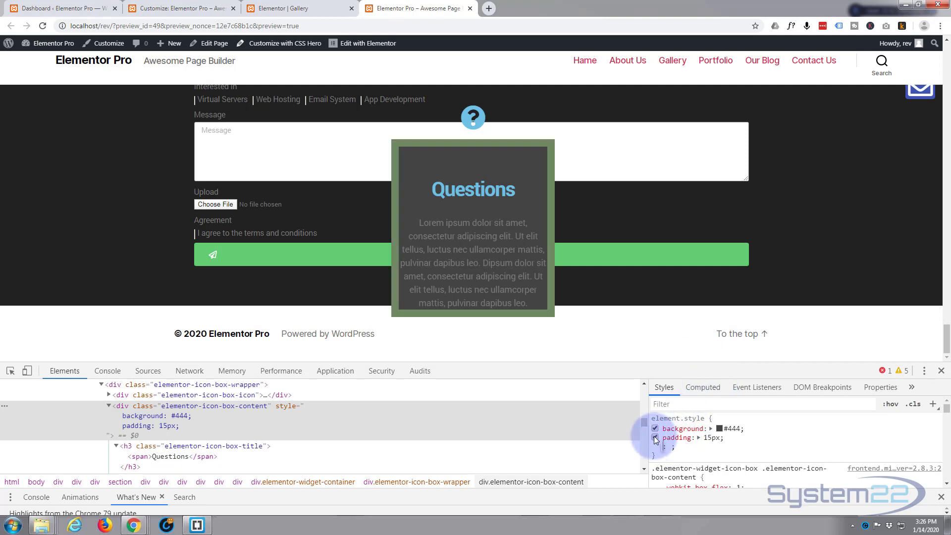
- Switch the icon box content's padding off and back on to compare its effect, and select the padding value
left_click(655, 438)
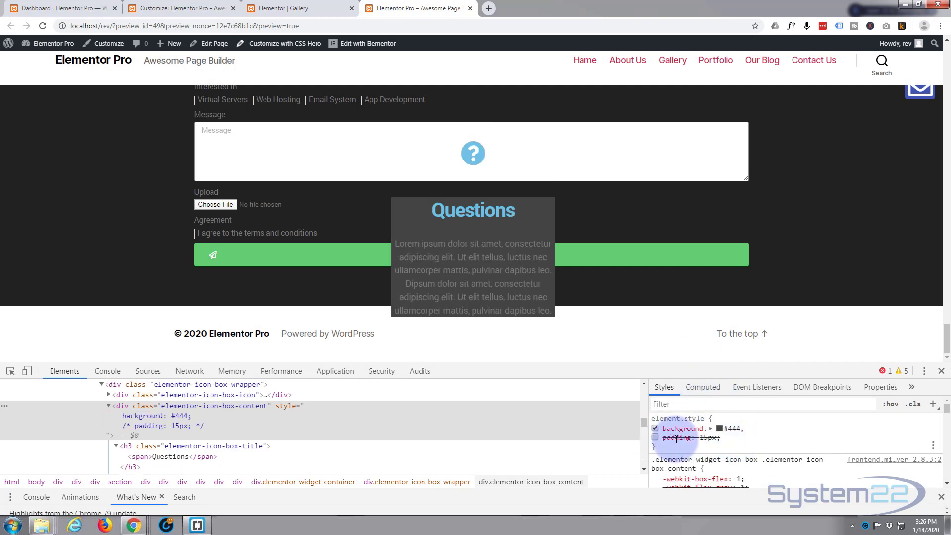
left_click(655, 437)
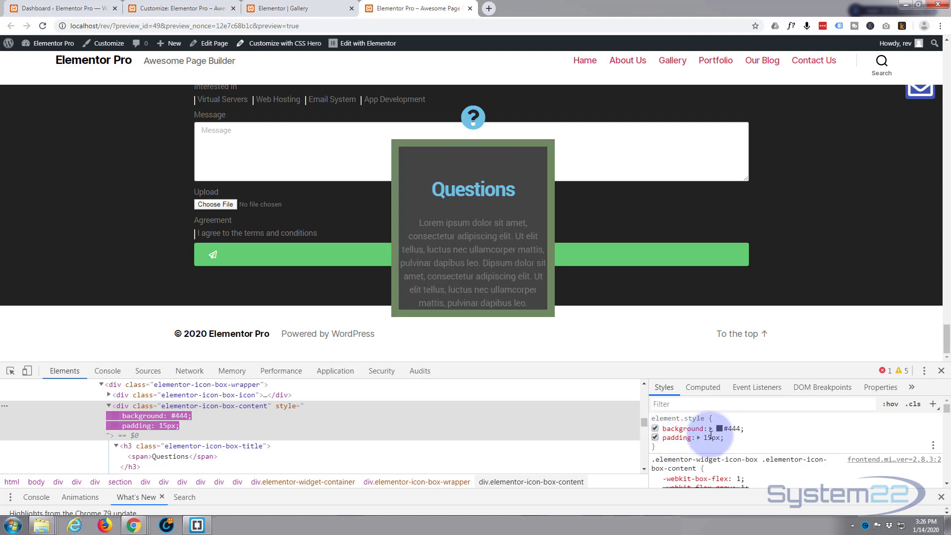
left_click(709, 438)
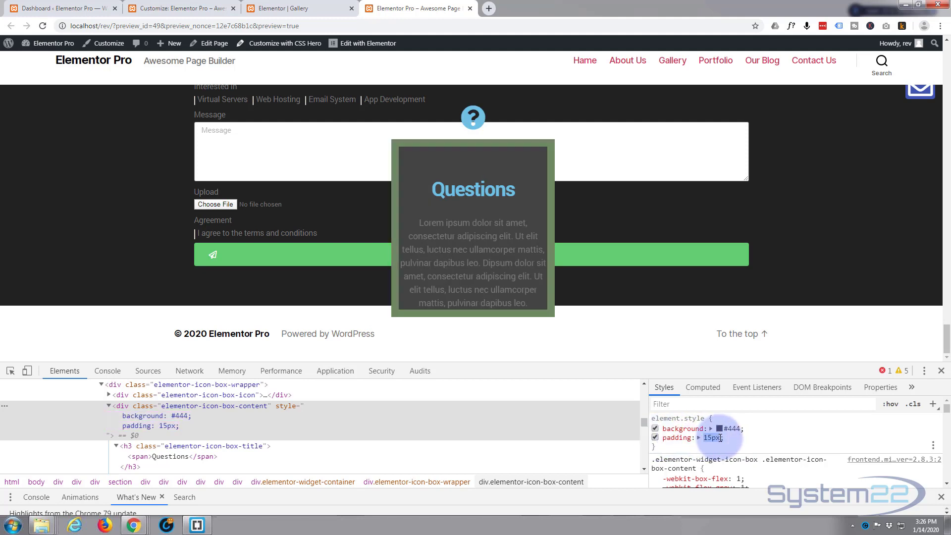
left_click(710, 438)
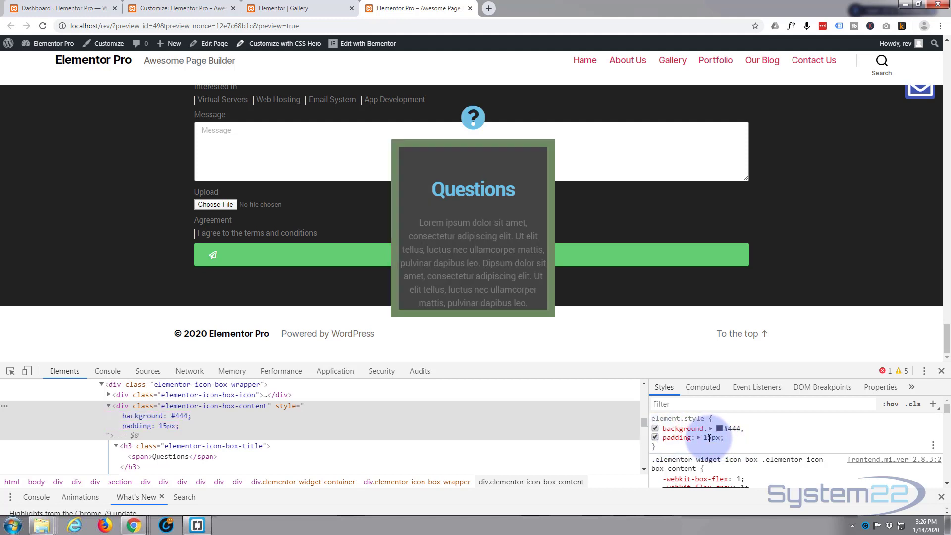
- Set the padding in the icon box content's inline style to 0 15px 30px
left_click(708, 438)
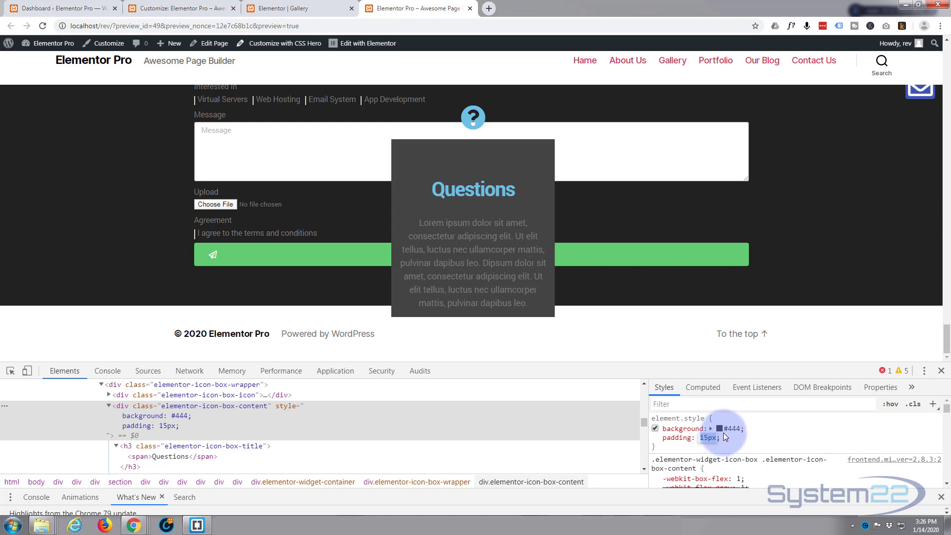
type("0")
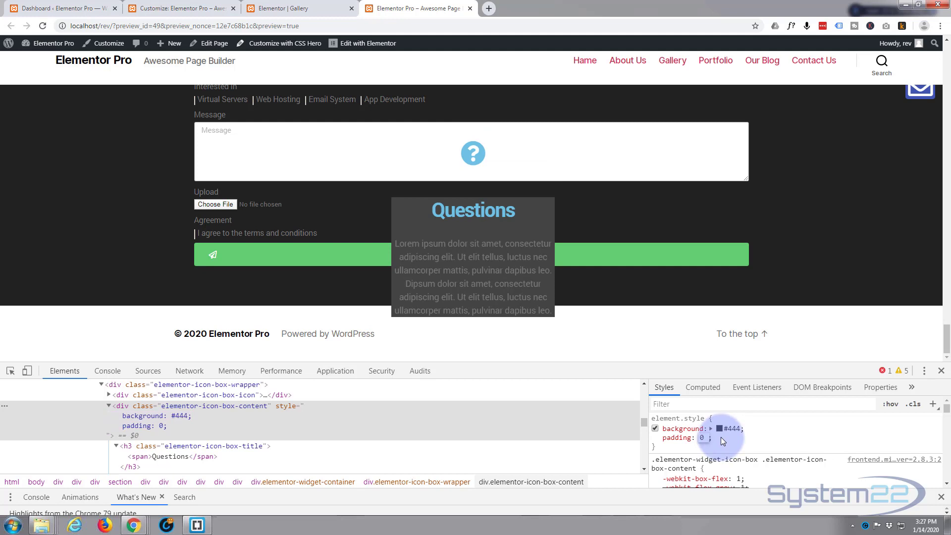
type(" 15px")
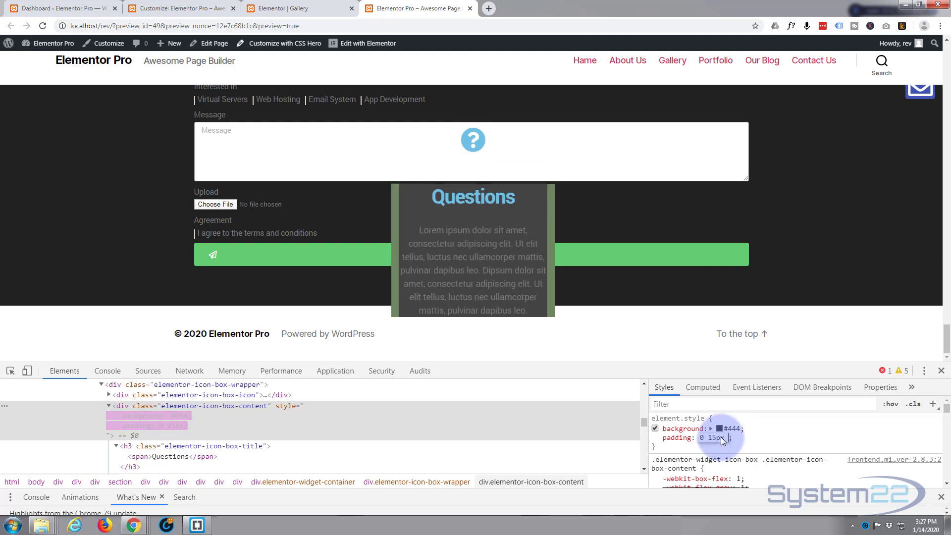
type(" 30")
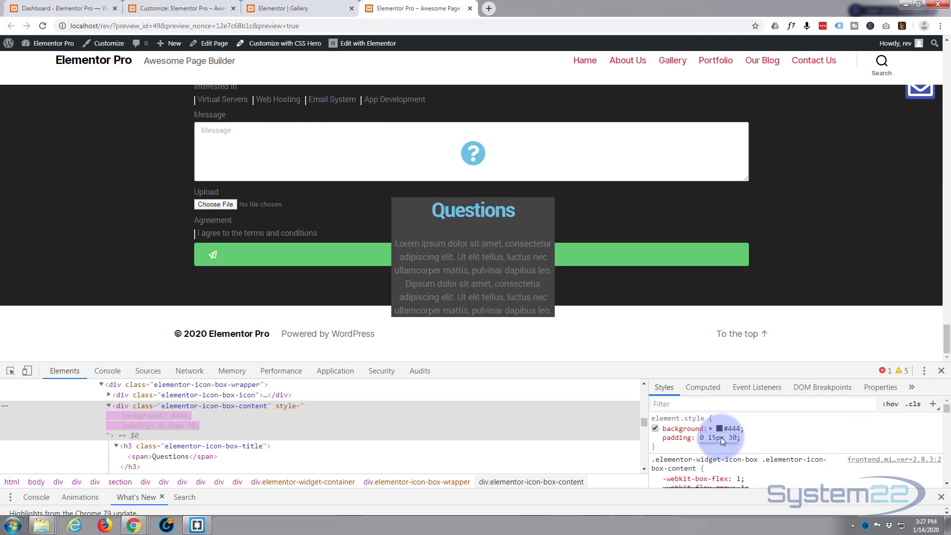
type("px")
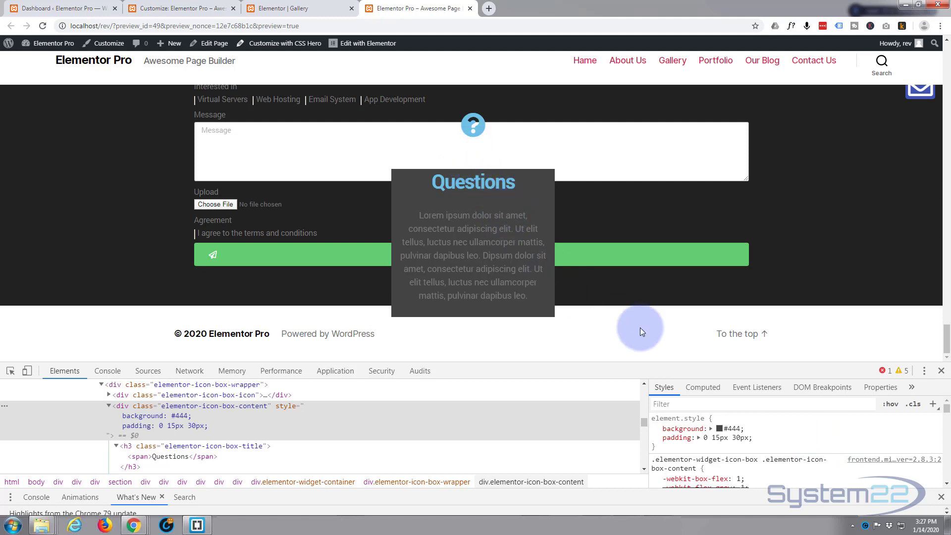
- Add a border of 1px solid #fff after the padding declaration in the icon box content's inline style
left_click_drag(753, 438, 662, 432)
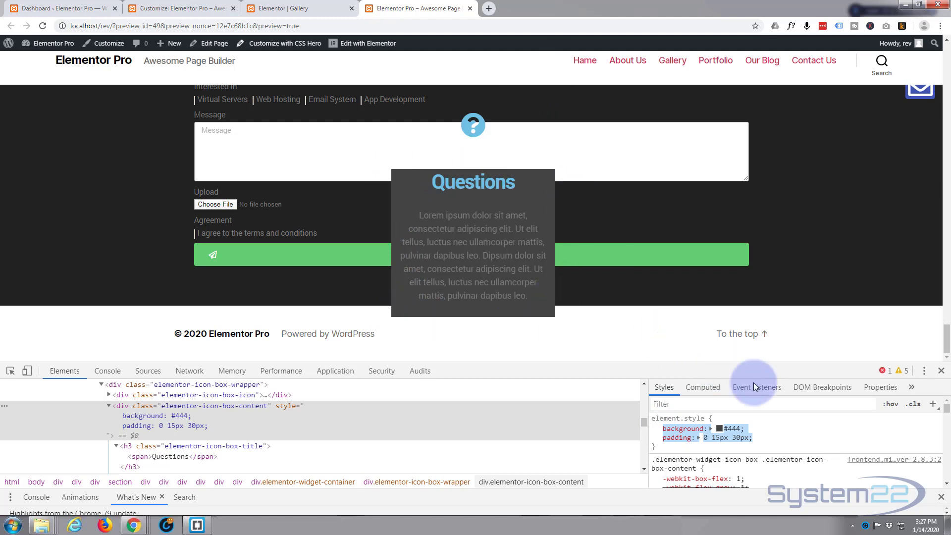
left_click(755, 438)
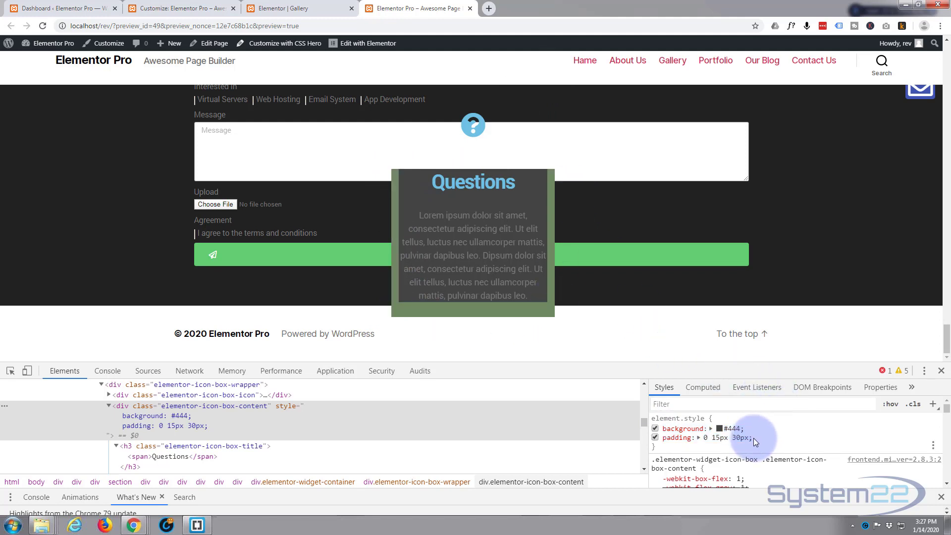
type("border")
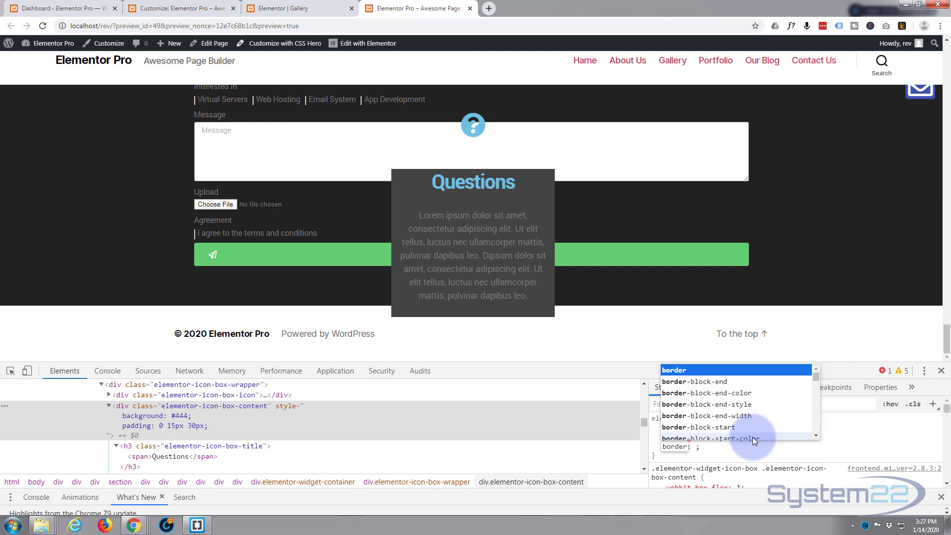
key("Tab")
type("1p")
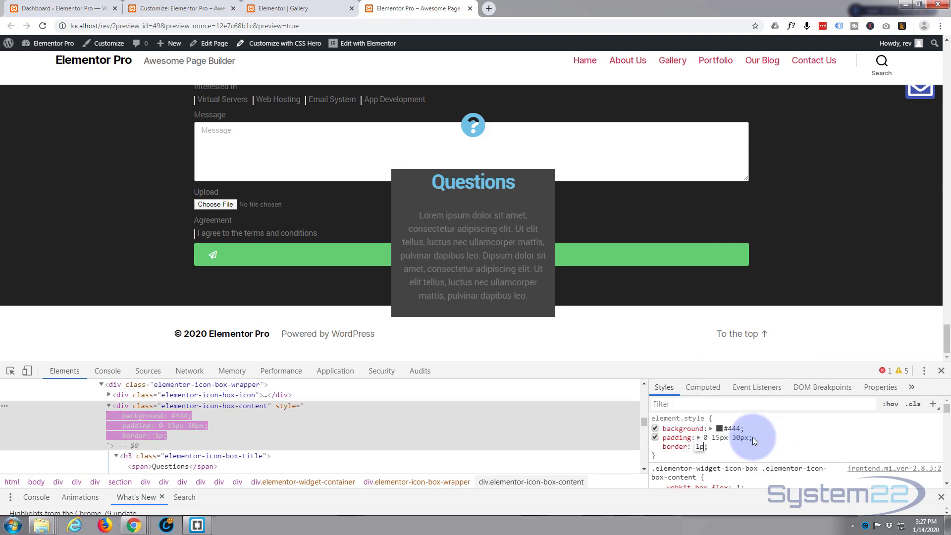
type("x solid ")
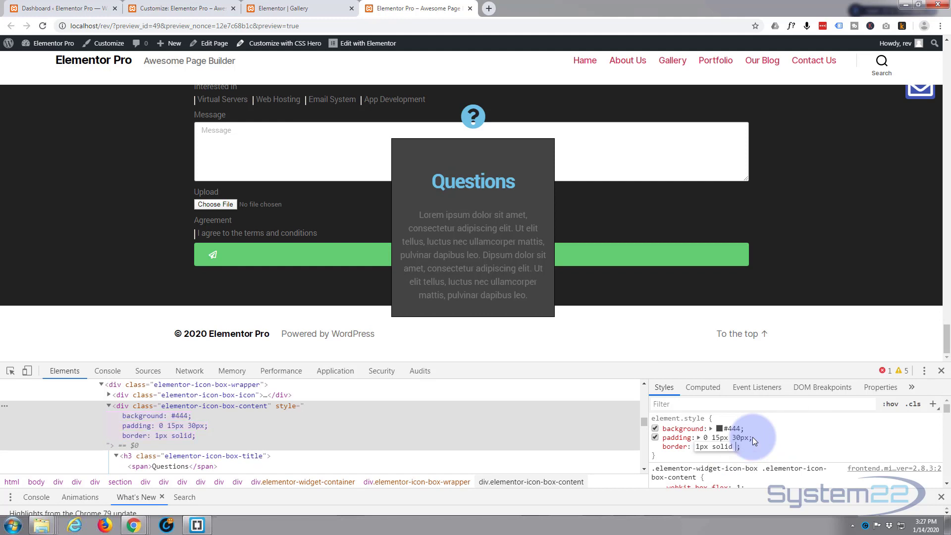
type("#fff")
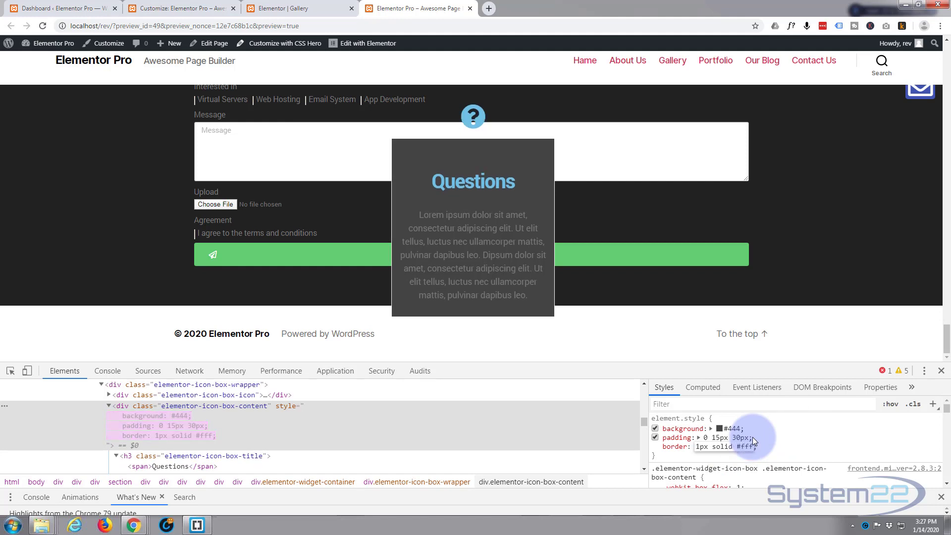
key("Return")
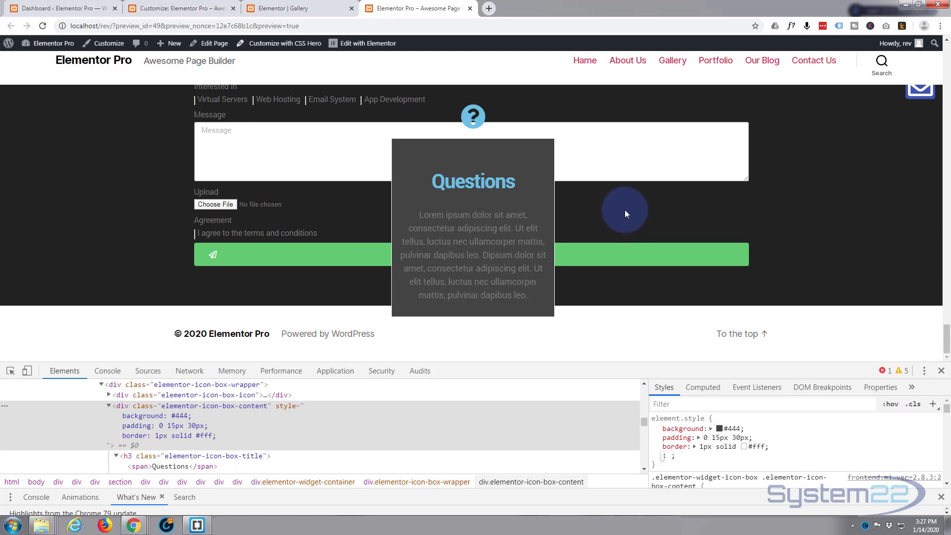
scroll(624, 209, "up", 3)
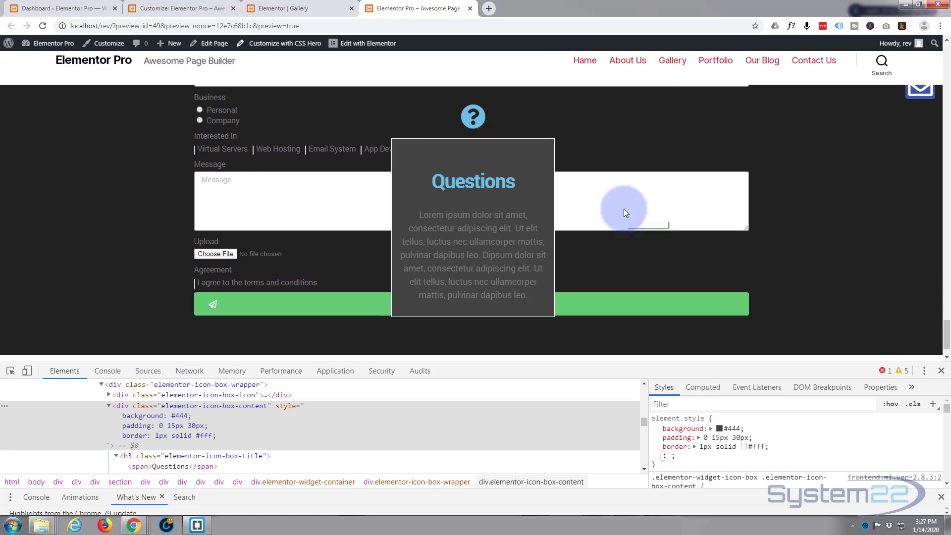
scroll(623, 209, "up", 3)
scroll(624, 209, "down", 6)
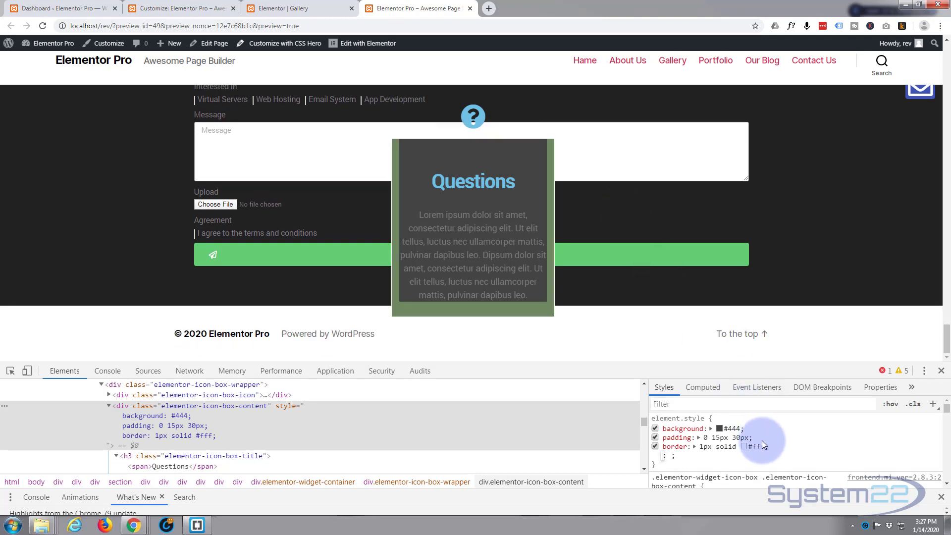
- Copy the background, padding and border declarations into the Customizer's .elementor-icon-box-content rule, and reload the page preview
left_click_drag(774, 447, 649, 429)
key("ctrl+c")
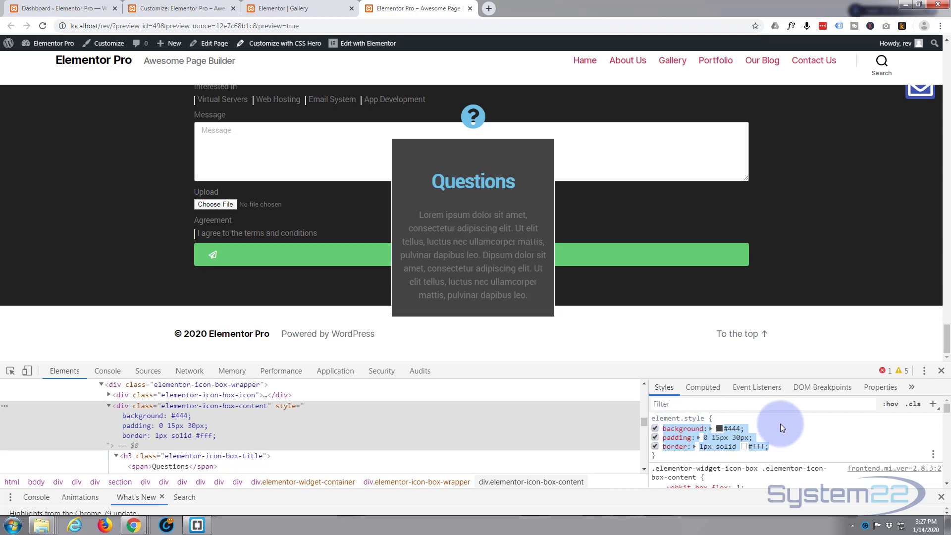
left_click(174, 11)
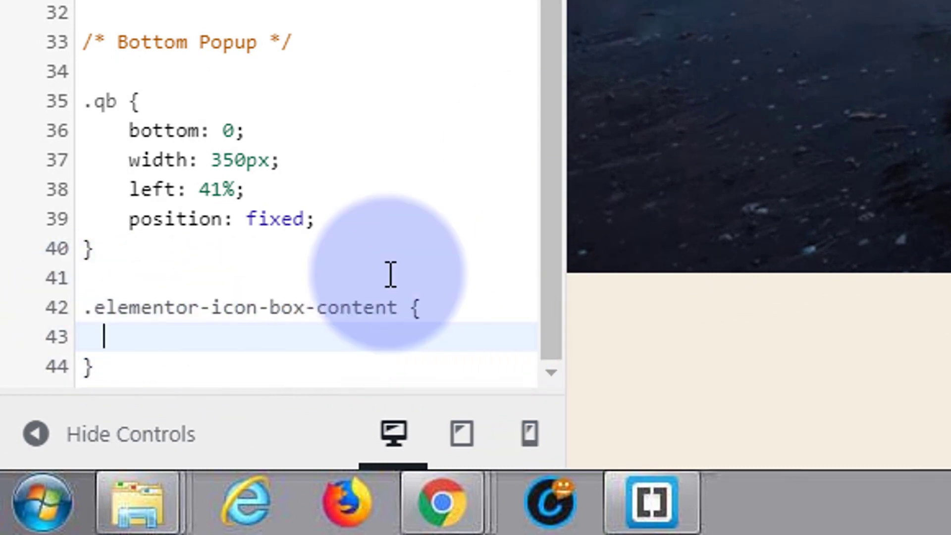
key("ctrl+v")
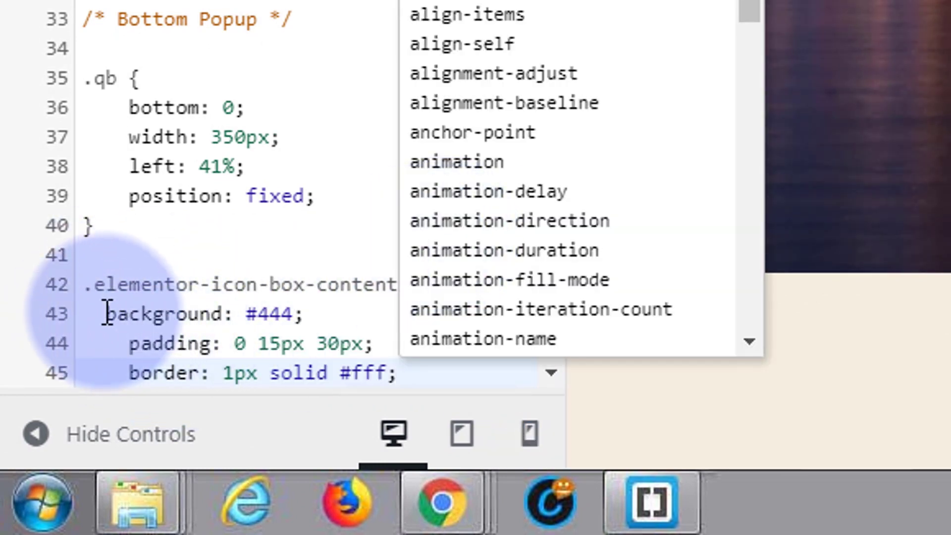
left_click(106, 315)
key("Tab")
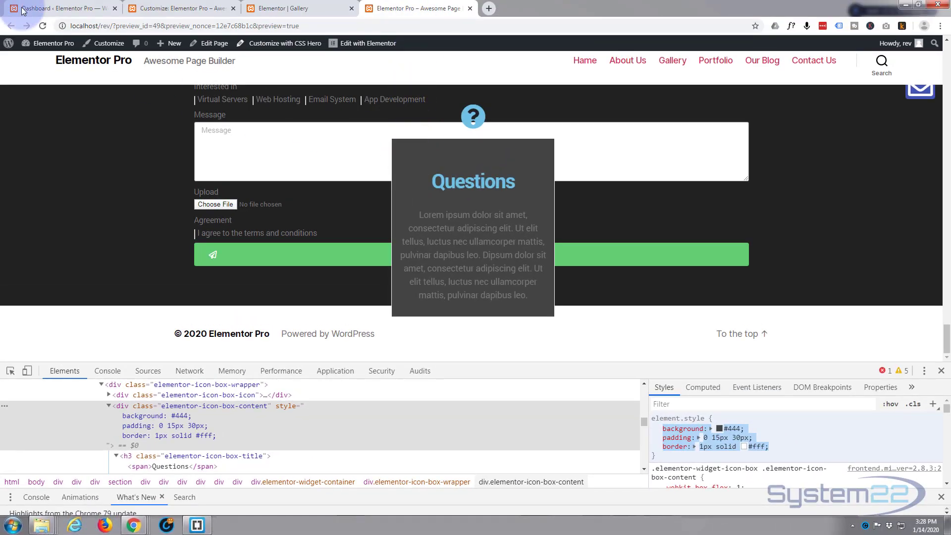
left_click(41, 26)
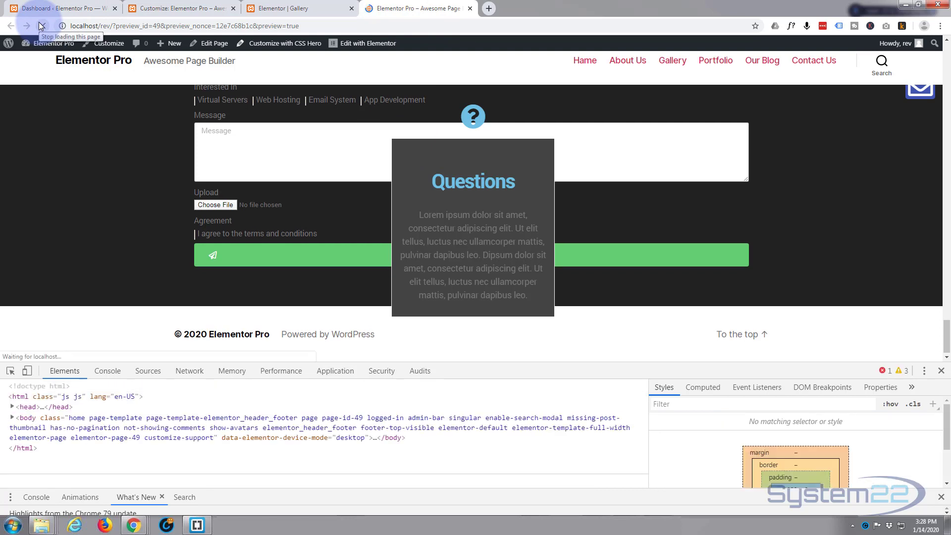
left_click(466, 148)
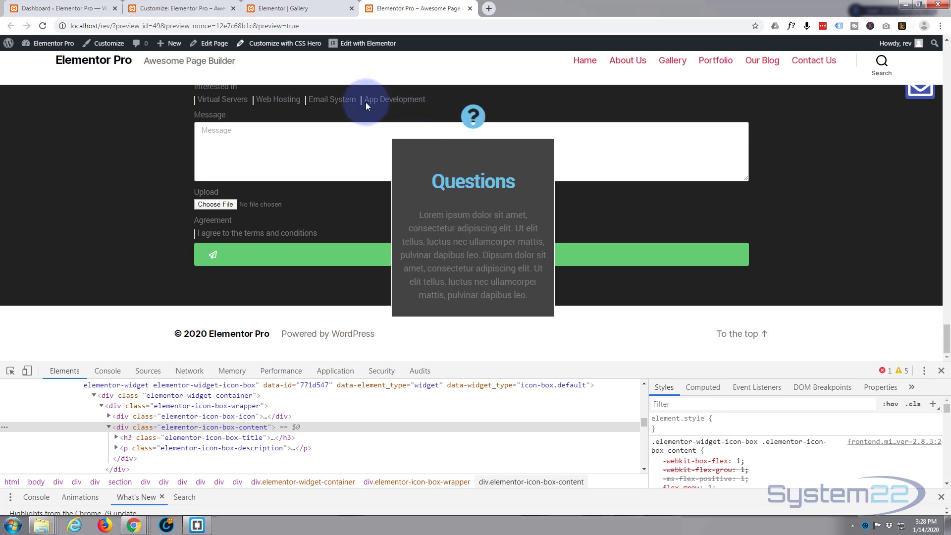
- In the Elementor editor, set the primary color of the Icon Box's question-mark icon to white (#FFFFFF)
left_click(279, 8)
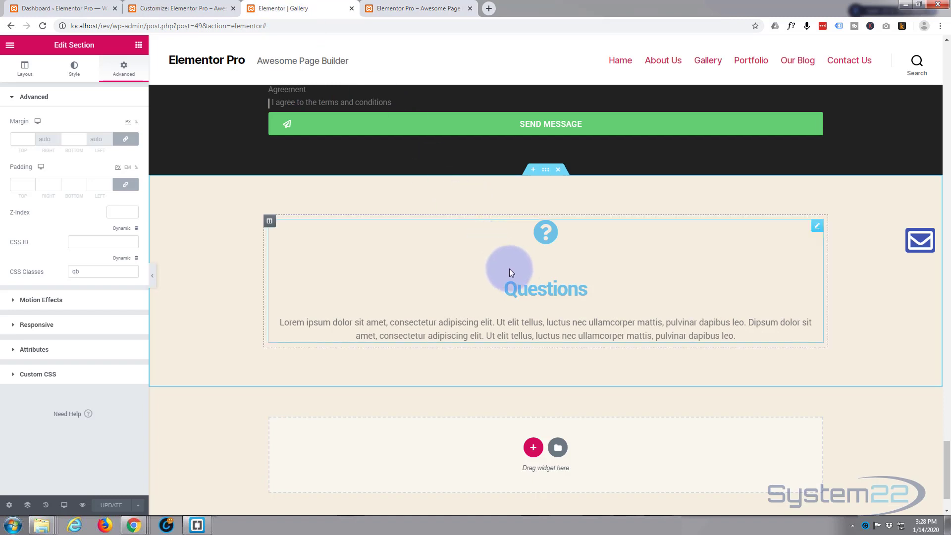
left_click(817, 227)
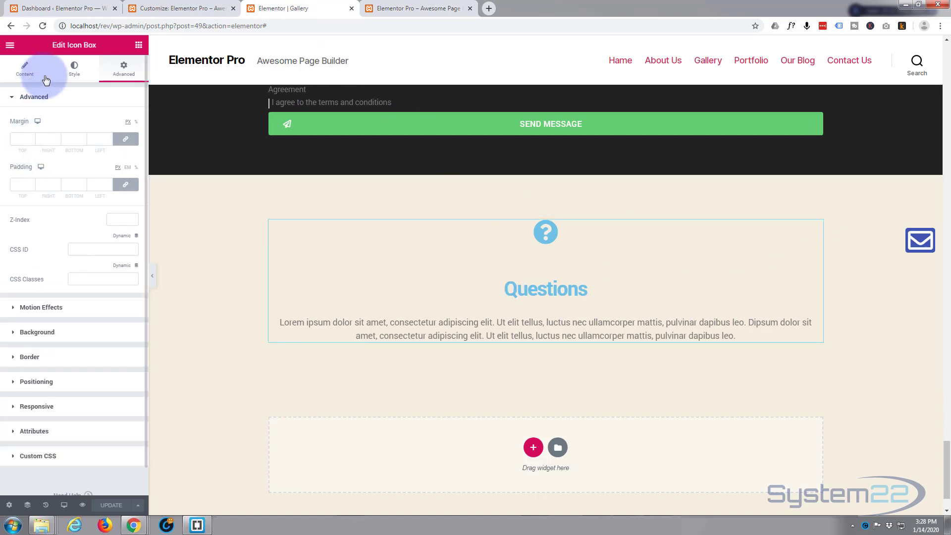
left_click(74, 70)
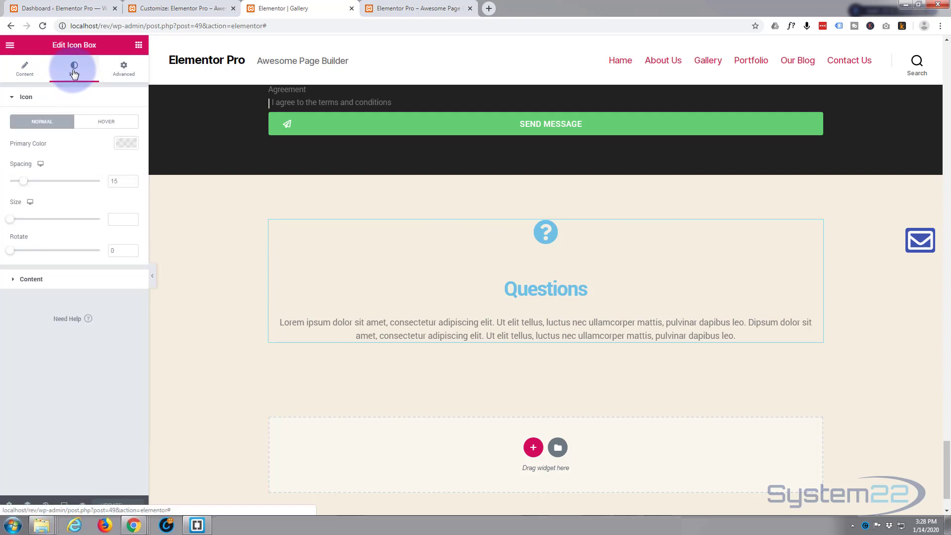
left_click(127, 145)
left_click(113, 168)
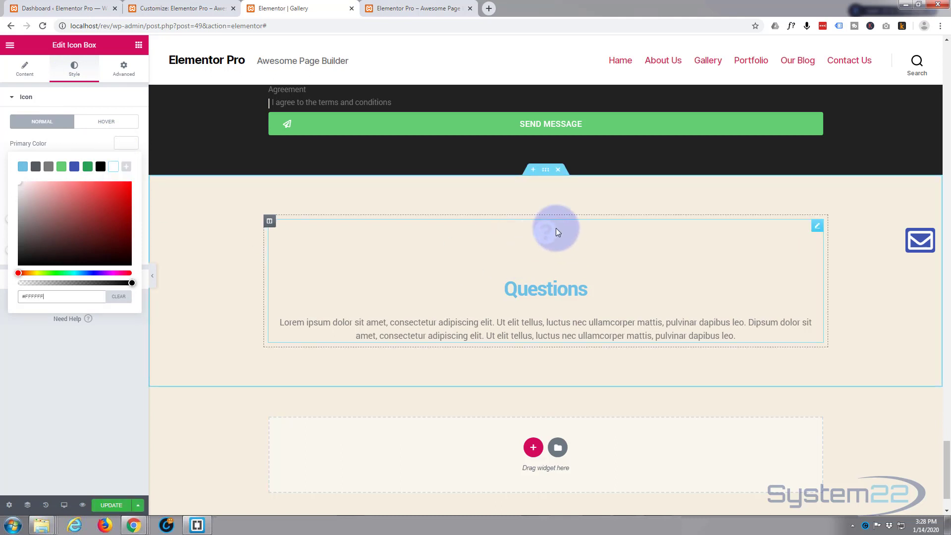
left_click(99, 140)
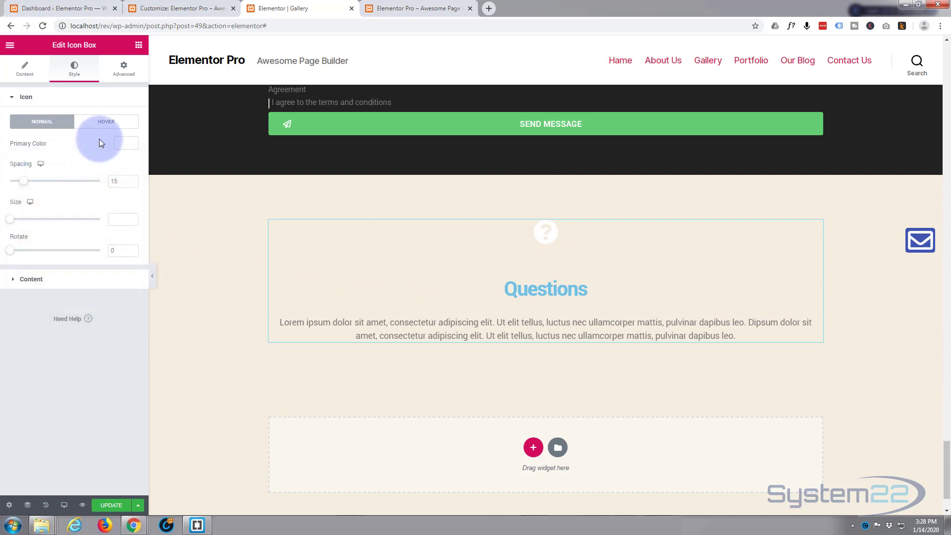
- Set the Icon Box's title and description colors to white
left_click(67, 279)
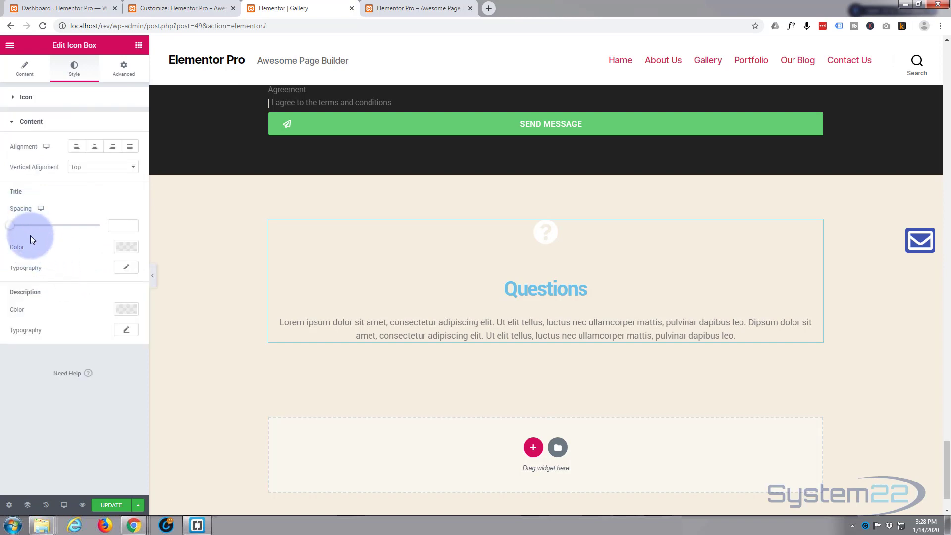
left_click(125, 248)
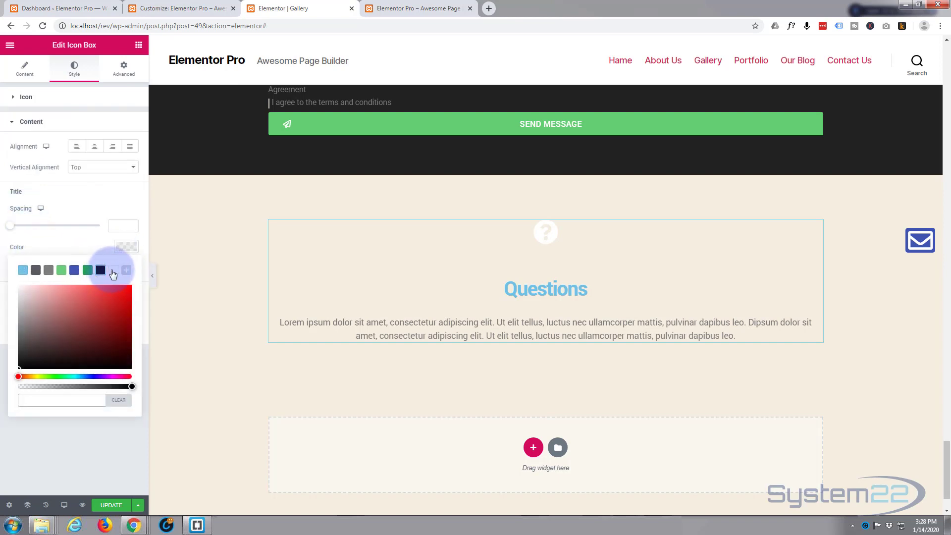
left_click(114, 270)
left_click(127, 248)
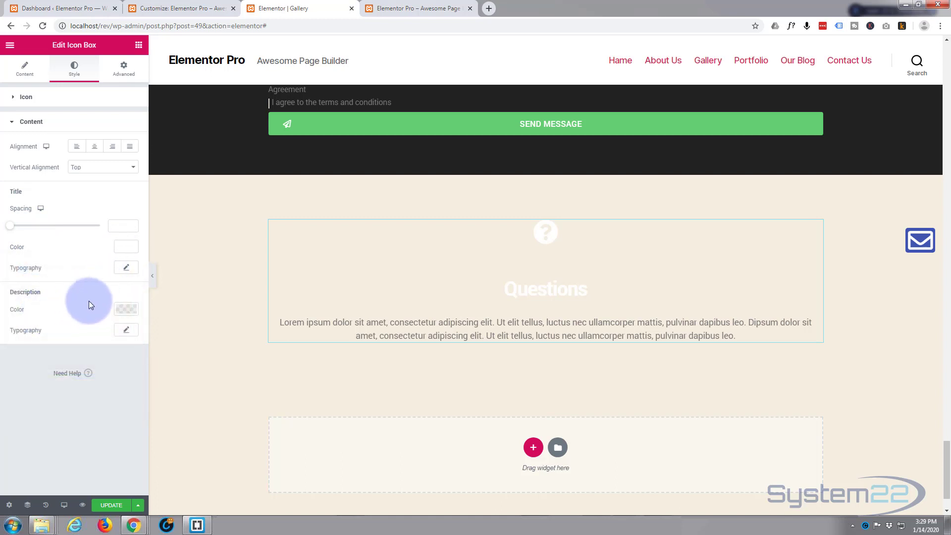
left_click(127, 310)
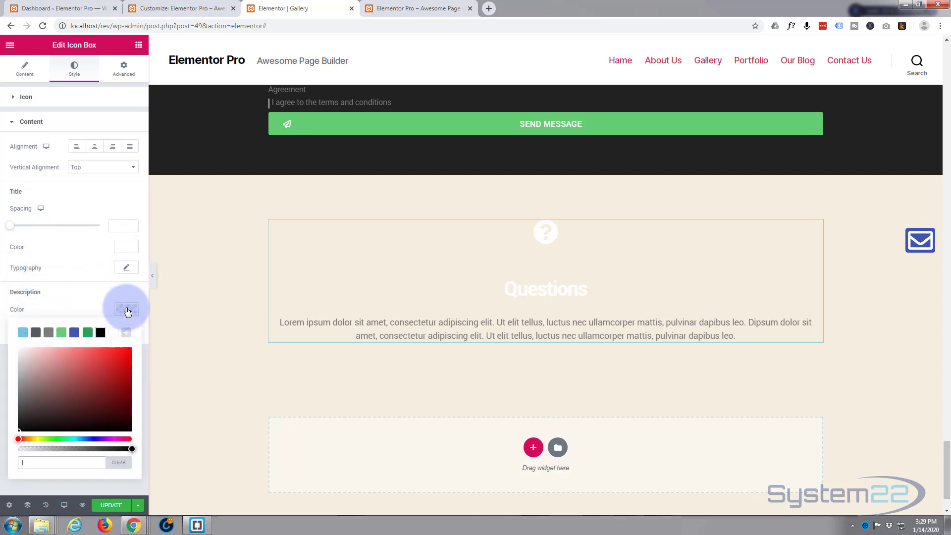
left_click(114, 335)
left_click(101, 483)
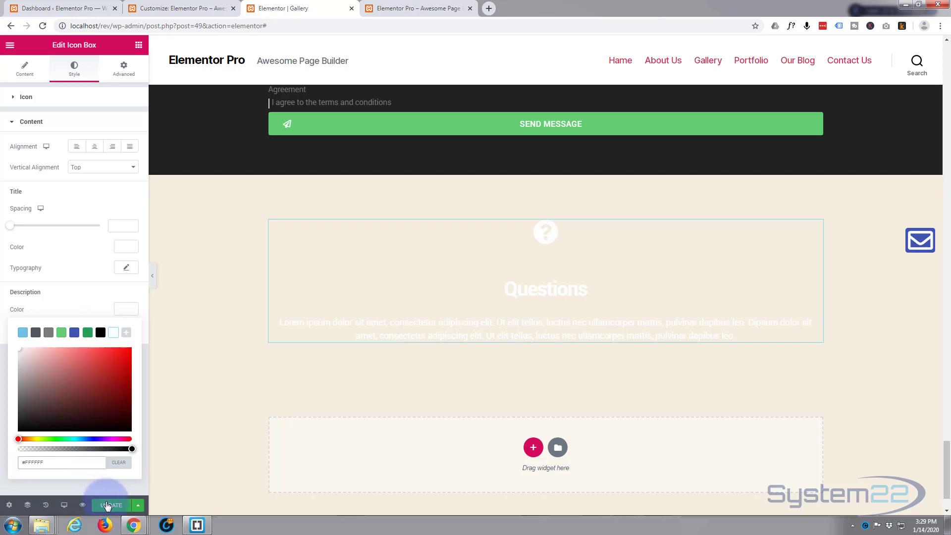
- Update the page and check the popup's white icon and text over the hero and About Us sections in the preview
left_click(109, 505)
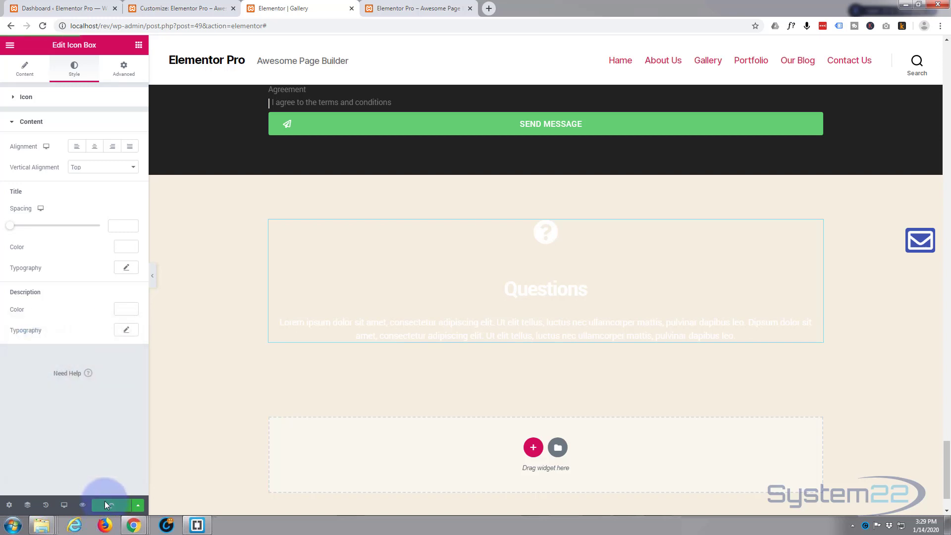
left_click(82, 505)
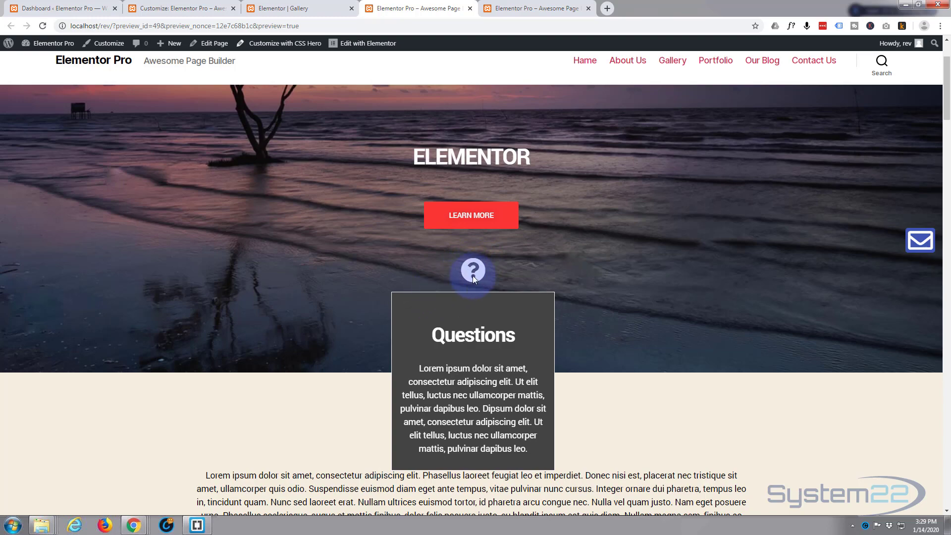
scroll(314, 246, "down", 3)
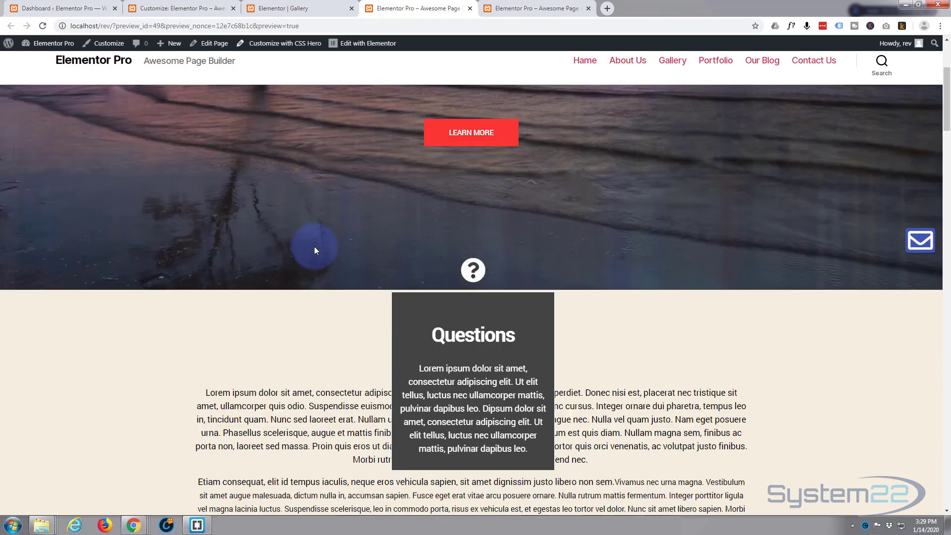
scroll(314, 246, "up", 1)
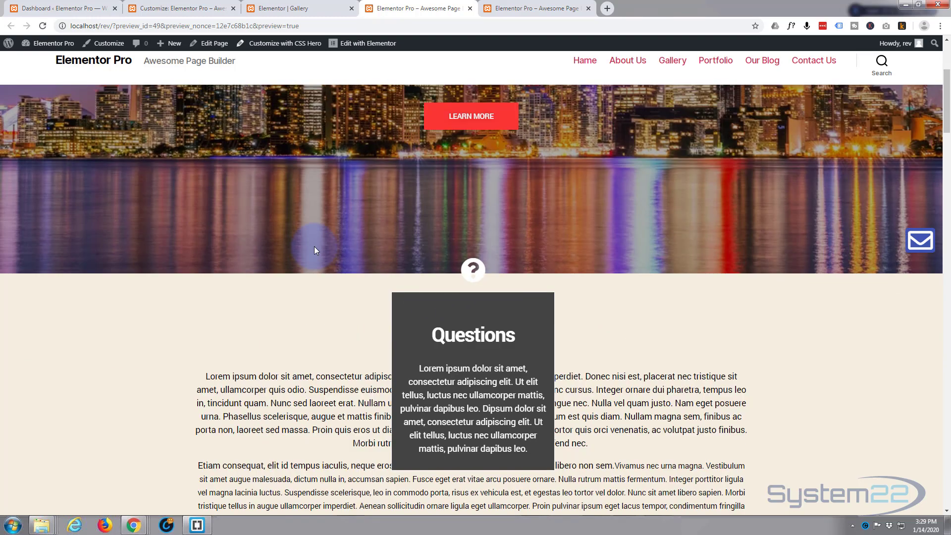
scroll(314, 246, "down", 1)
scroll(314, 246, "down", 1)
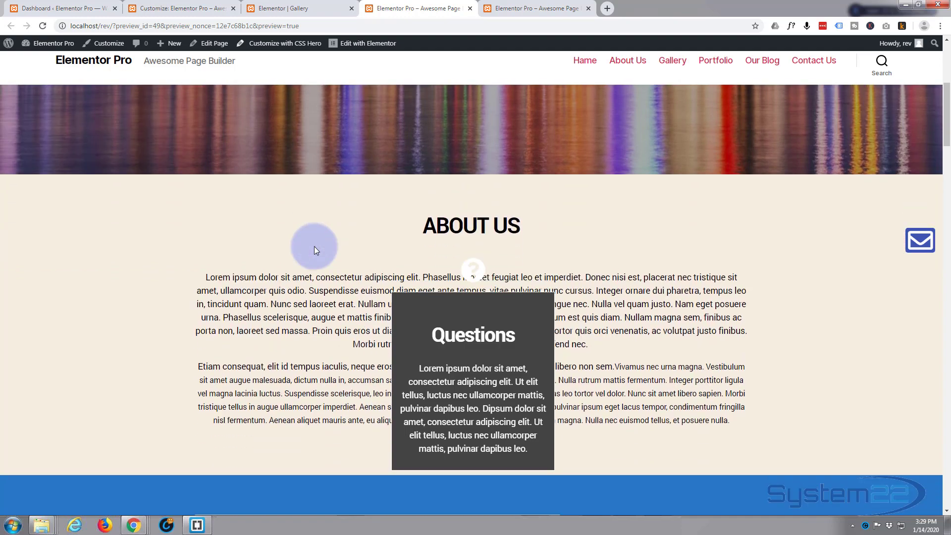
- Check the popup over the hero, blue post and gallery sections, and inspect its question-mark icon element in the browser's developer tools
scroll(314, 246, "up", 2)
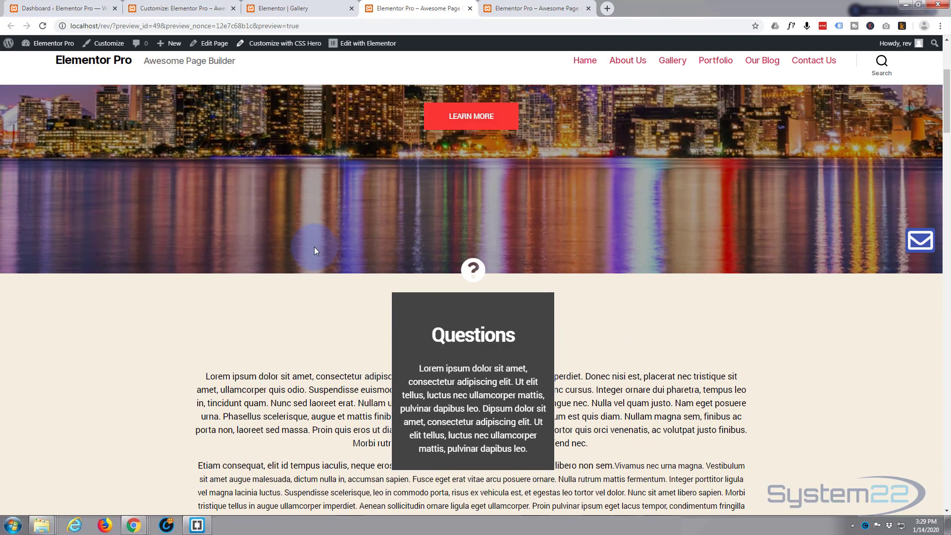
scroll(314, 247, "down", 7)
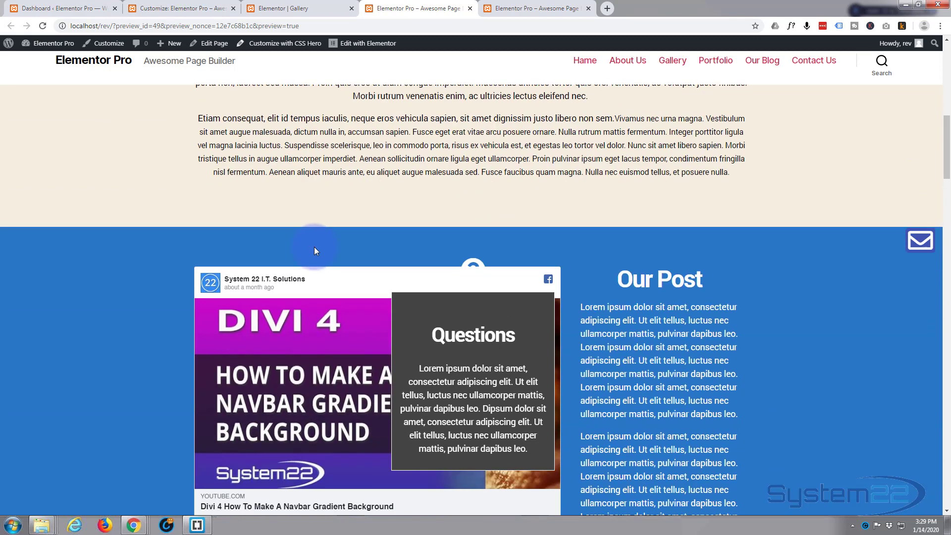
scroll(315, 247, "down", 10)
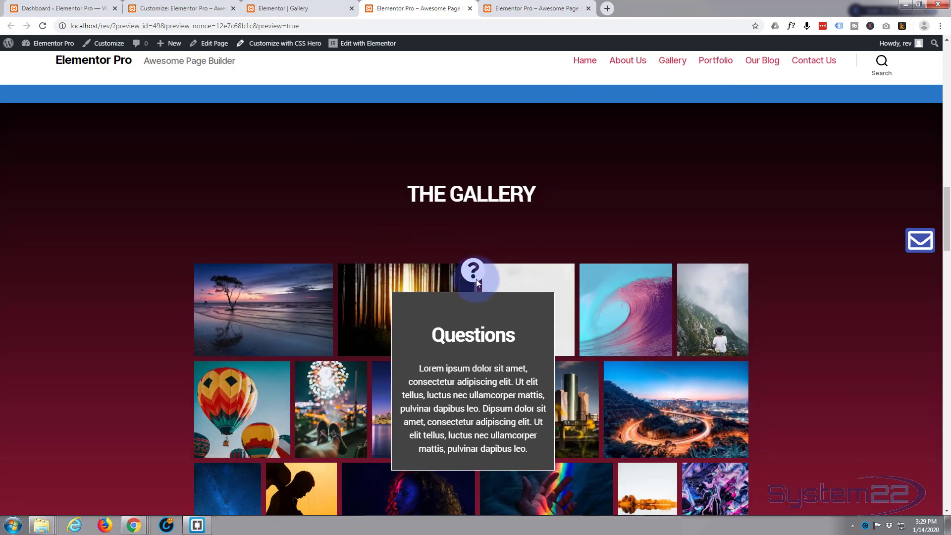
right_click(477, 275)
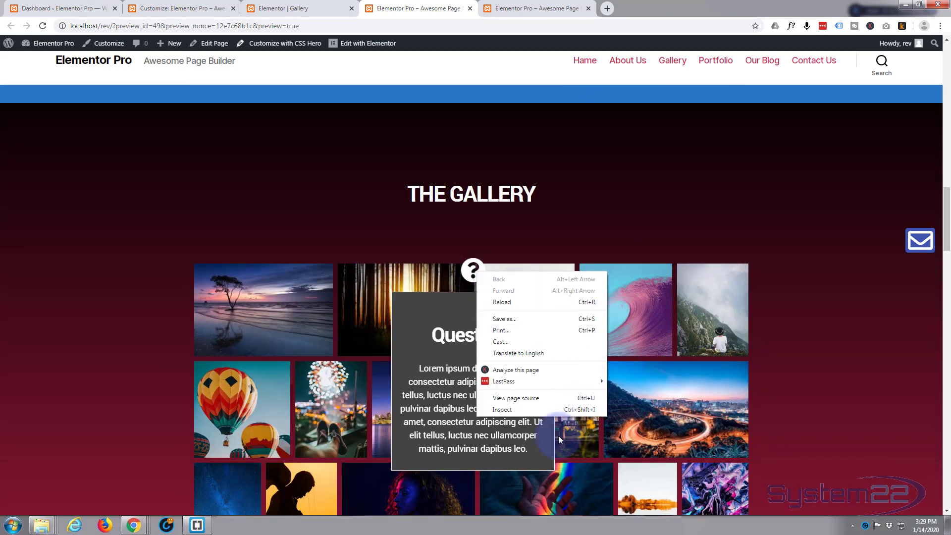
left_click(502, 411)
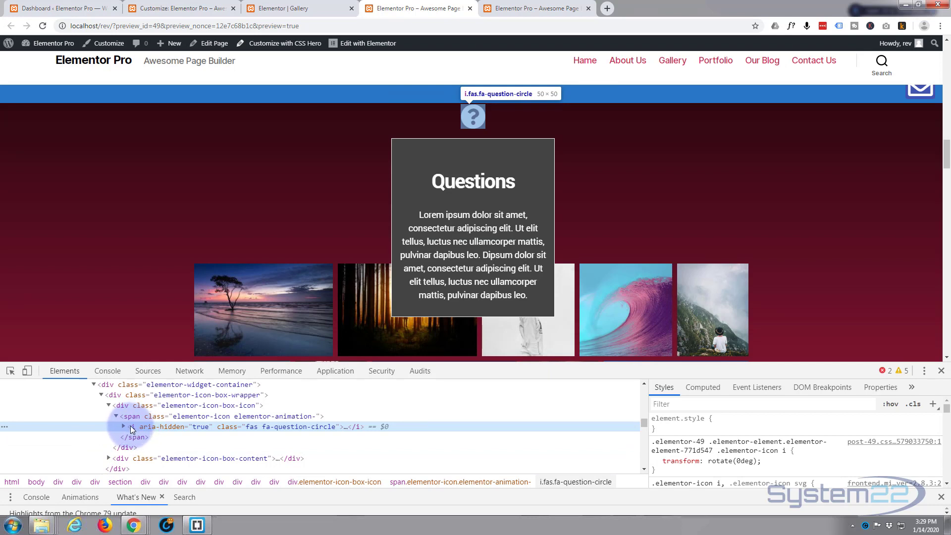
- Add a background of #444 to the question-mark icon's element.style rule
left_click(717, 418)
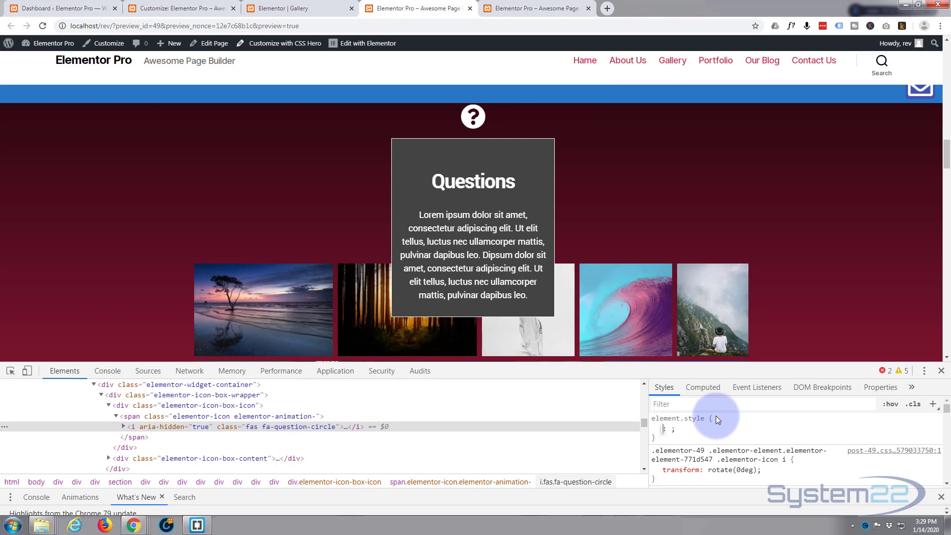
type("ba")
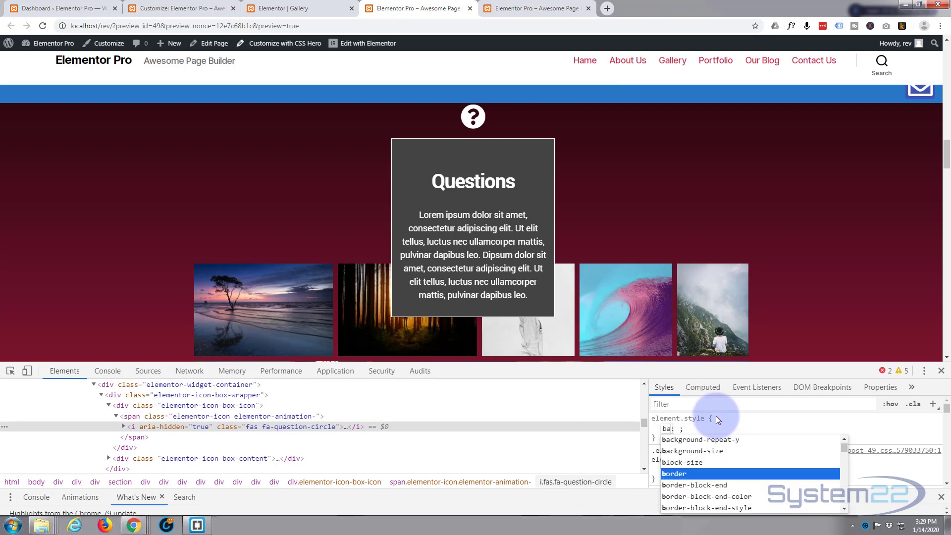
type("ckground")
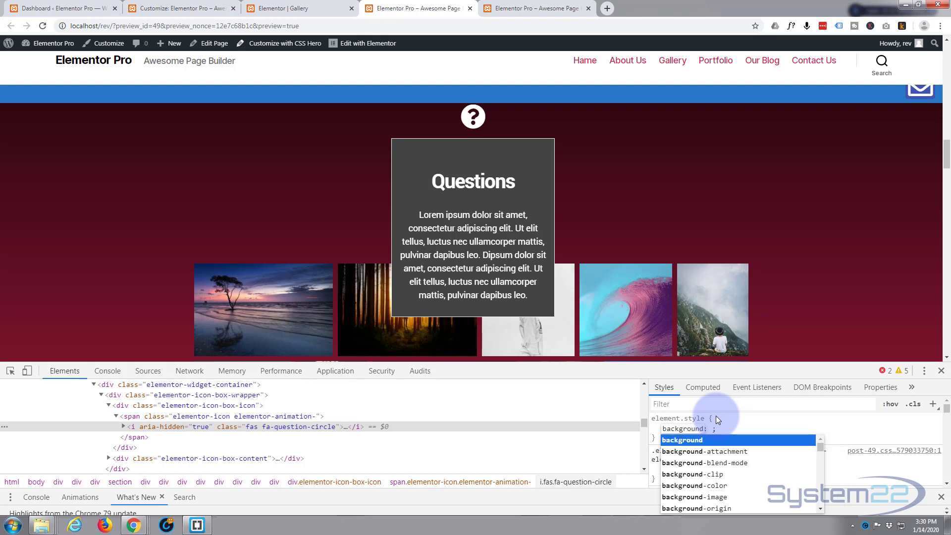
key("Tab")
type("#444")
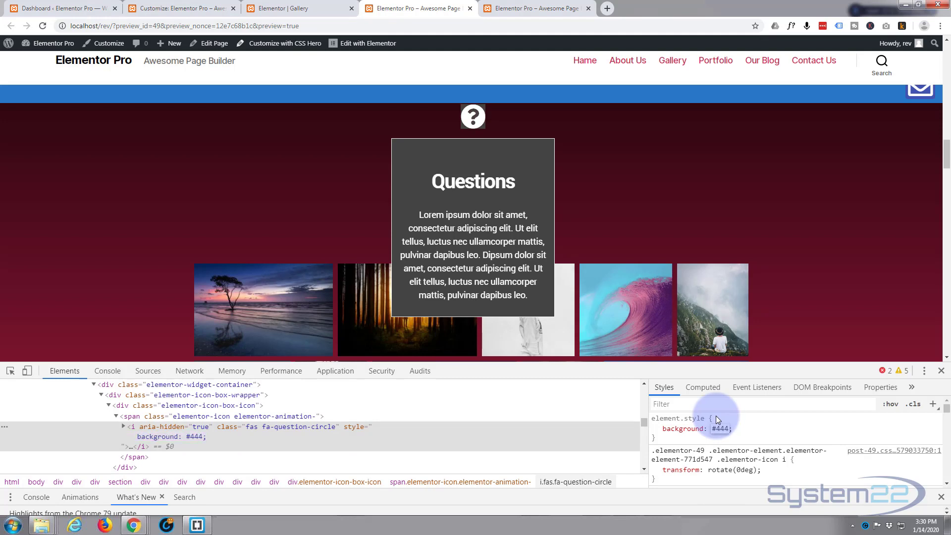
key("Return")
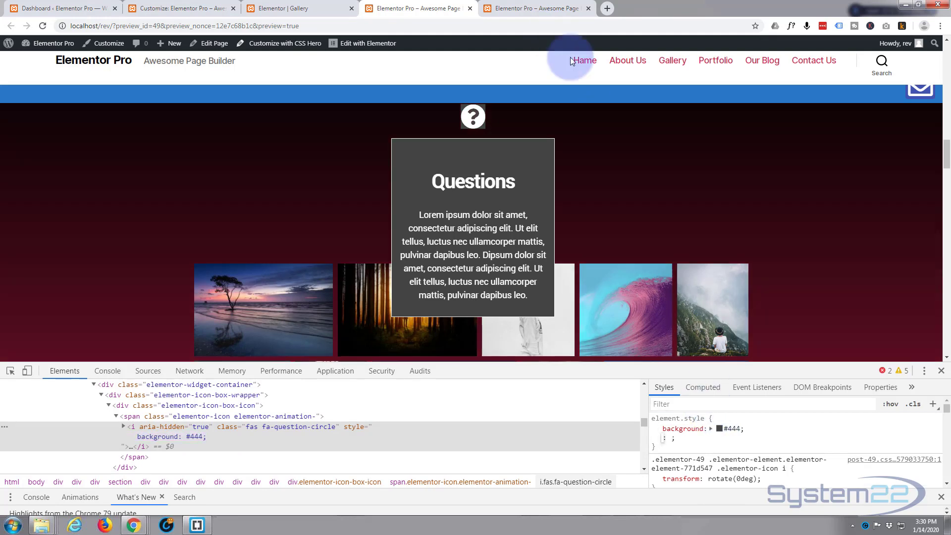
scroll(512, 123, "up", 1)
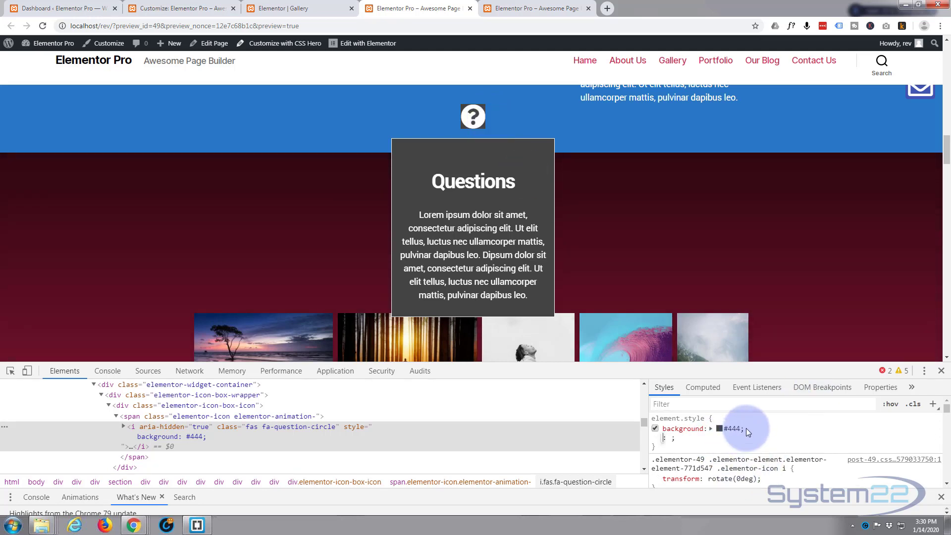
- Add a width of 60px and a height of 60px to the icon's inline style
type("width")
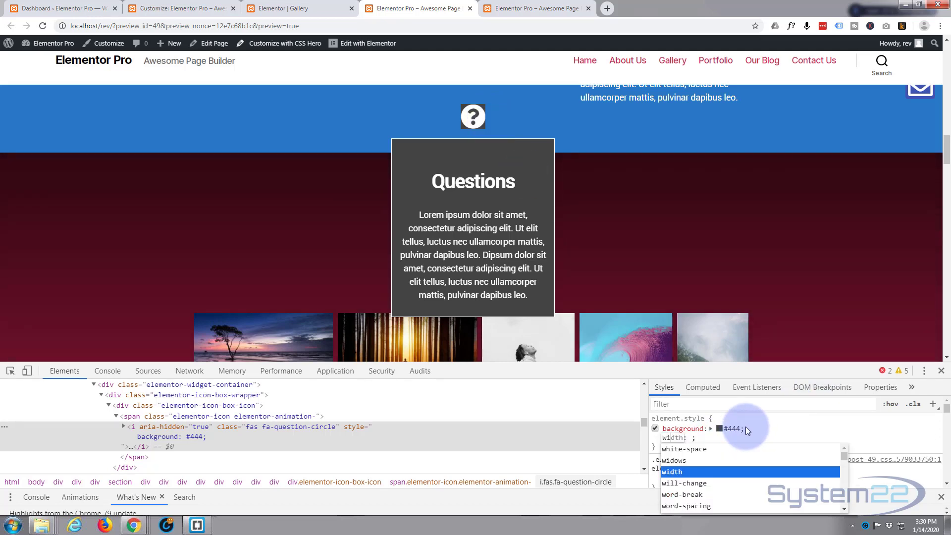
key("Tab")
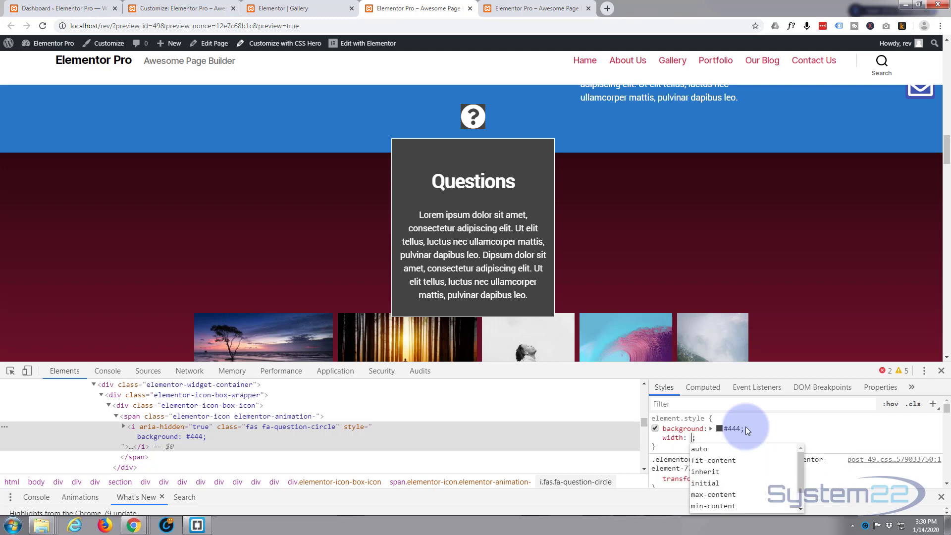
type("60px")
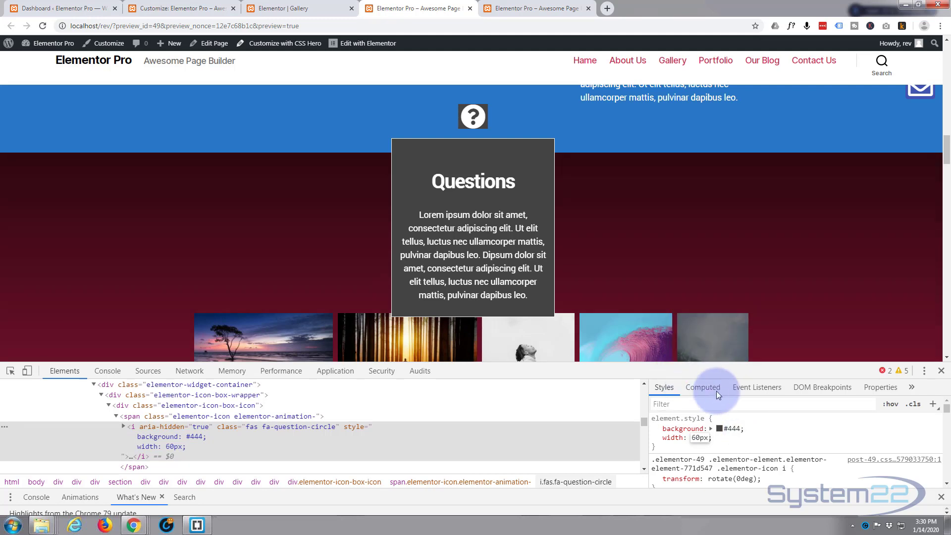
key("Return")
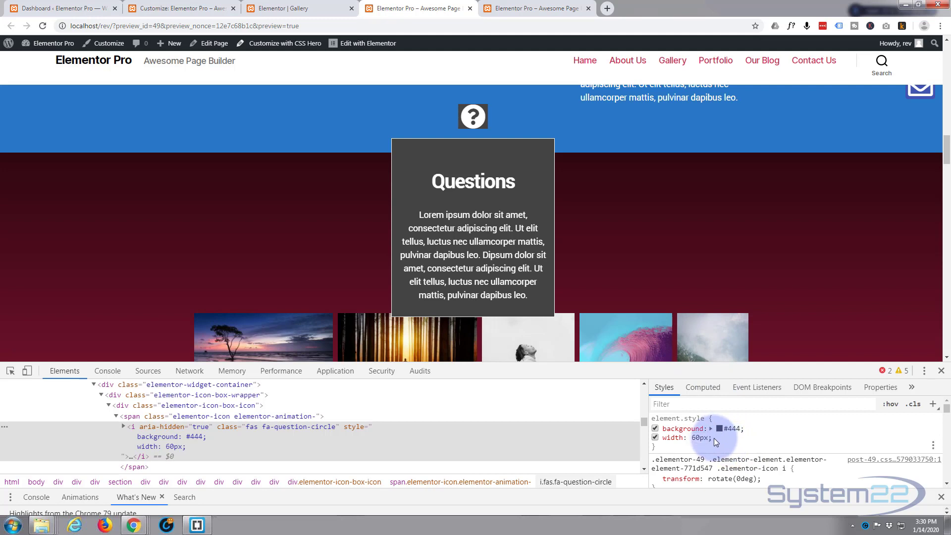
type("hei")
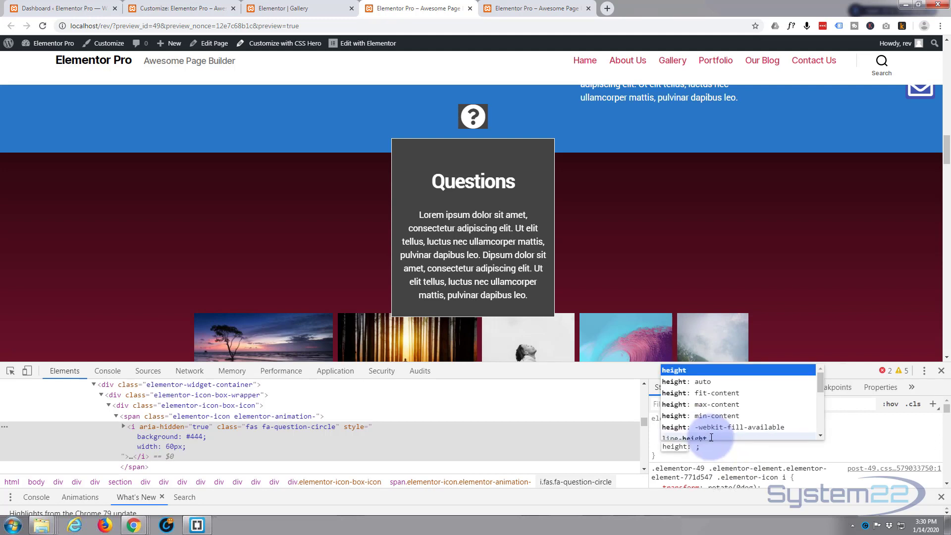
key("Tab")
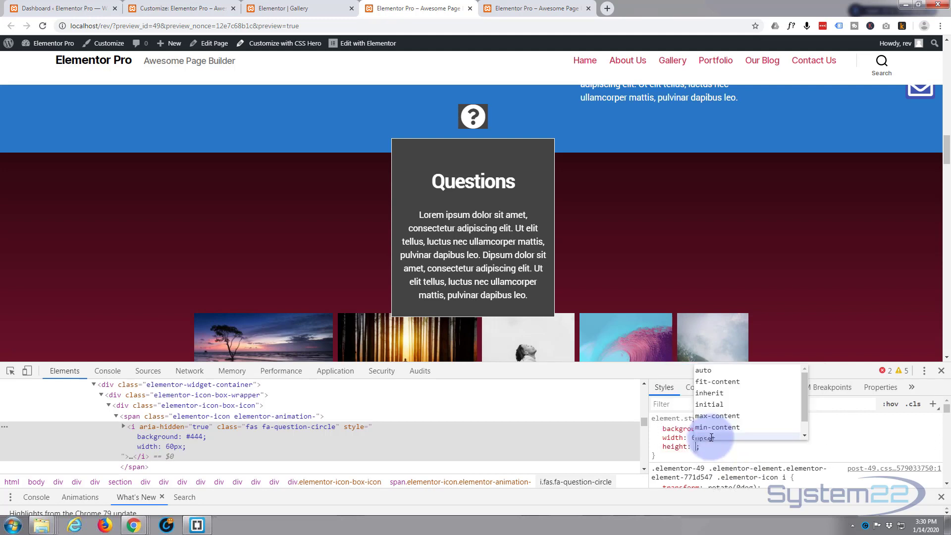
type("60px")
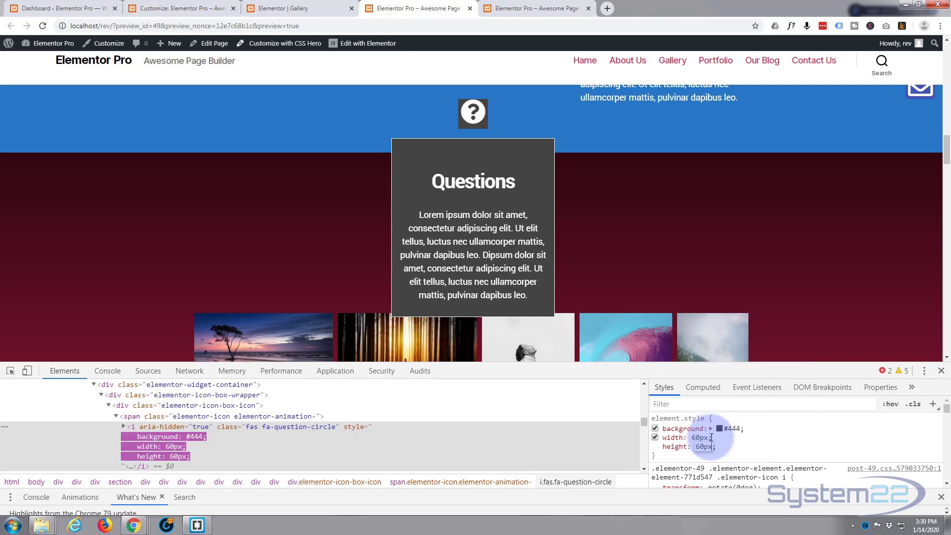
key("Return")
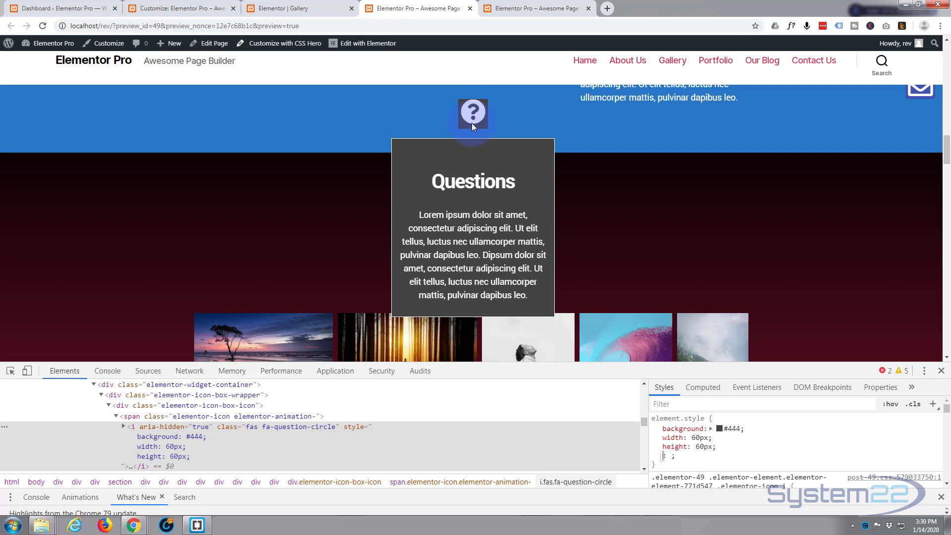
- Add a padding-top of 10px to the icon's inline style below the height declaration
left_click(717, 447)
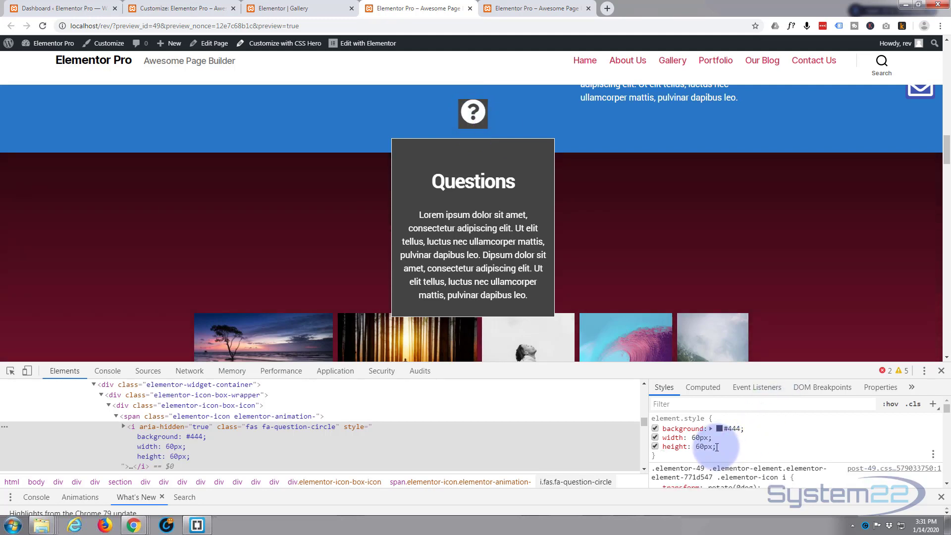
left_click(717, 447)
type("p")
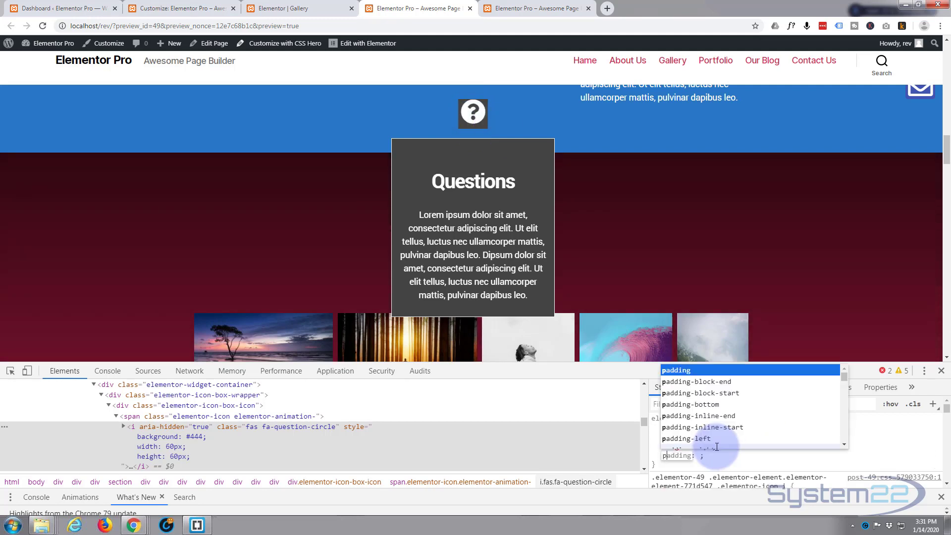
type("adding-top")
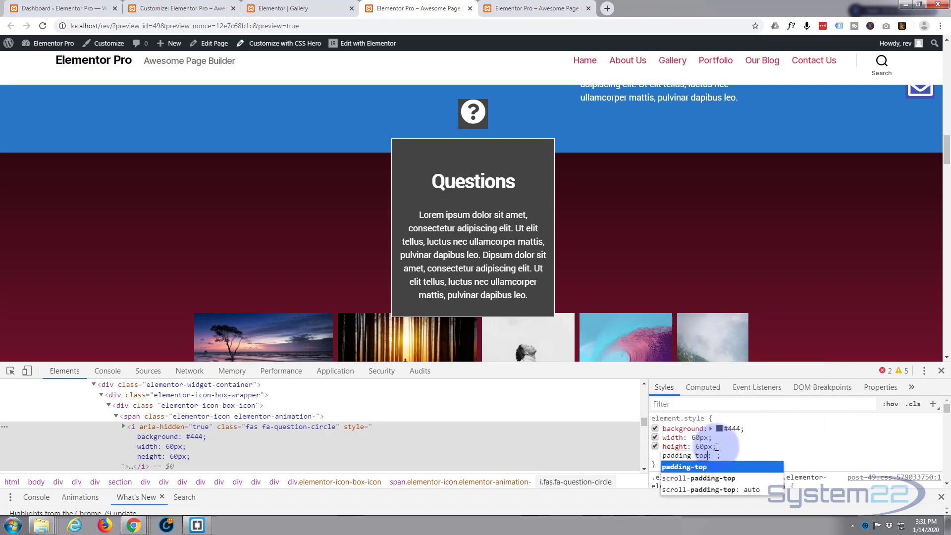
key("Tab")
type("1")
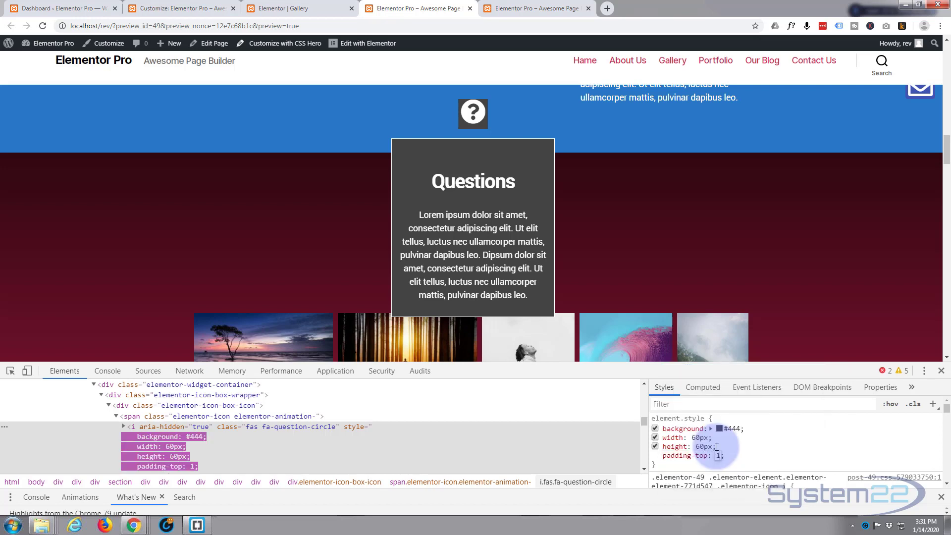
type("0px")
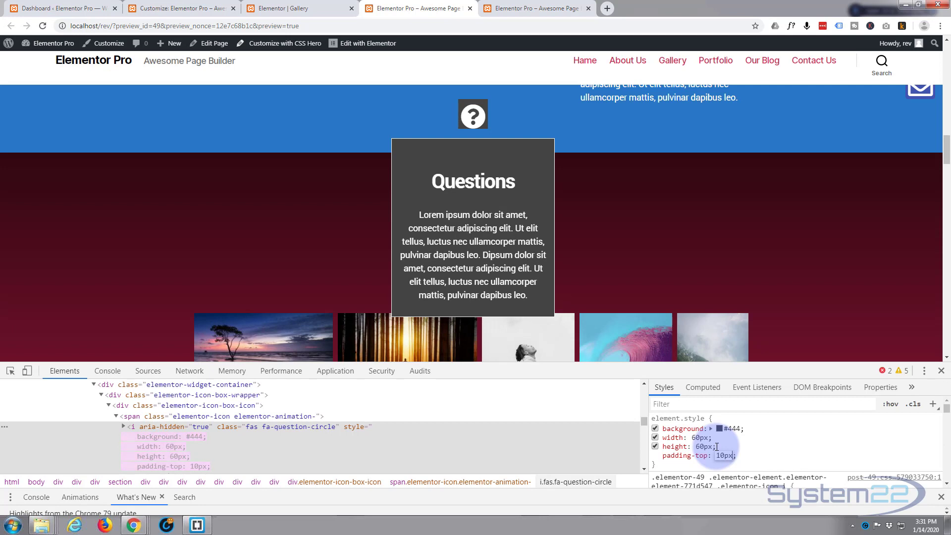
- Reduce the icon's padding-top to 5px so the question mark is vertically centred in its dark background
double_click(725, 454)
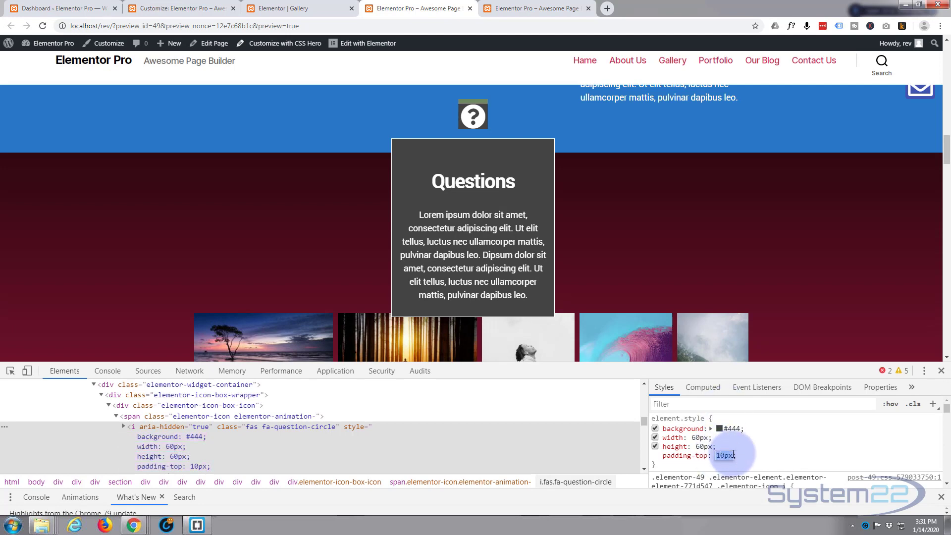
key("Down")
key("Down")
key("Down")
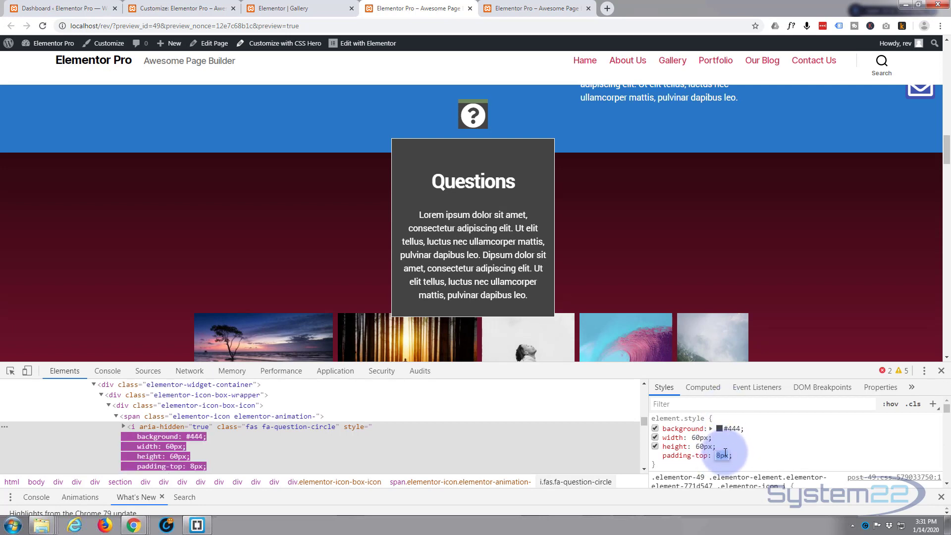
key("Down")
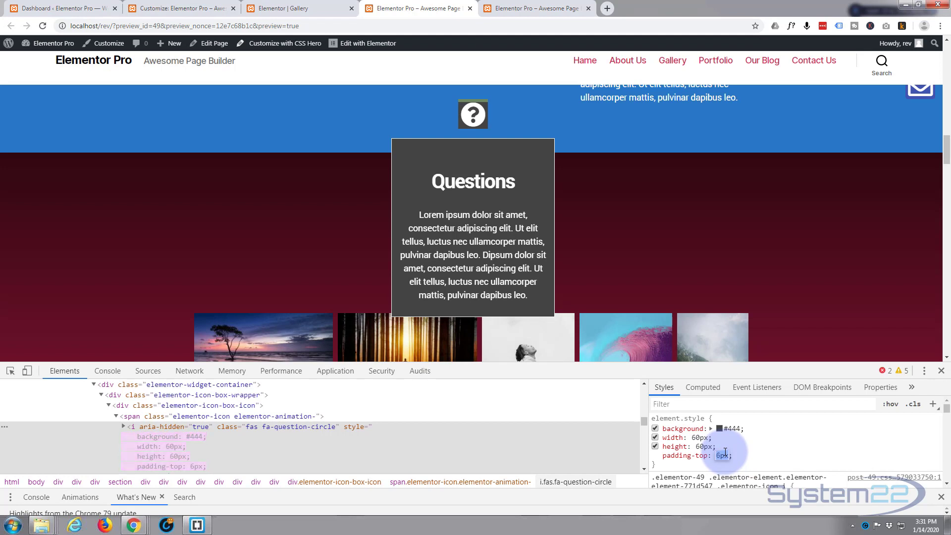
key("Down")
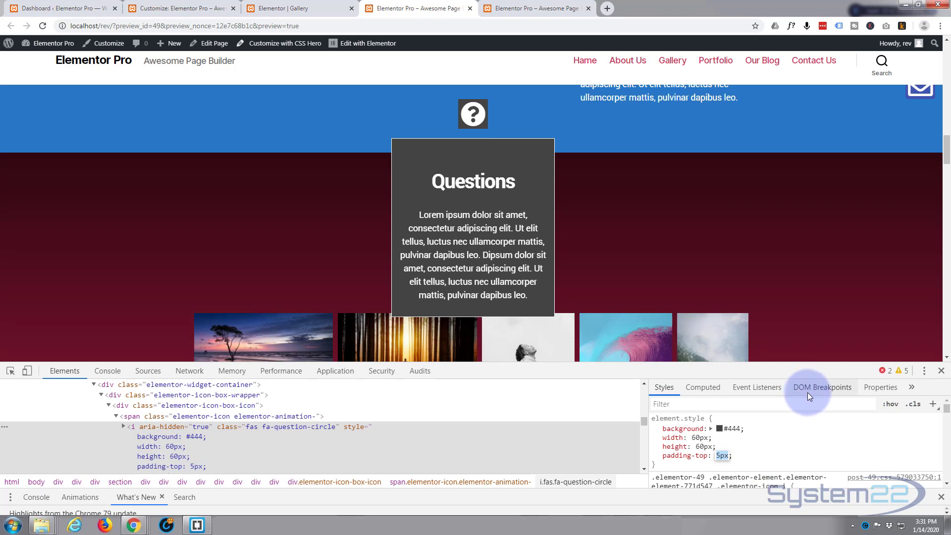
left_click(763, 450)
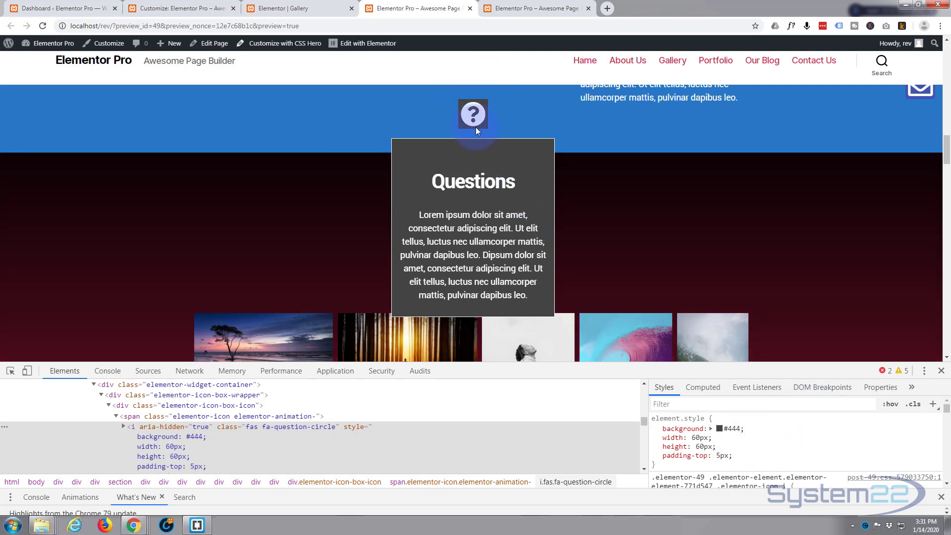
- Add a border-radius of 50% to the icon's inline style to make its background circular
left_click(733, 456)
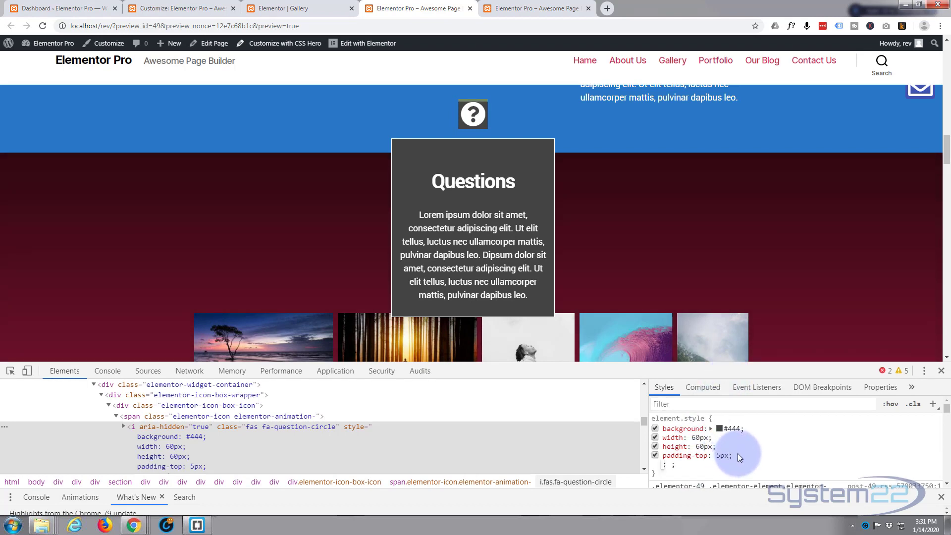
type("bo")
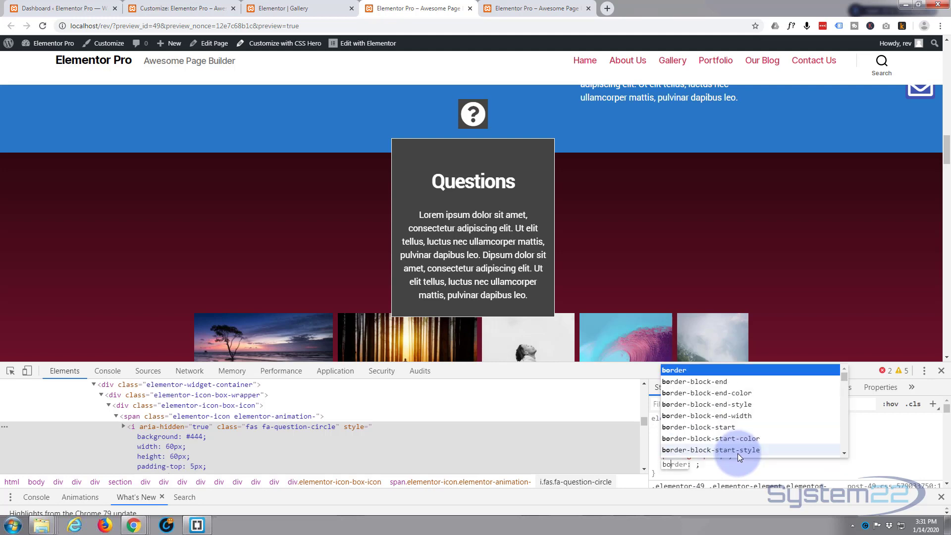
type("rder-r")
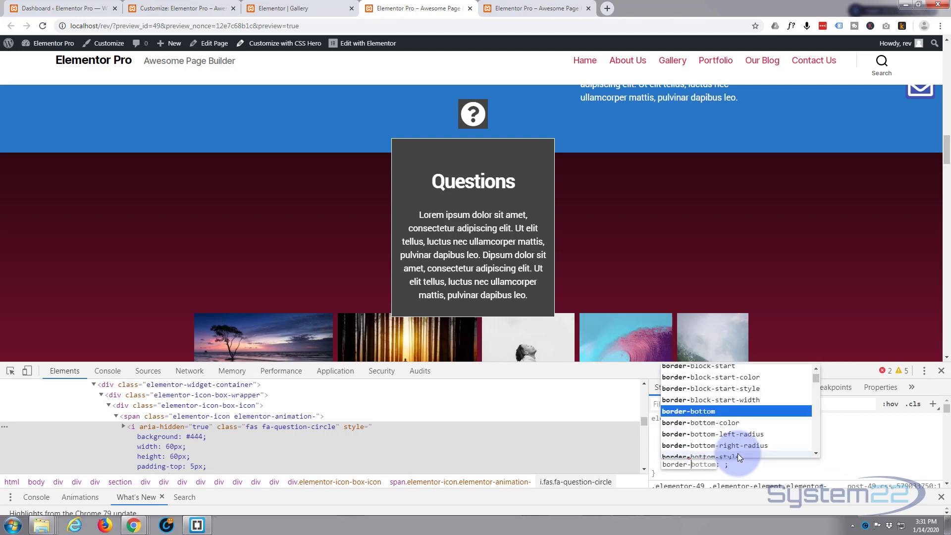
type("adius: ")
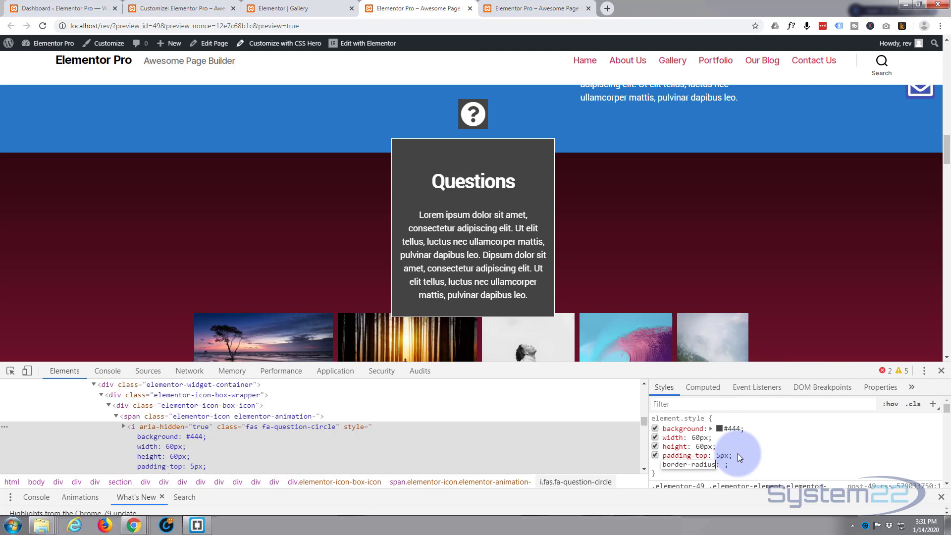
type("50")
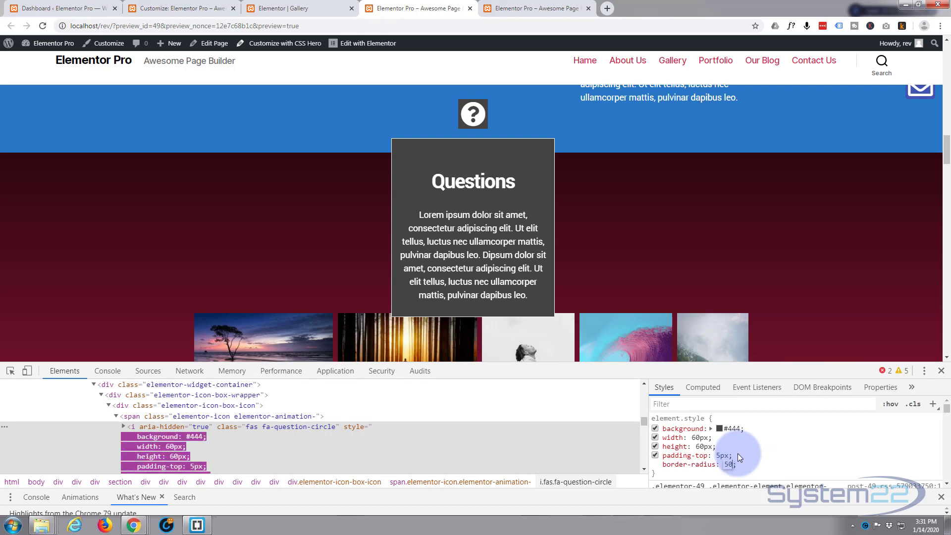
type("%")
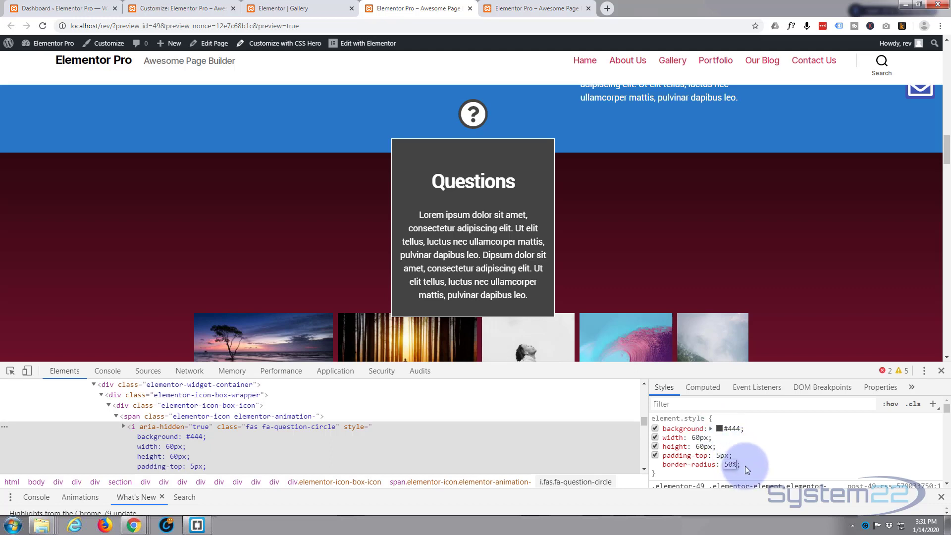
- Copy the background, width, height, padding-top and border-radius declarations from the icon's inline style
left_click(746, 465)
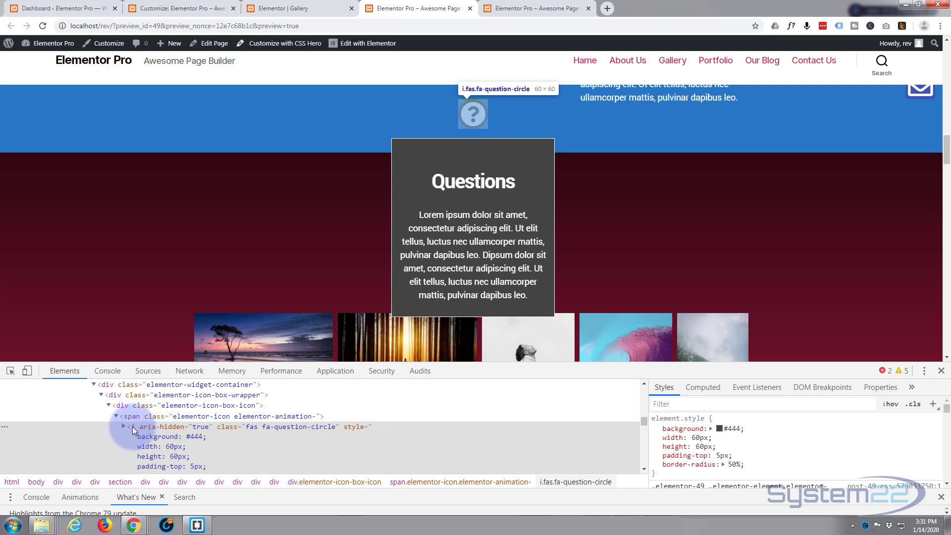
left_click_drag(744, 464, 664, 433)
key("ctrl+c")
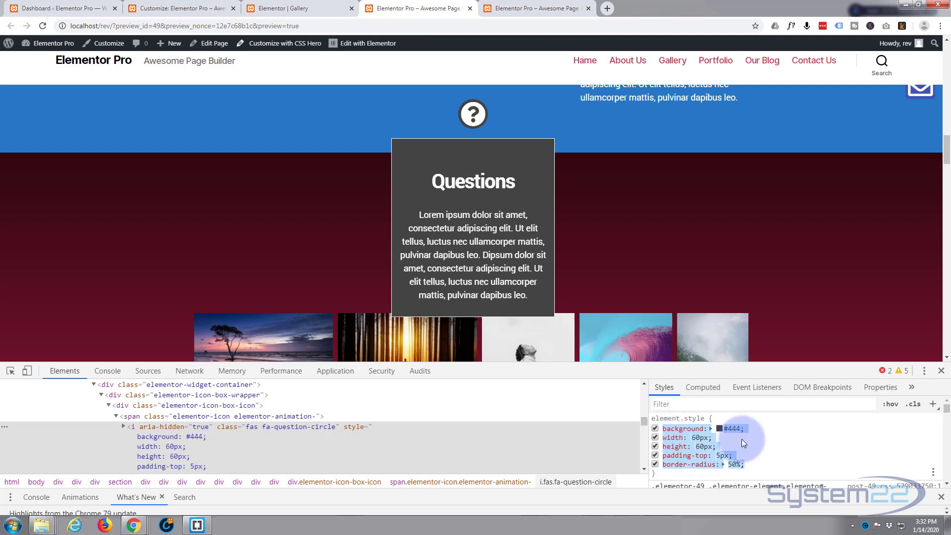
- In the Customizer's Additional CSS, start an empty ".qb i" rule below the .elementor-icon-box-content rule
left_click(186, 9)
scroll(58, 372, "down", 1)
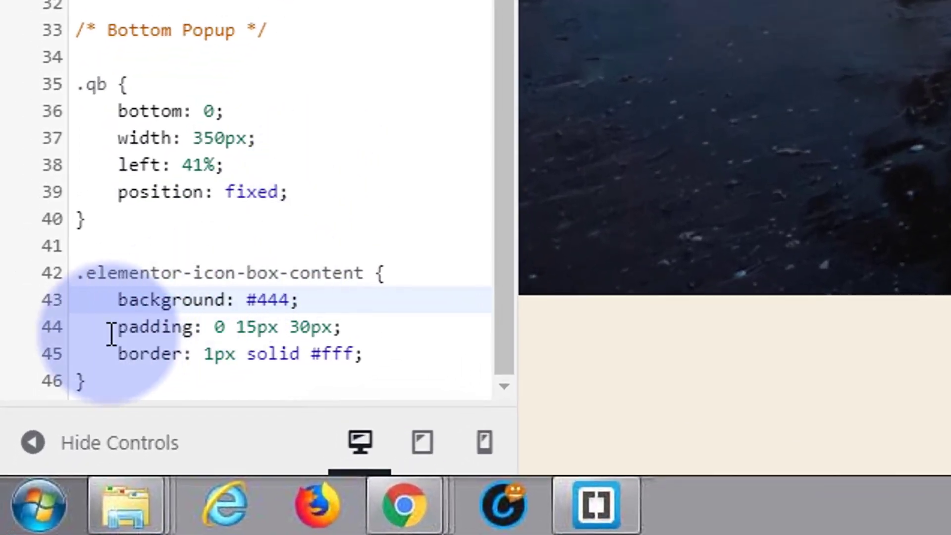
left_click(104, 378)
key("Return")
key("Return")
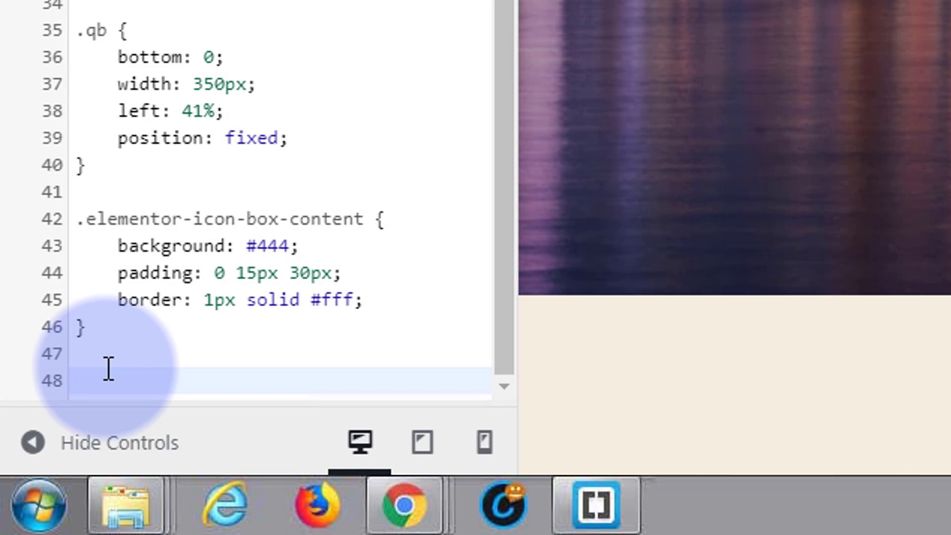
type(".qb")
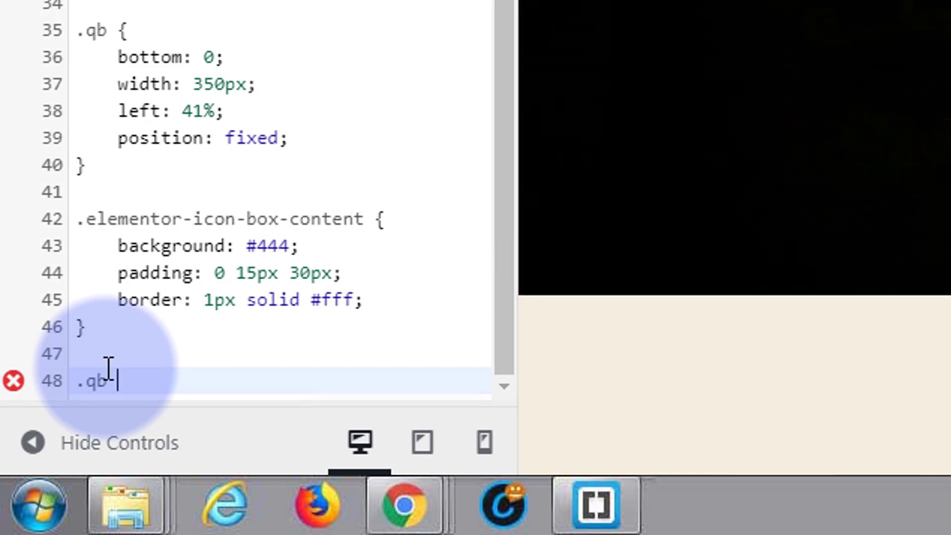
type(" i {")
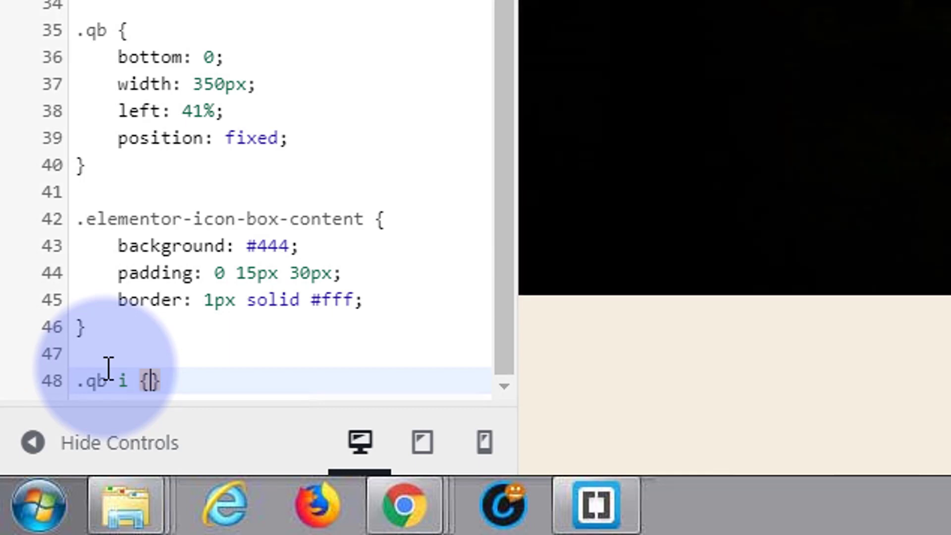
key("Return")
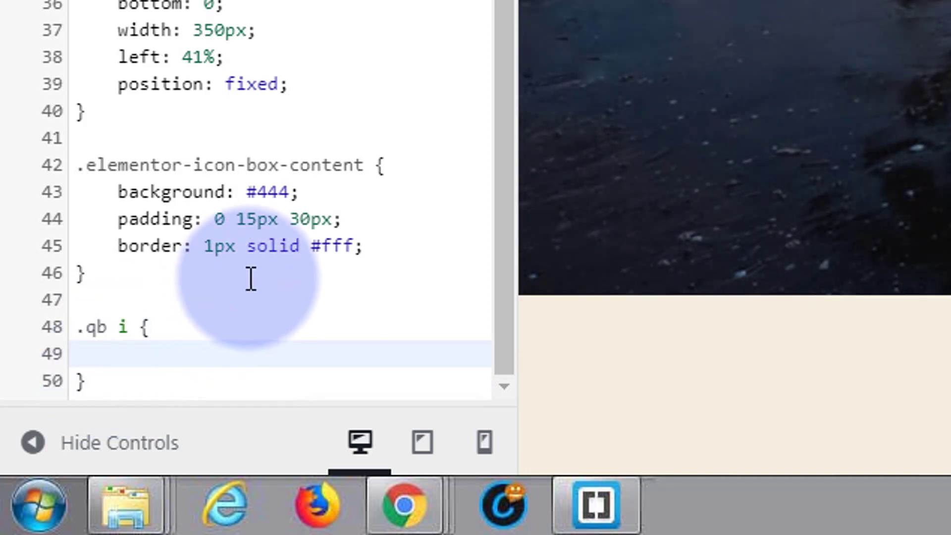
- Paste the copied icon declarations into the ".qb i" rule and indent the background line to match the others
key("ctrl+v")
key("ctrl+space")
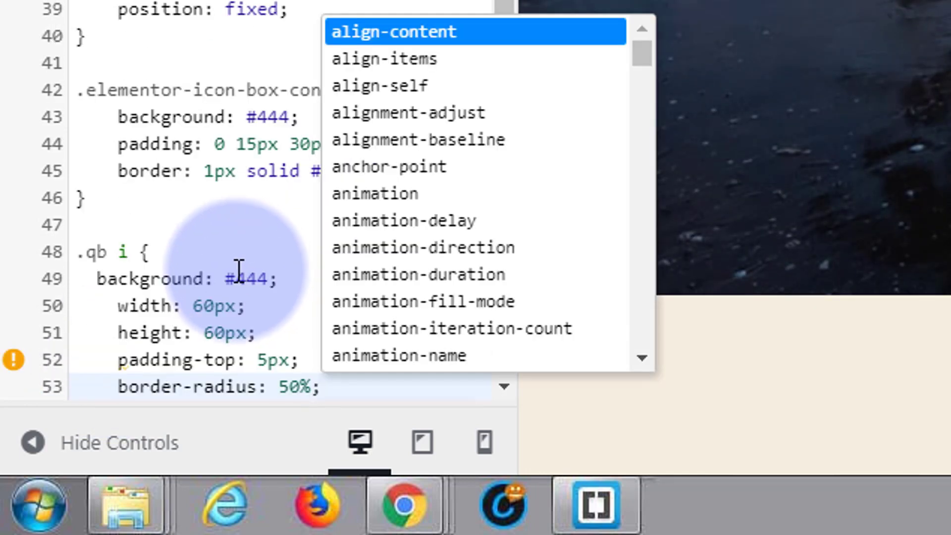
left_click(98, 282)
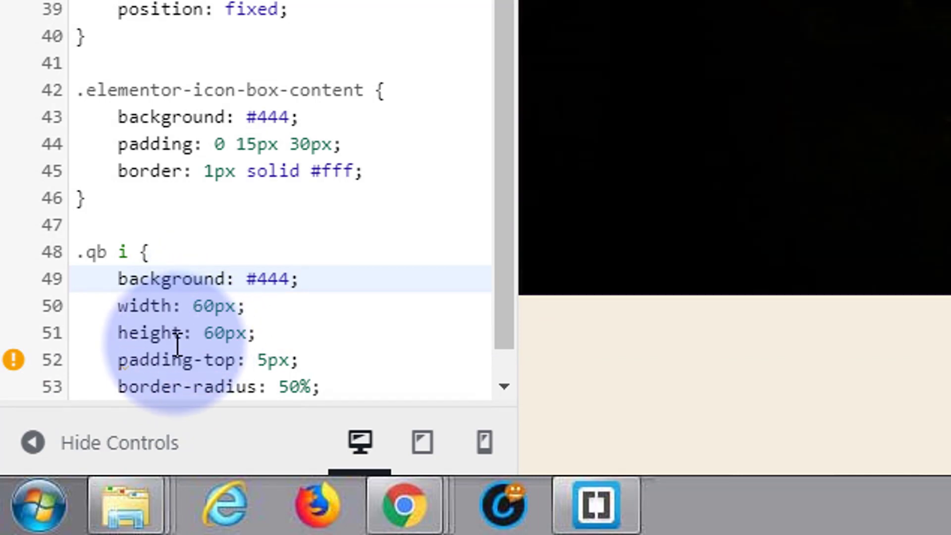
mouse_move(15, 363)
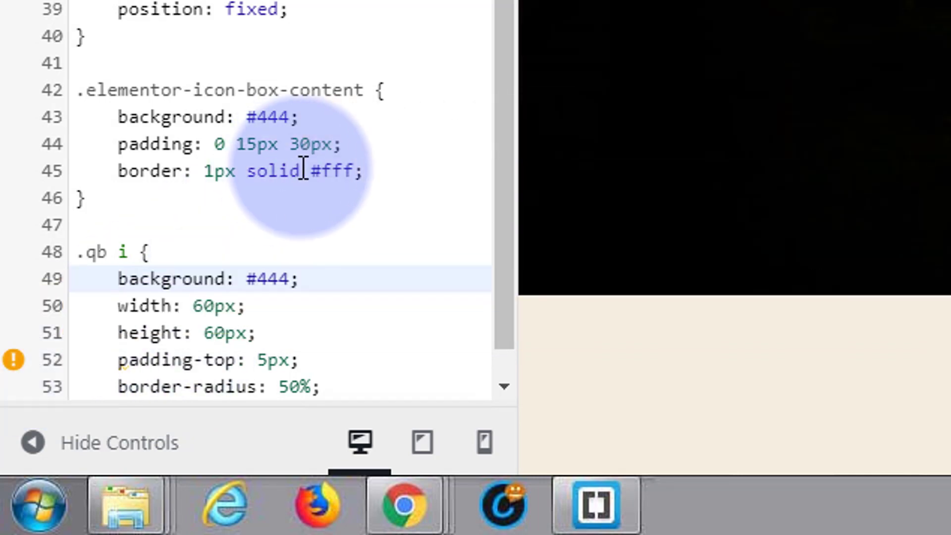
scroll(390, 191, "down", 1)
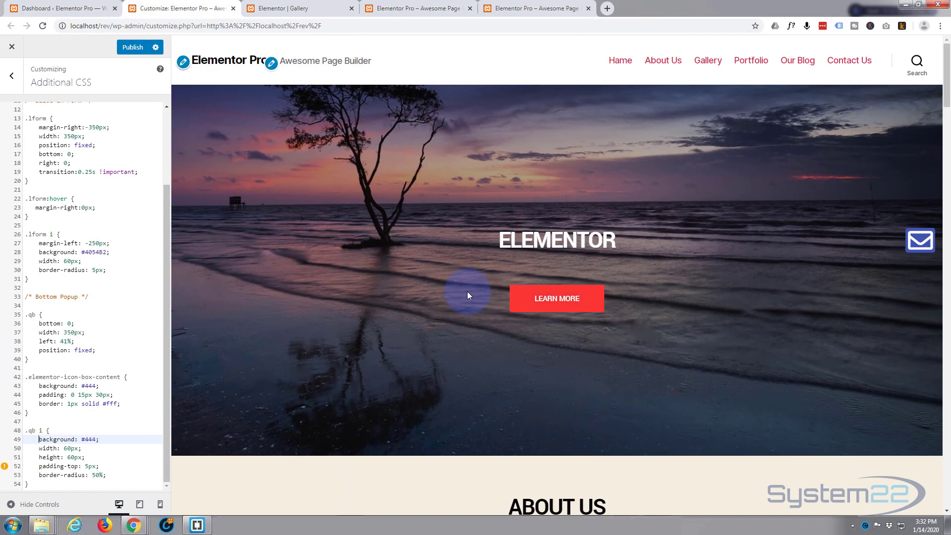
- Publish the CSS changes, then reload the Customizer and check the popup over the page preview
left_click(127, 48)
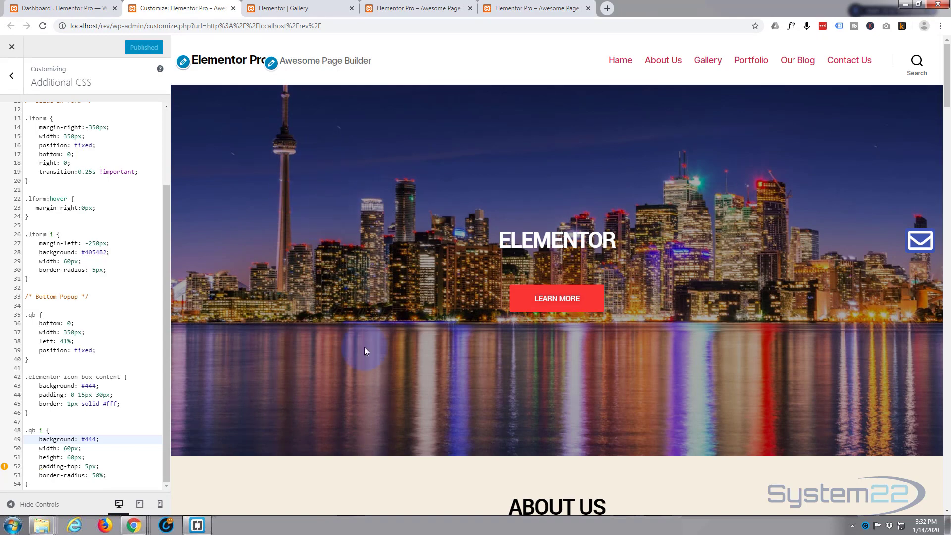
left_click(42, 25)
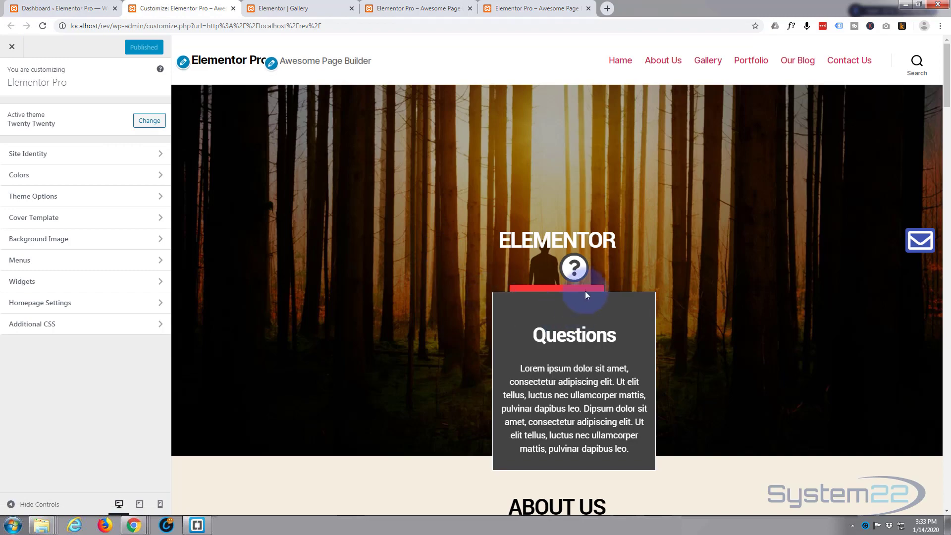
scroll(573, 297, "down", 5)
scroll(569, 300, "up", 5)
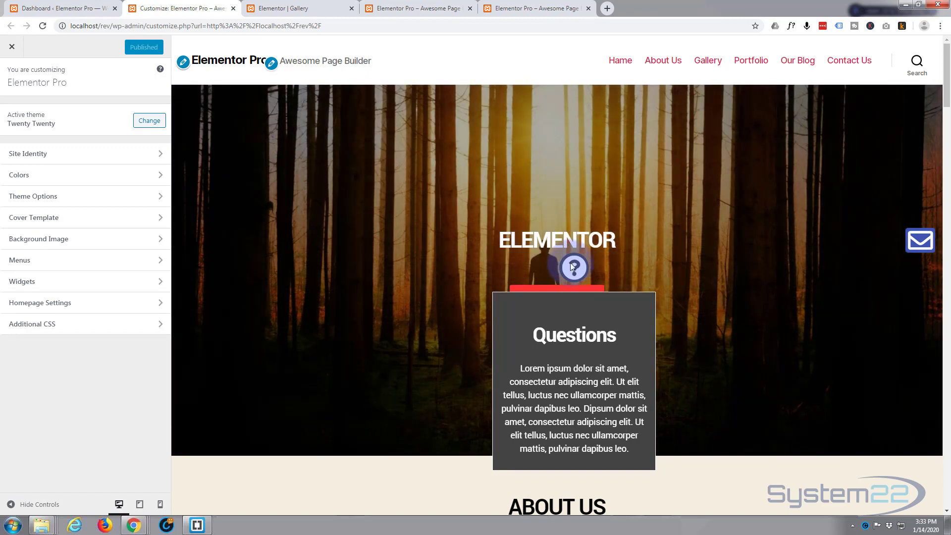
- Reopen the Additional CSS and add margin-bottom:450px as the first declaration of the .qb rule
left_click(63, 328)
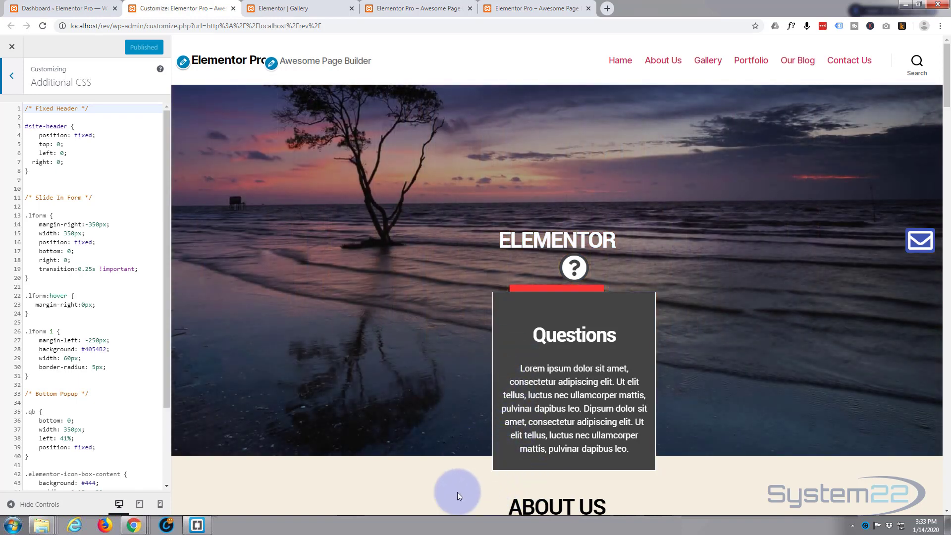
left_click(57, 409)
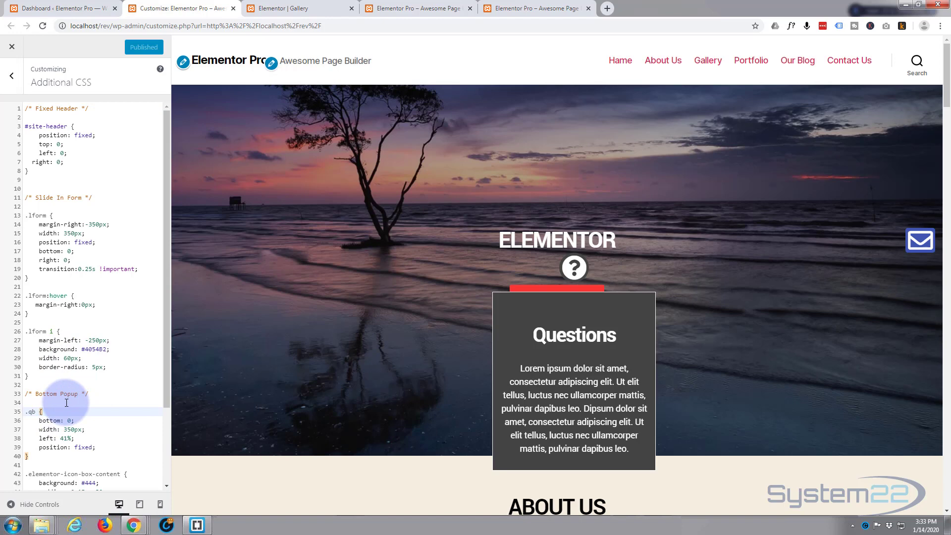
key("Return")
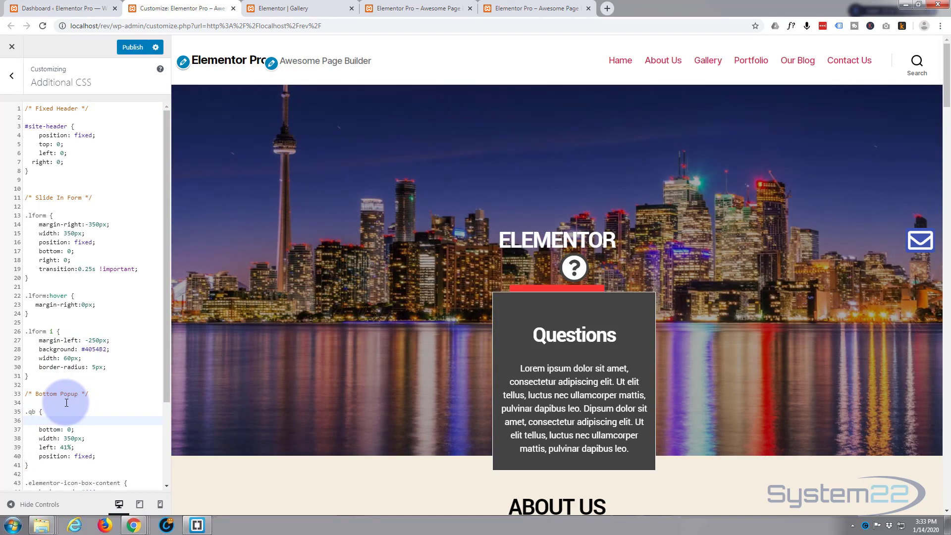
type("marg")
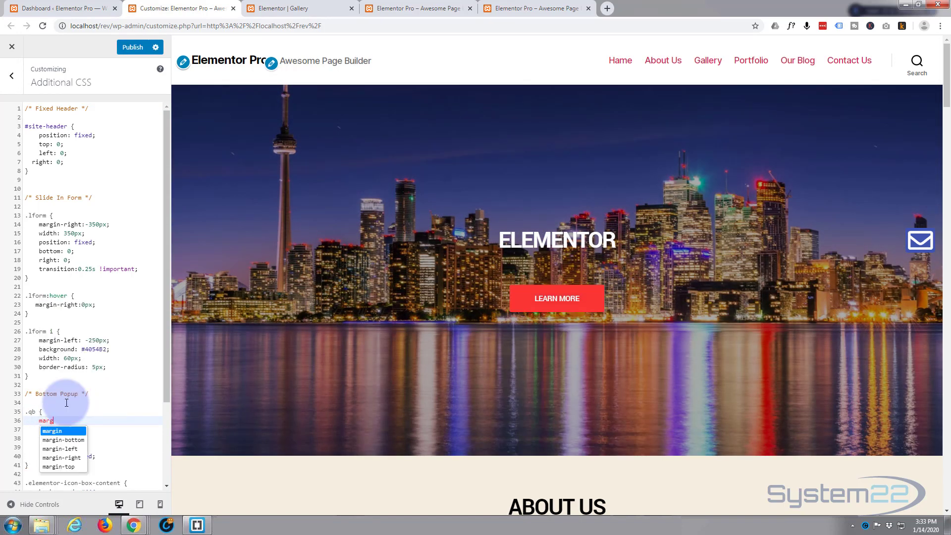
type("in-b")
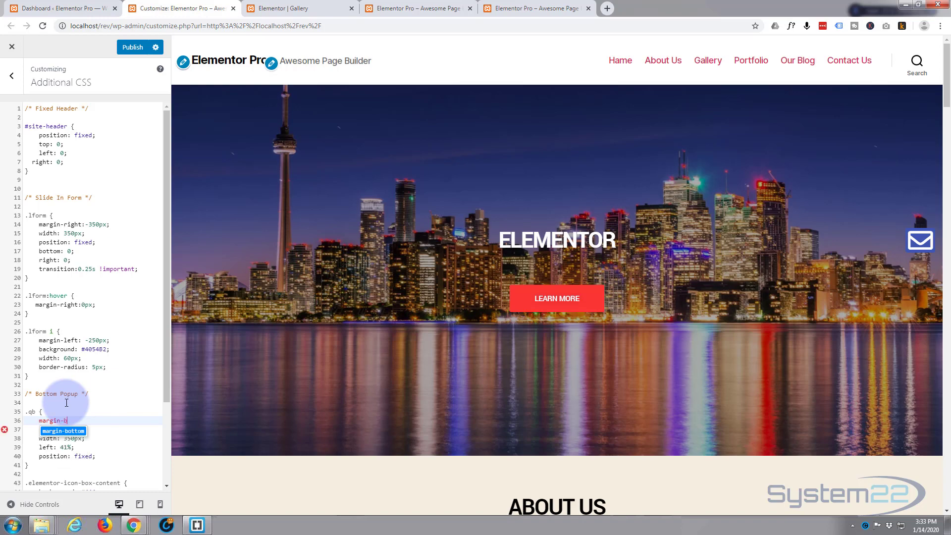
type("ottom")
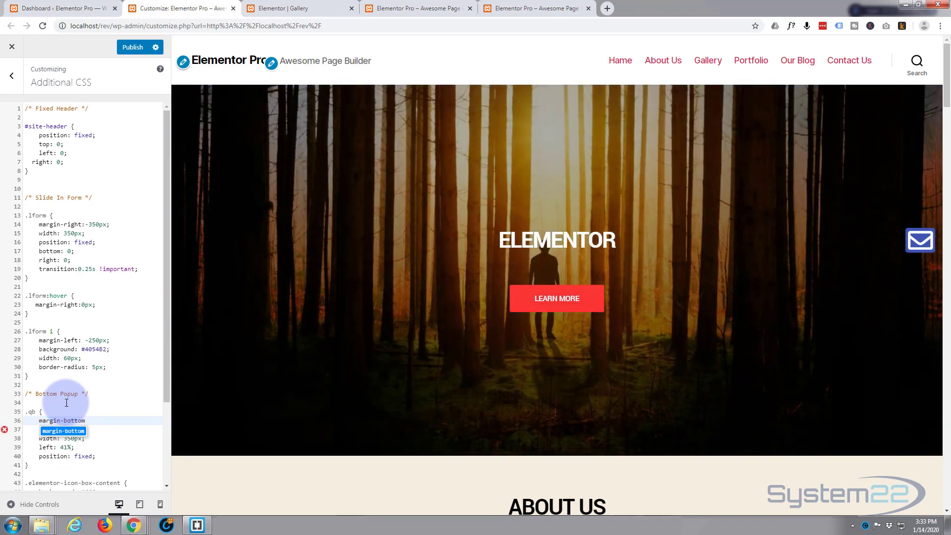
type(":450")
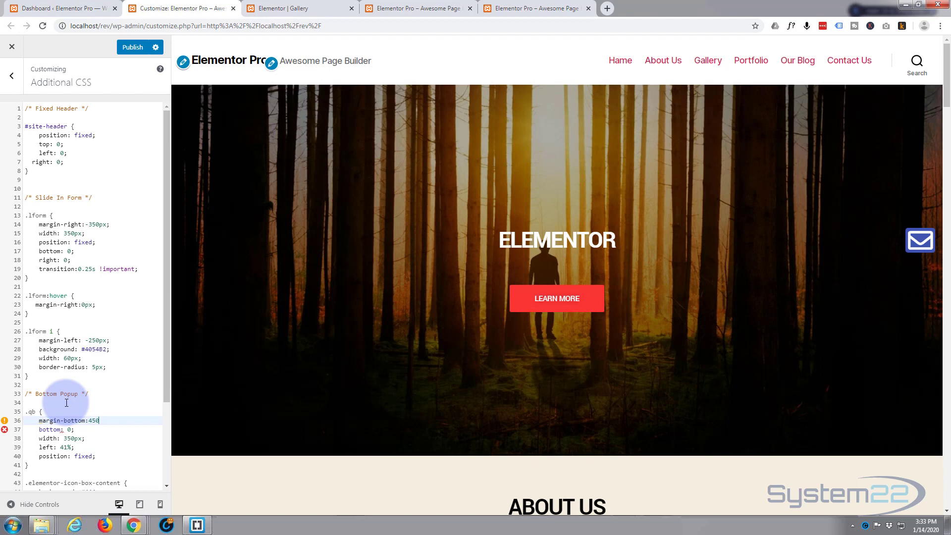
type("px;")
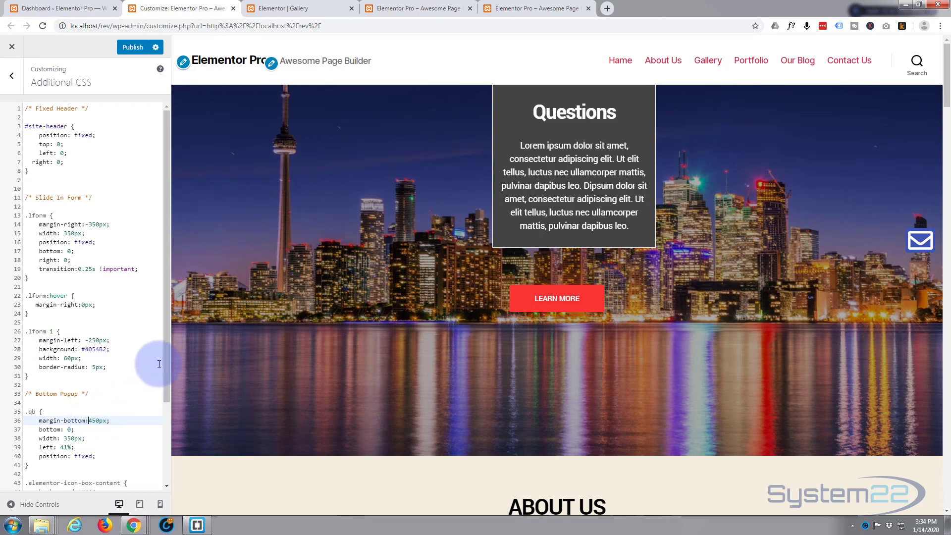
- Make the .qb margin-bottom negative, -450px, and check the icon's position against the page preview
type("-")
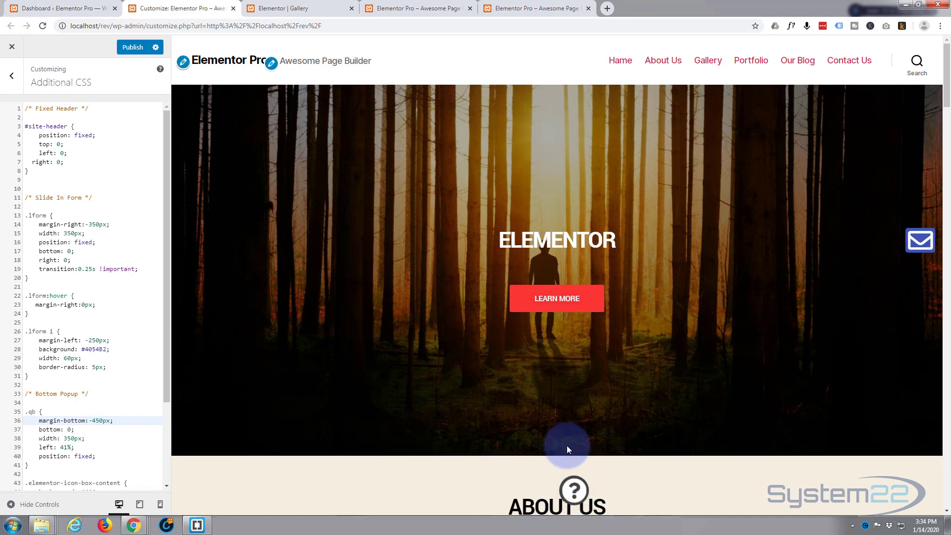
scroll(526, 421, "down", 2)
scroll(526, 420, "up", 2)
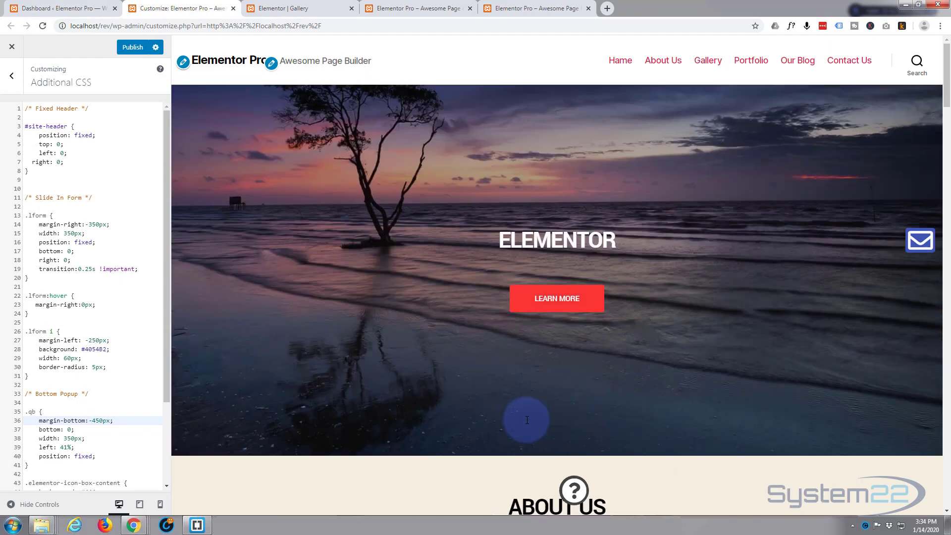
scroll(527, 420, "down", 4)
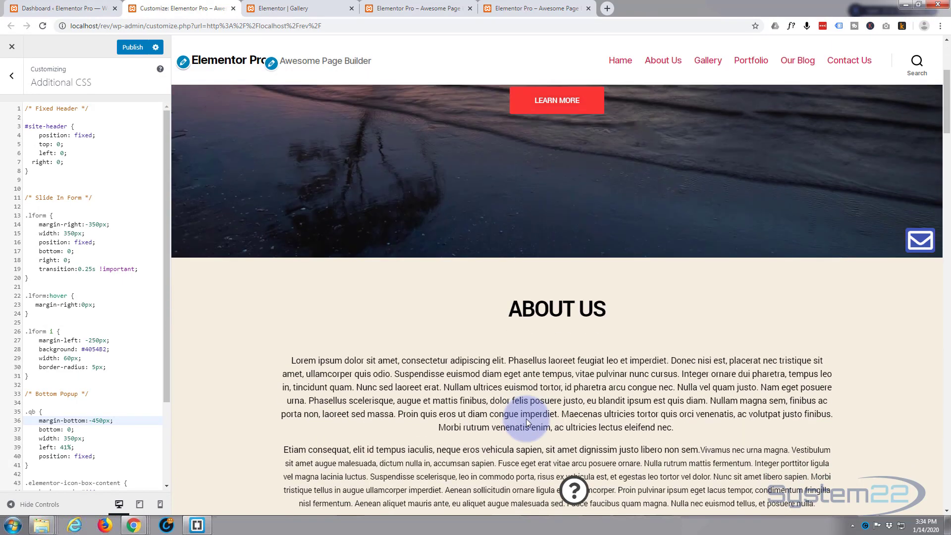
scroll(527, 420, "up", 2)
scroll(527, 420, "up", 2)
scroll(527, 420, "down", 1)
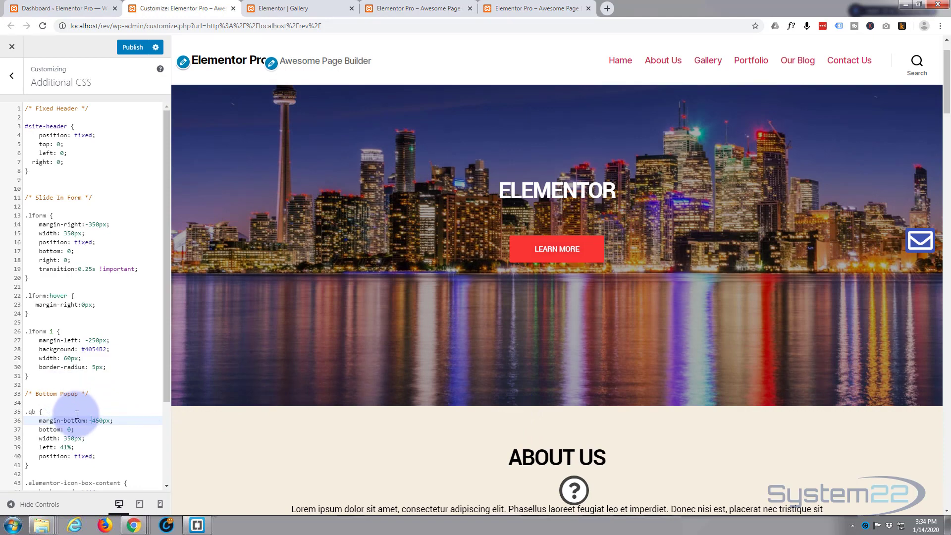
- Set the .qb rule's left value to 39% and check the icon's centring along the page preview
scroll(83, 412, "down", 1)
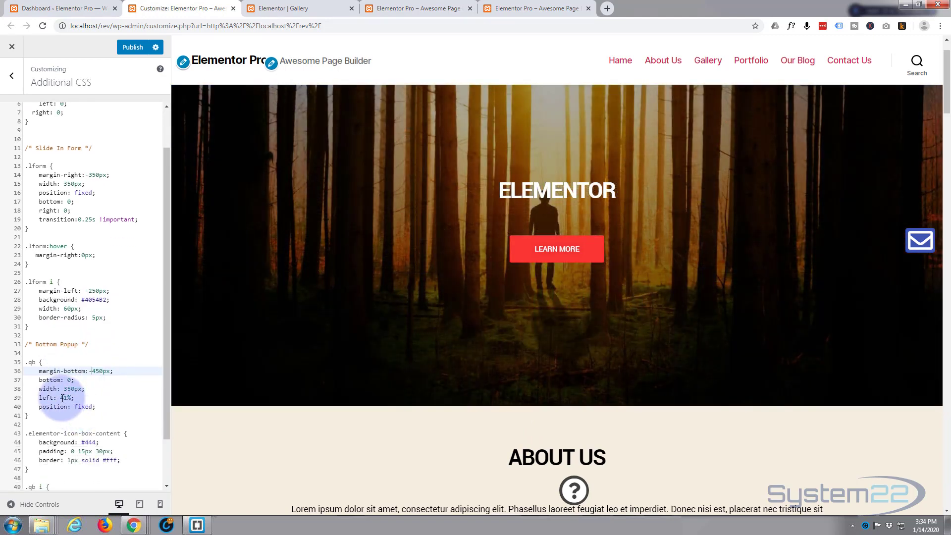
left_click(61, 398)
left_click_drag(61, 398, 67, 397)
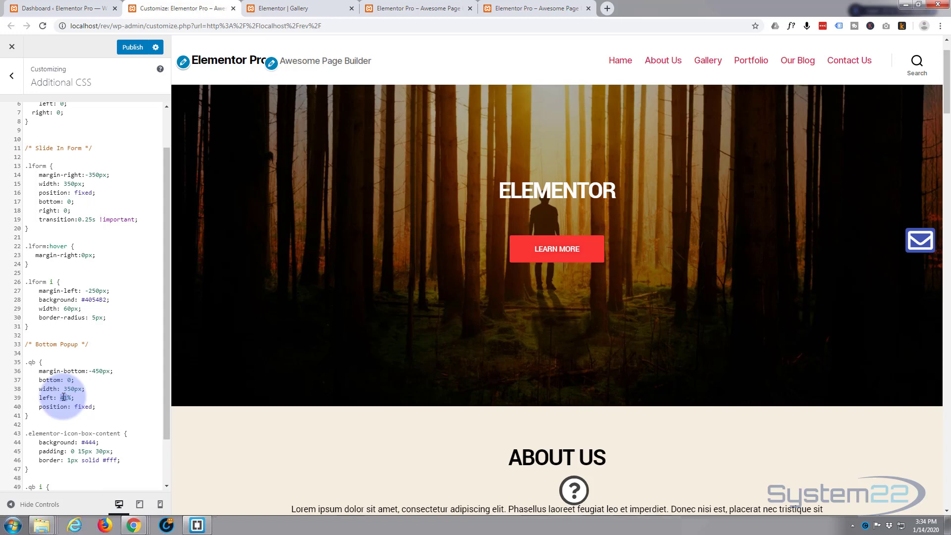
type("30")
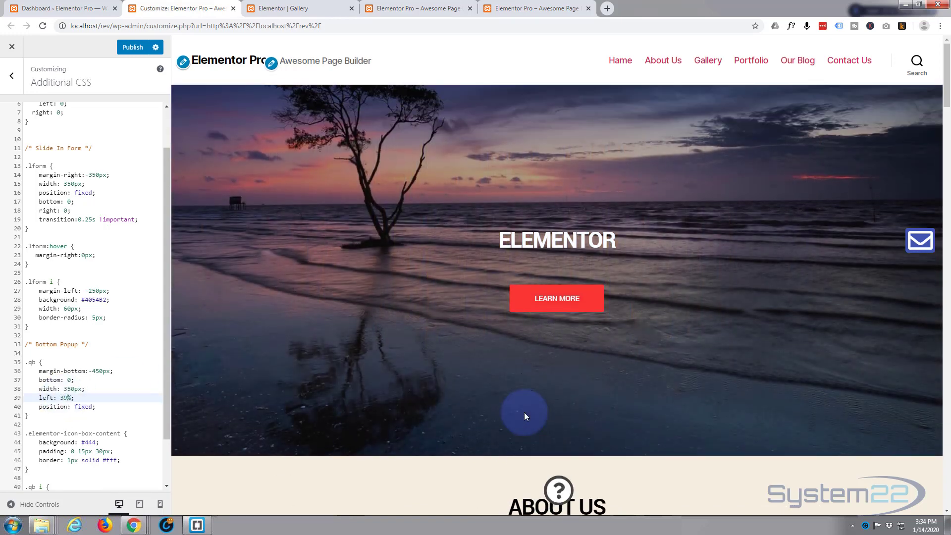
scroll(524, 416, "down", 6)
scroll(525, 414, "down", 12)
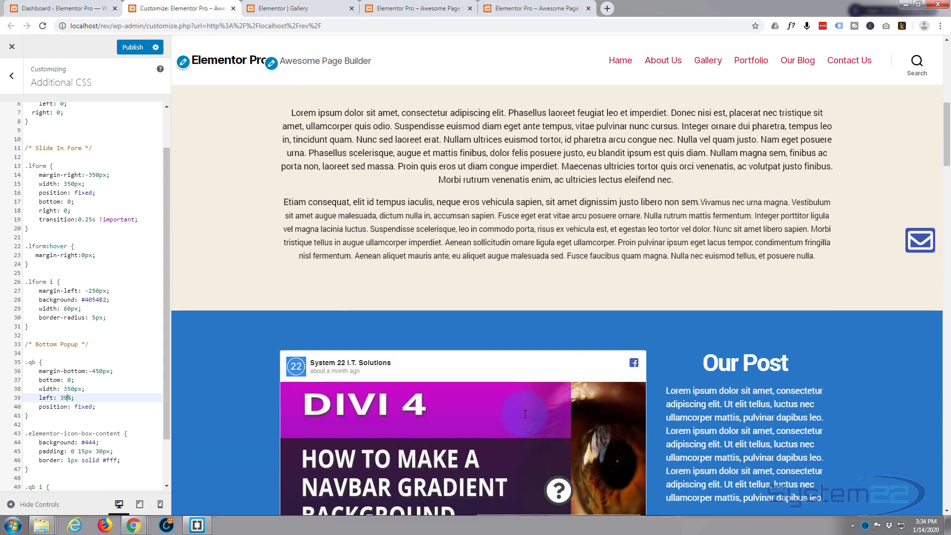
scroll(525, 414, "up", 3)
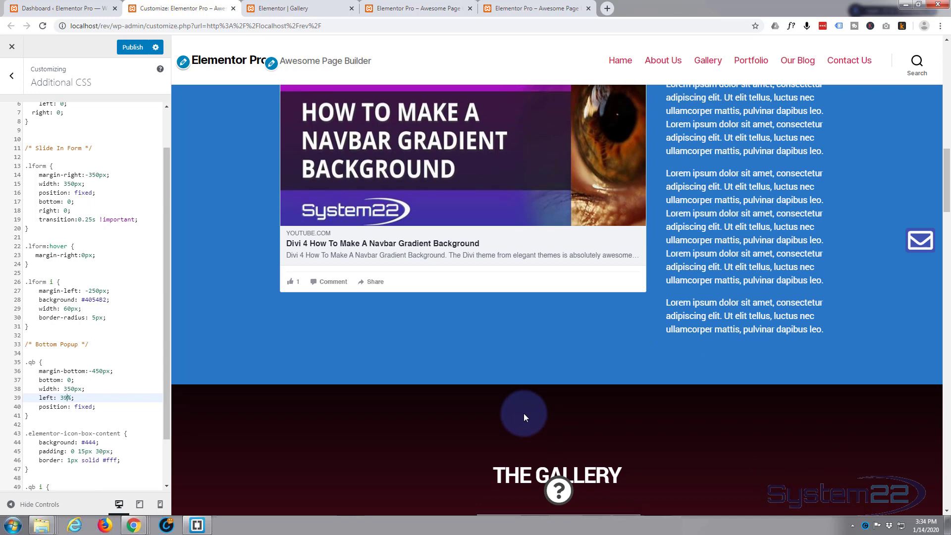
scroll(525, 414, "down", 1)
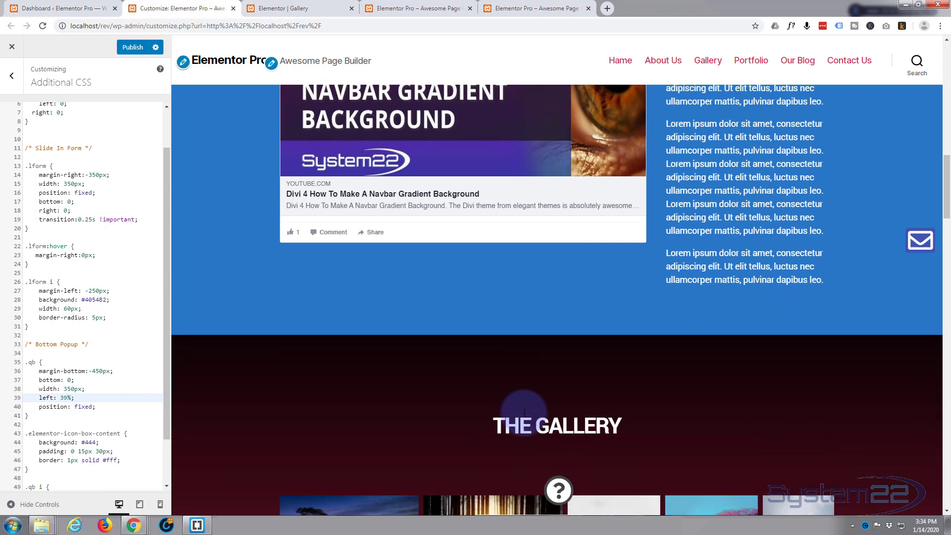
scroll(524, 413, "up", 2)
scroll(524, 414, "up", 1)
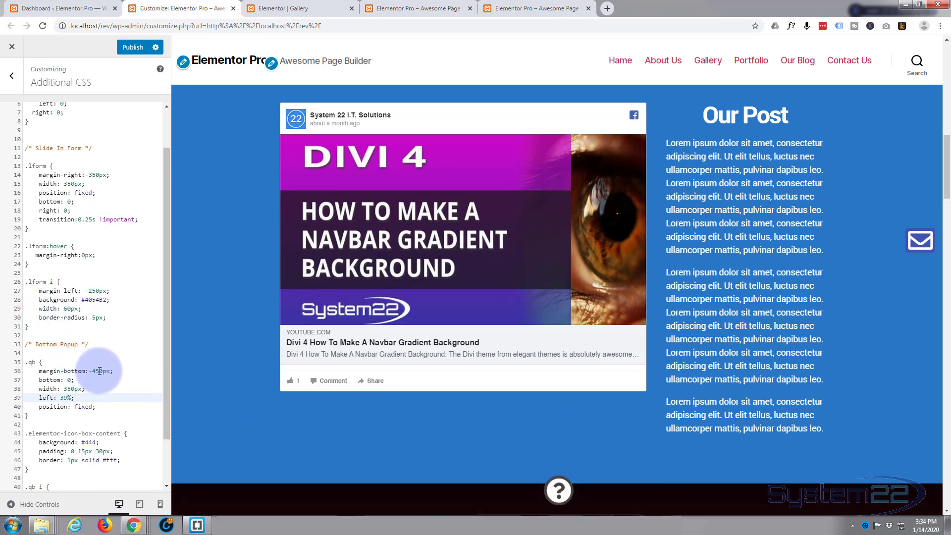
- Set the .qb rule's margin-bottom to -452px to lower the popup slightly
left_click_drag(100, 371, 104, 372)
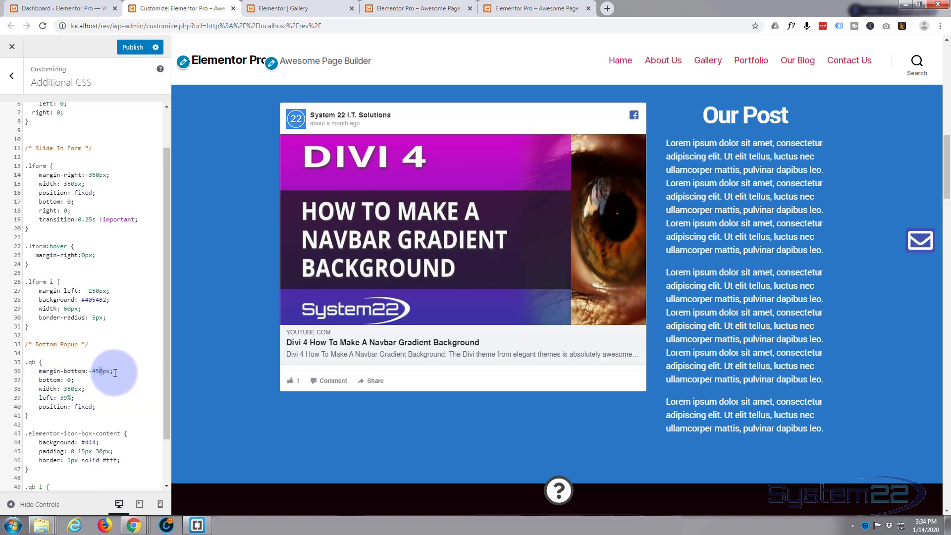
type("2")
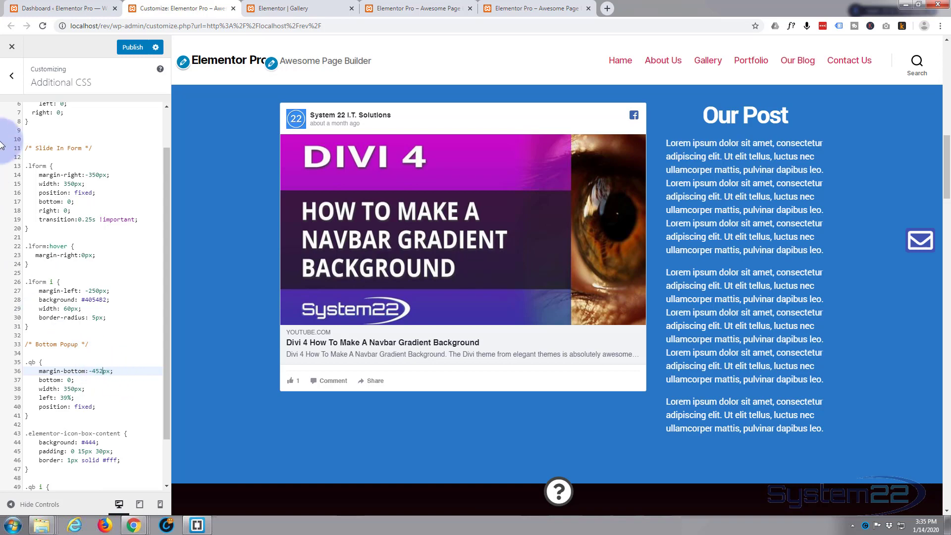
- Publish the CSS changes and check that the question-mark icon stays fixed along the page preview
left_click(132, 47)
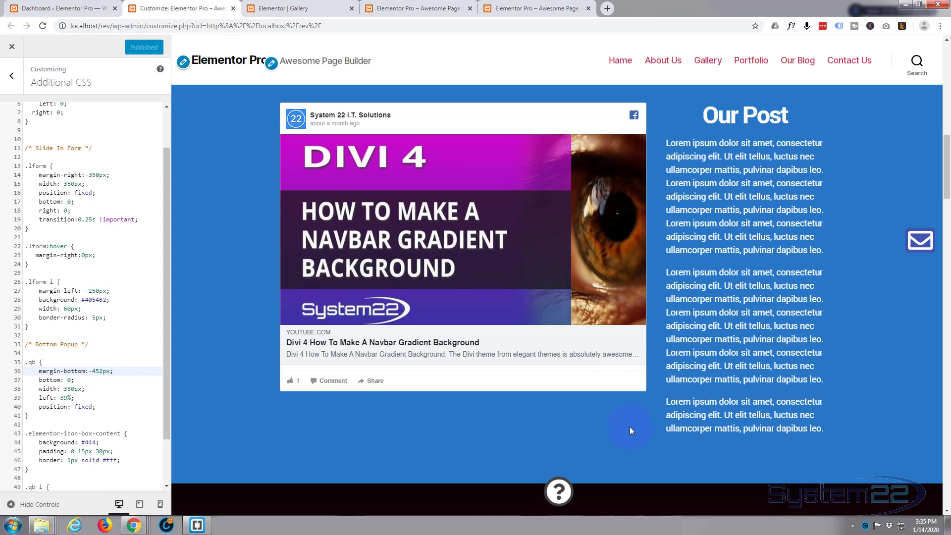
scroll(673, 435, "down", 3)
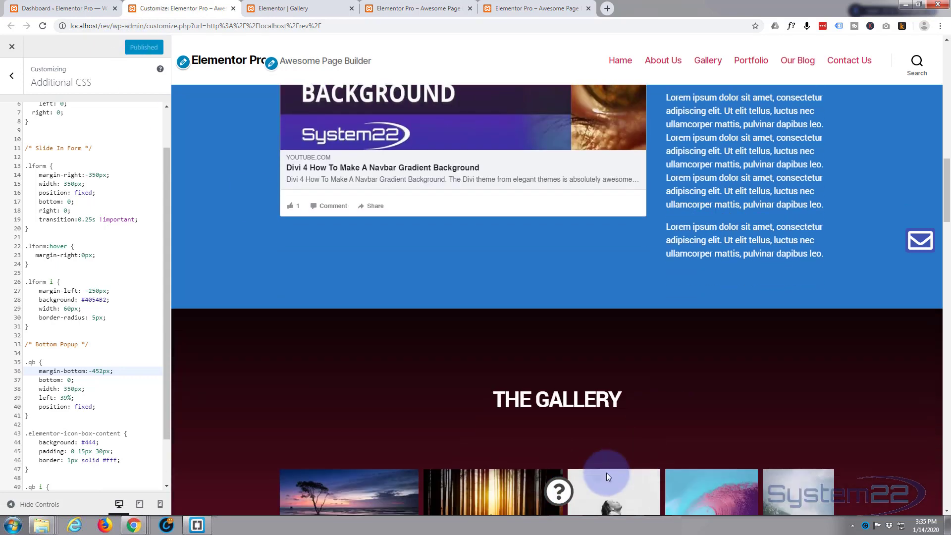
scroll(606, 473, "down", 1)
scroll(552, 412, "up", 4)
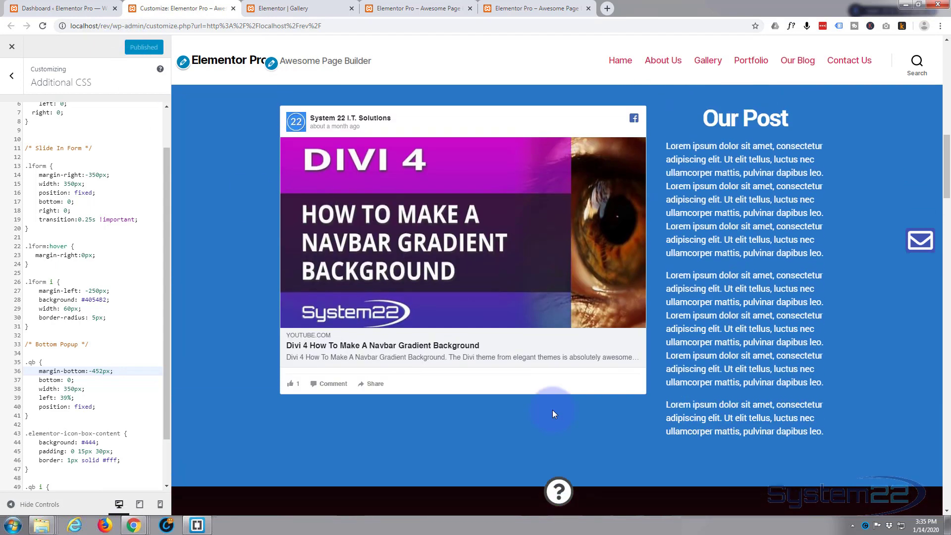
scroll(553, 415, "up", 4)
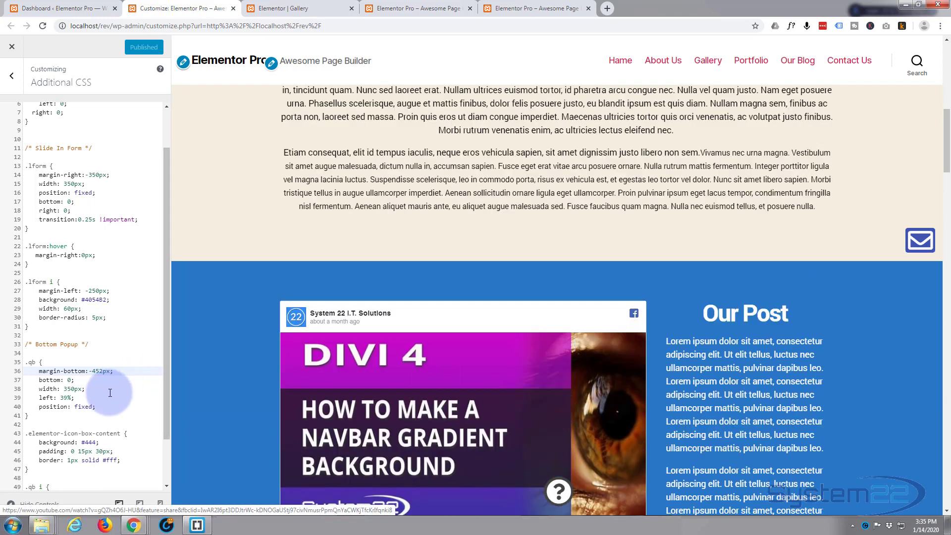
- Begin a new rule below the .qb rule in the Additional CSS, starting its selector with .q
left_click(30, 415)
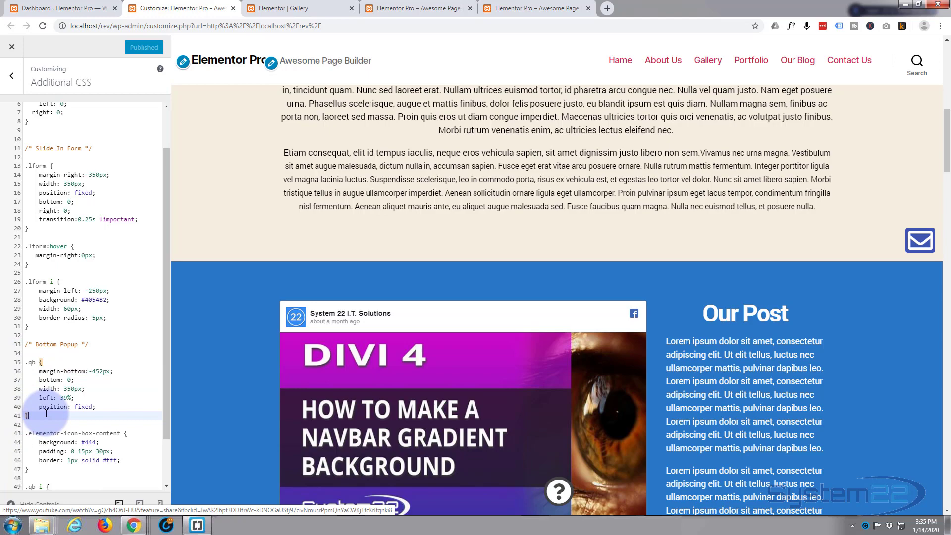
key("Return")
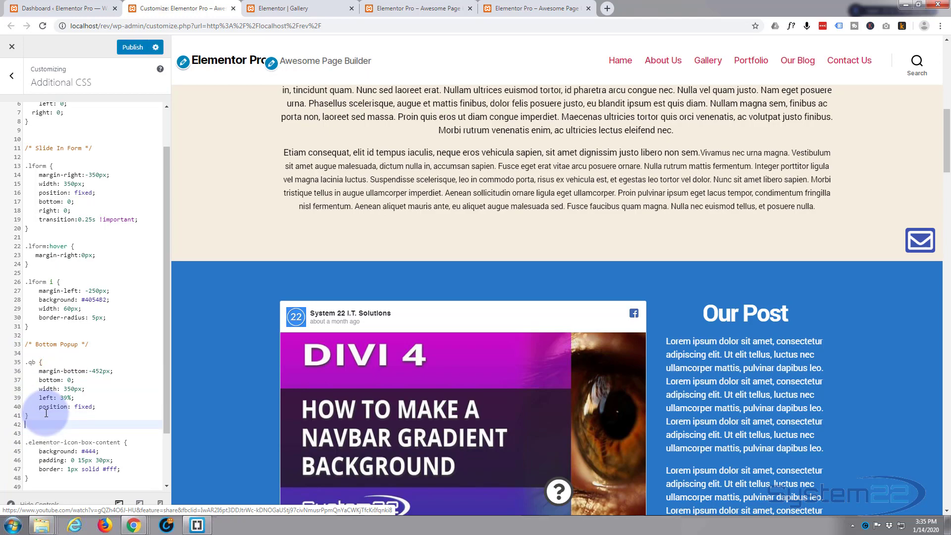
key("Return")
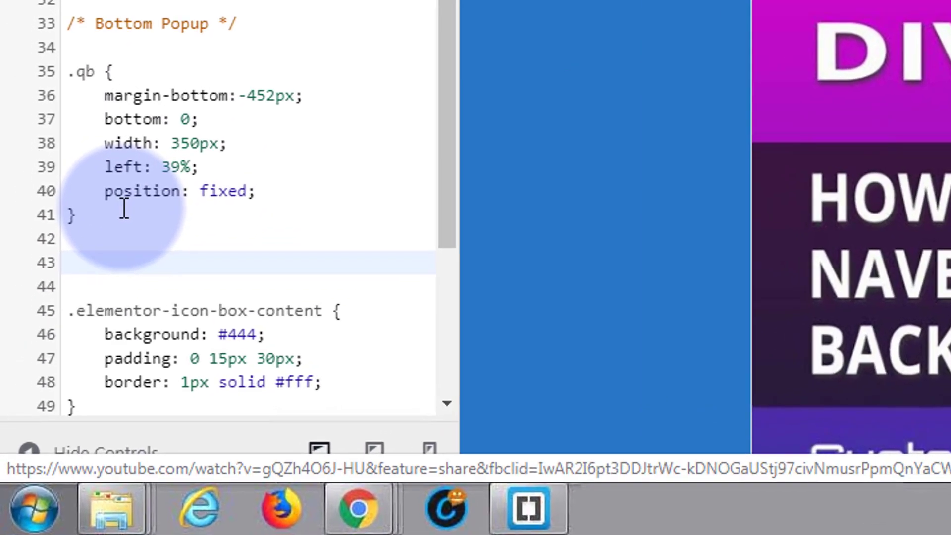
type(".q")
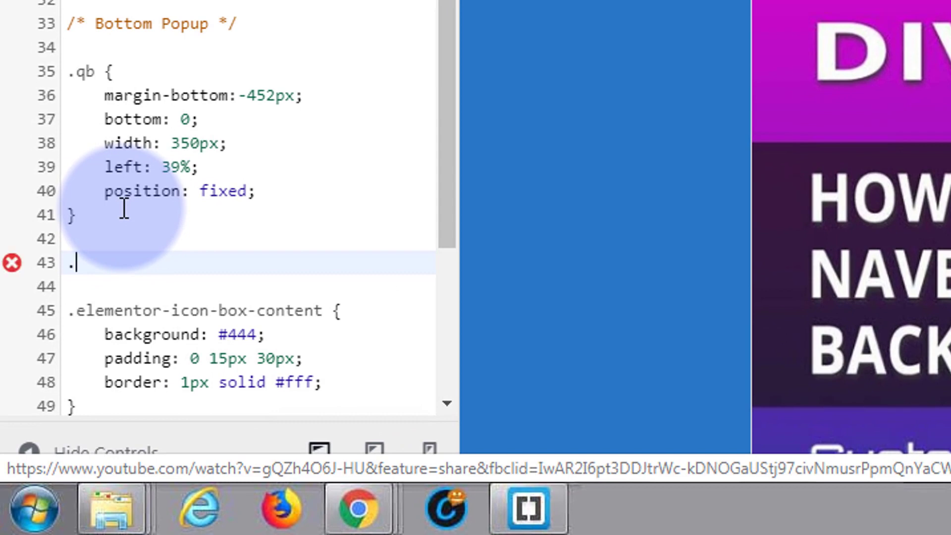